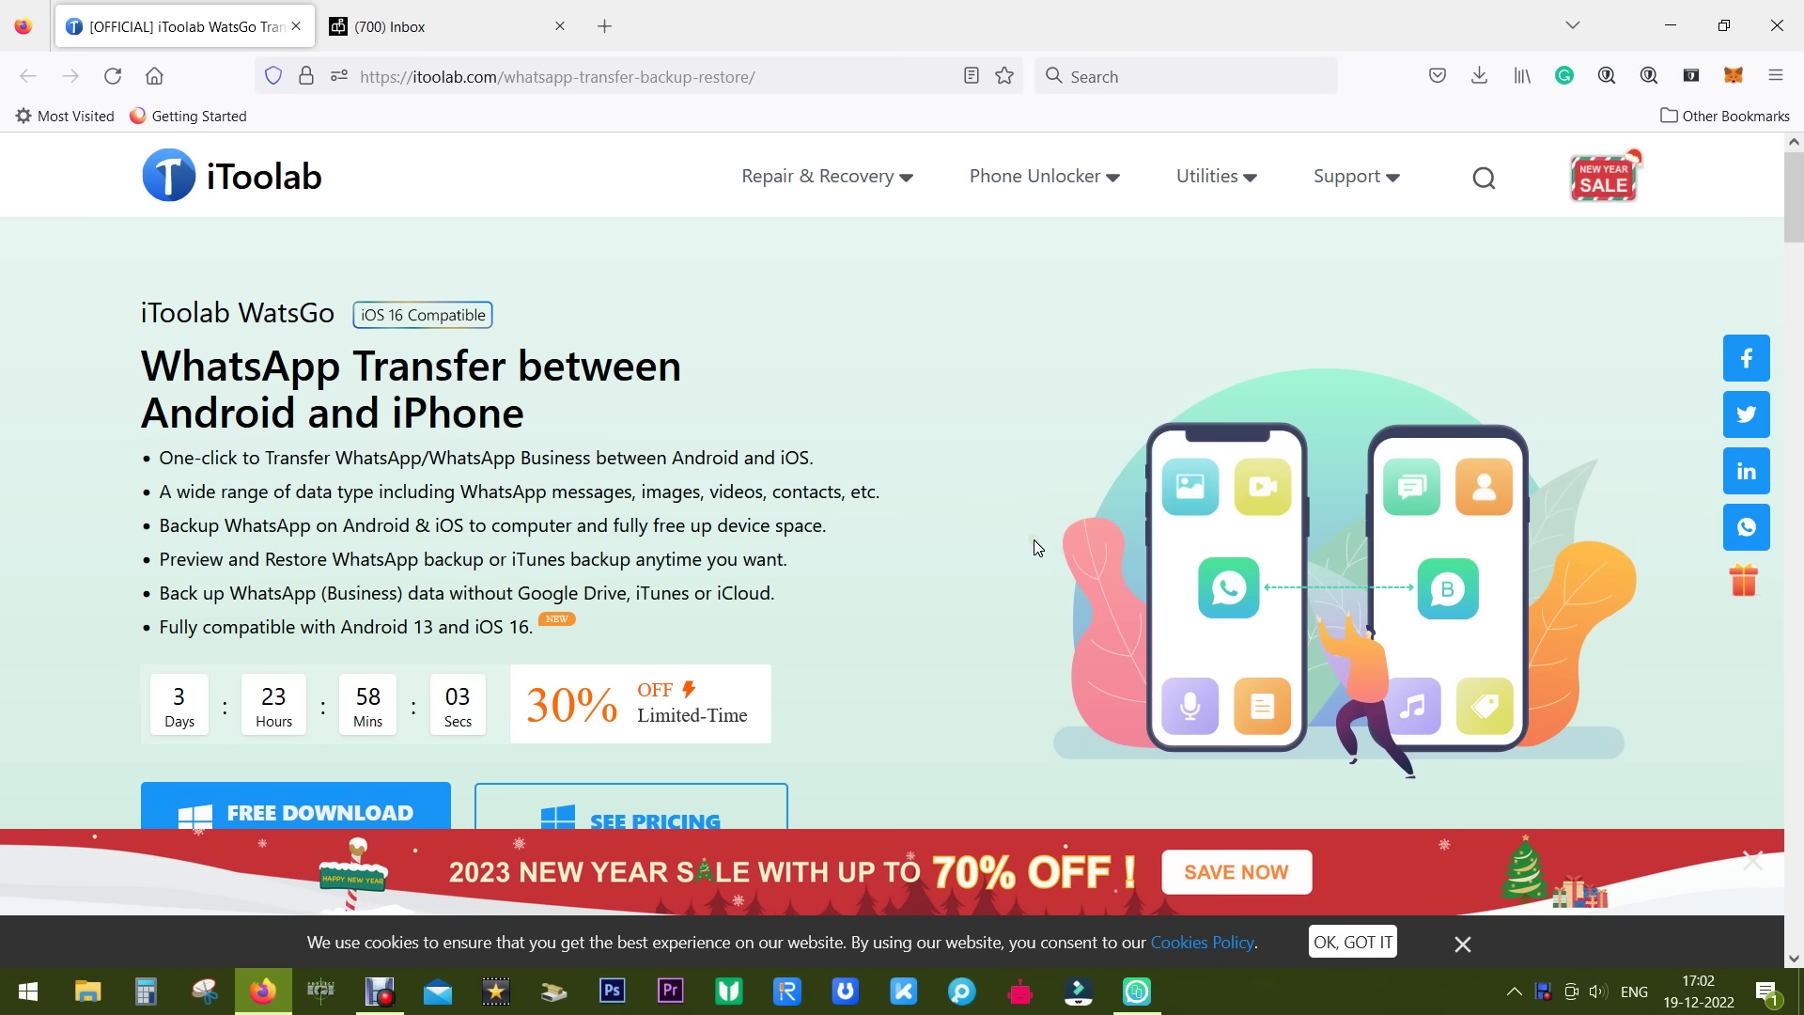
# Highlight 'WhatsApp Transfer', 'Android and iPhone', 'iToolab WatsGo' and 'Android 13' in the hero section.
pyautogui.moveTo(143, 360); pyautogui.dragTo(507, 369)
pyautogui.click(503, 369)
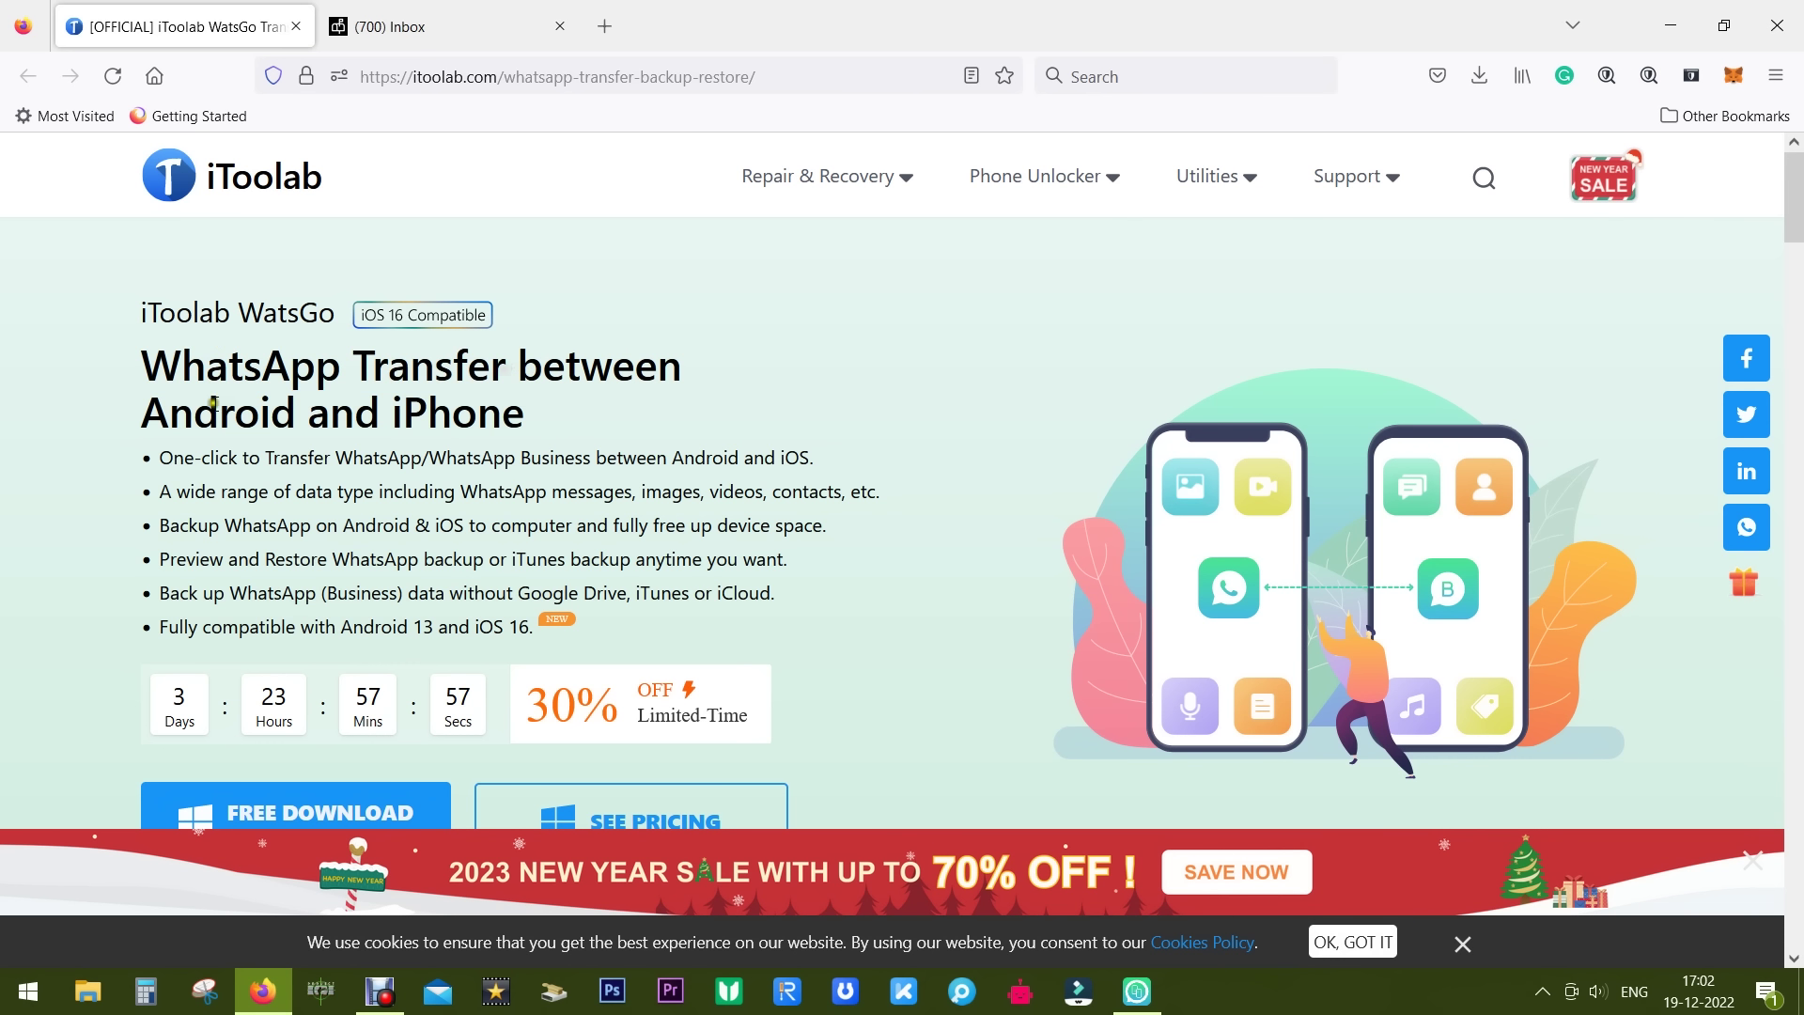
pyautogui.moveTo(143, 413); pyautogui.dragTo(537, 419)
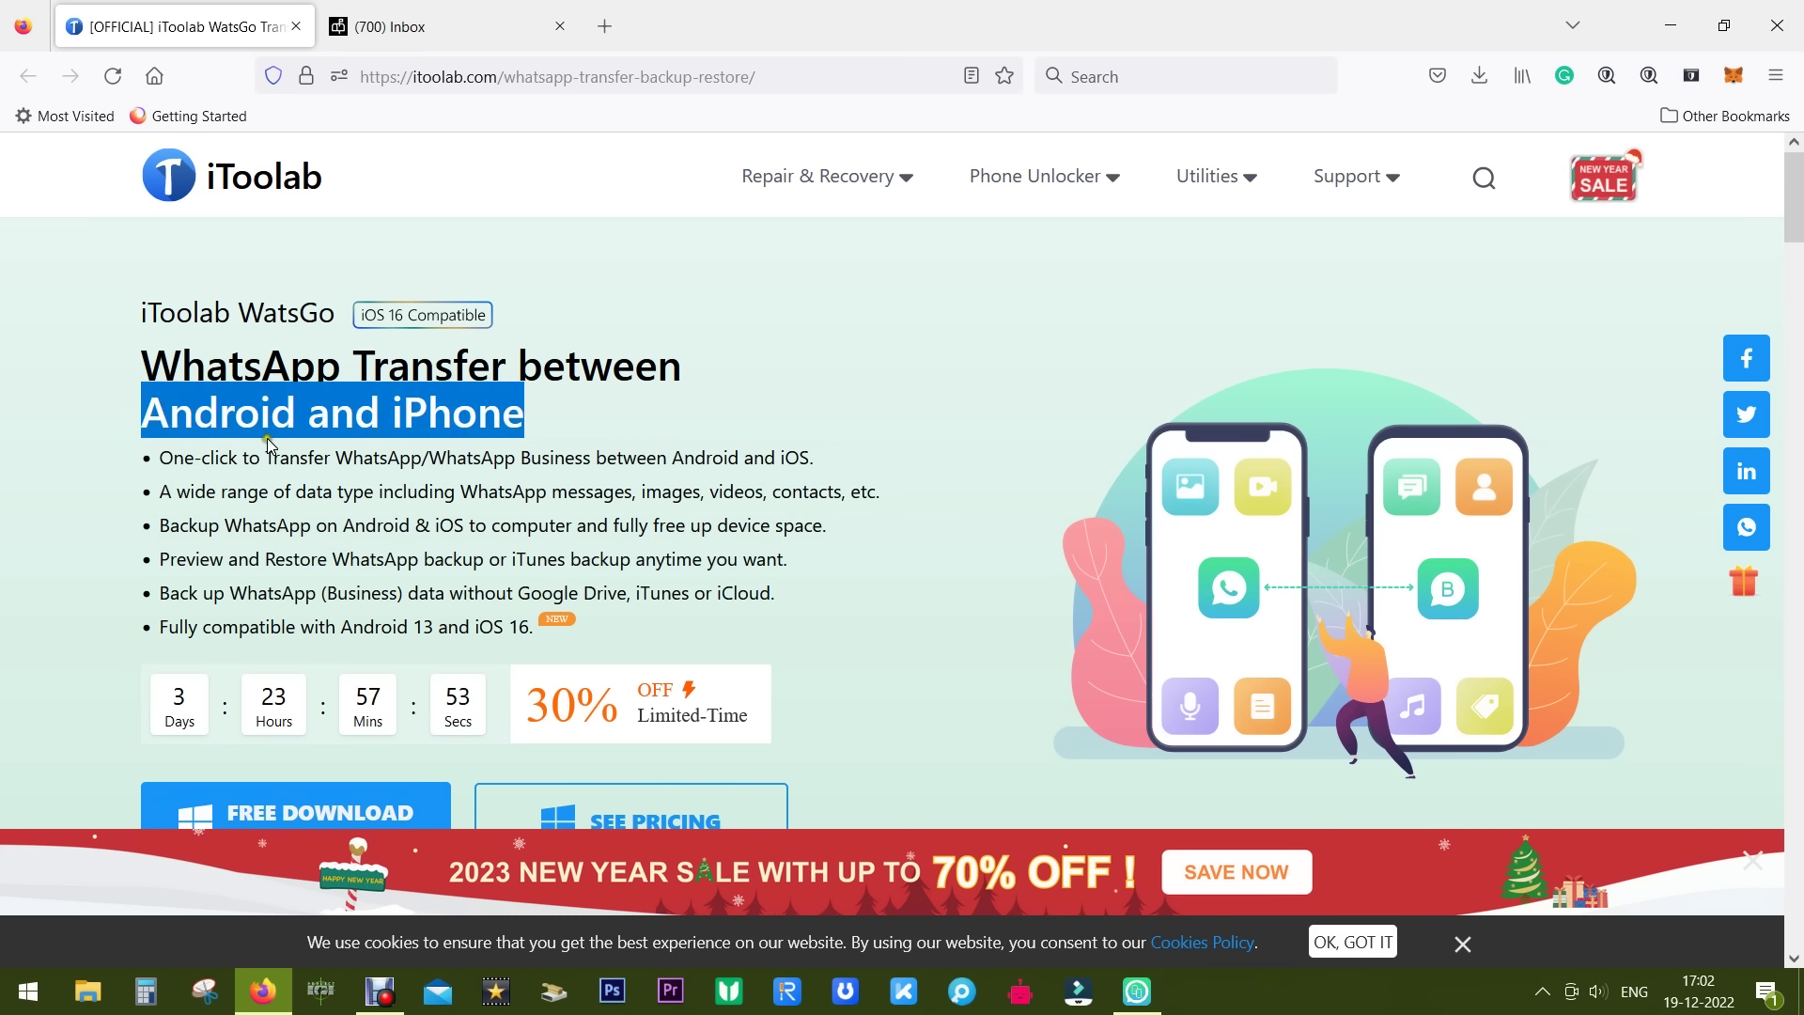
pyautogui.click(369, 435)
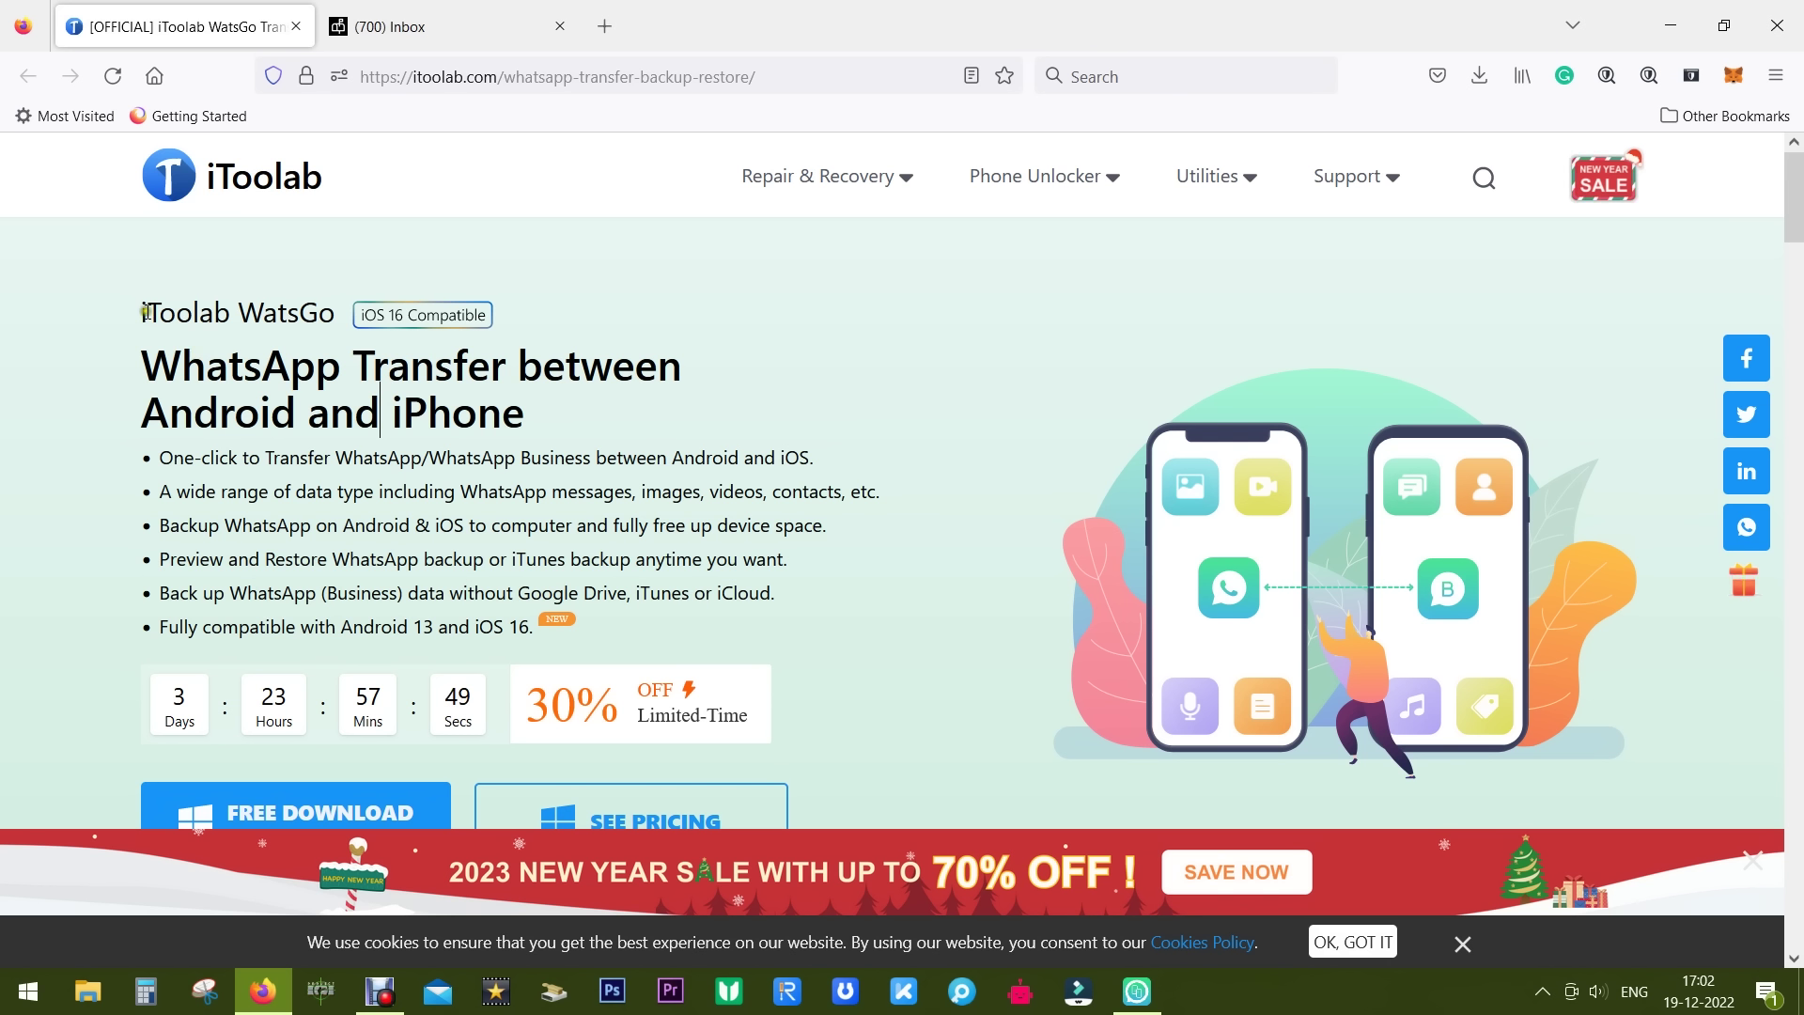
pyautogui.moveTo(141, 313); pyautogui.dragTo(334, 317)
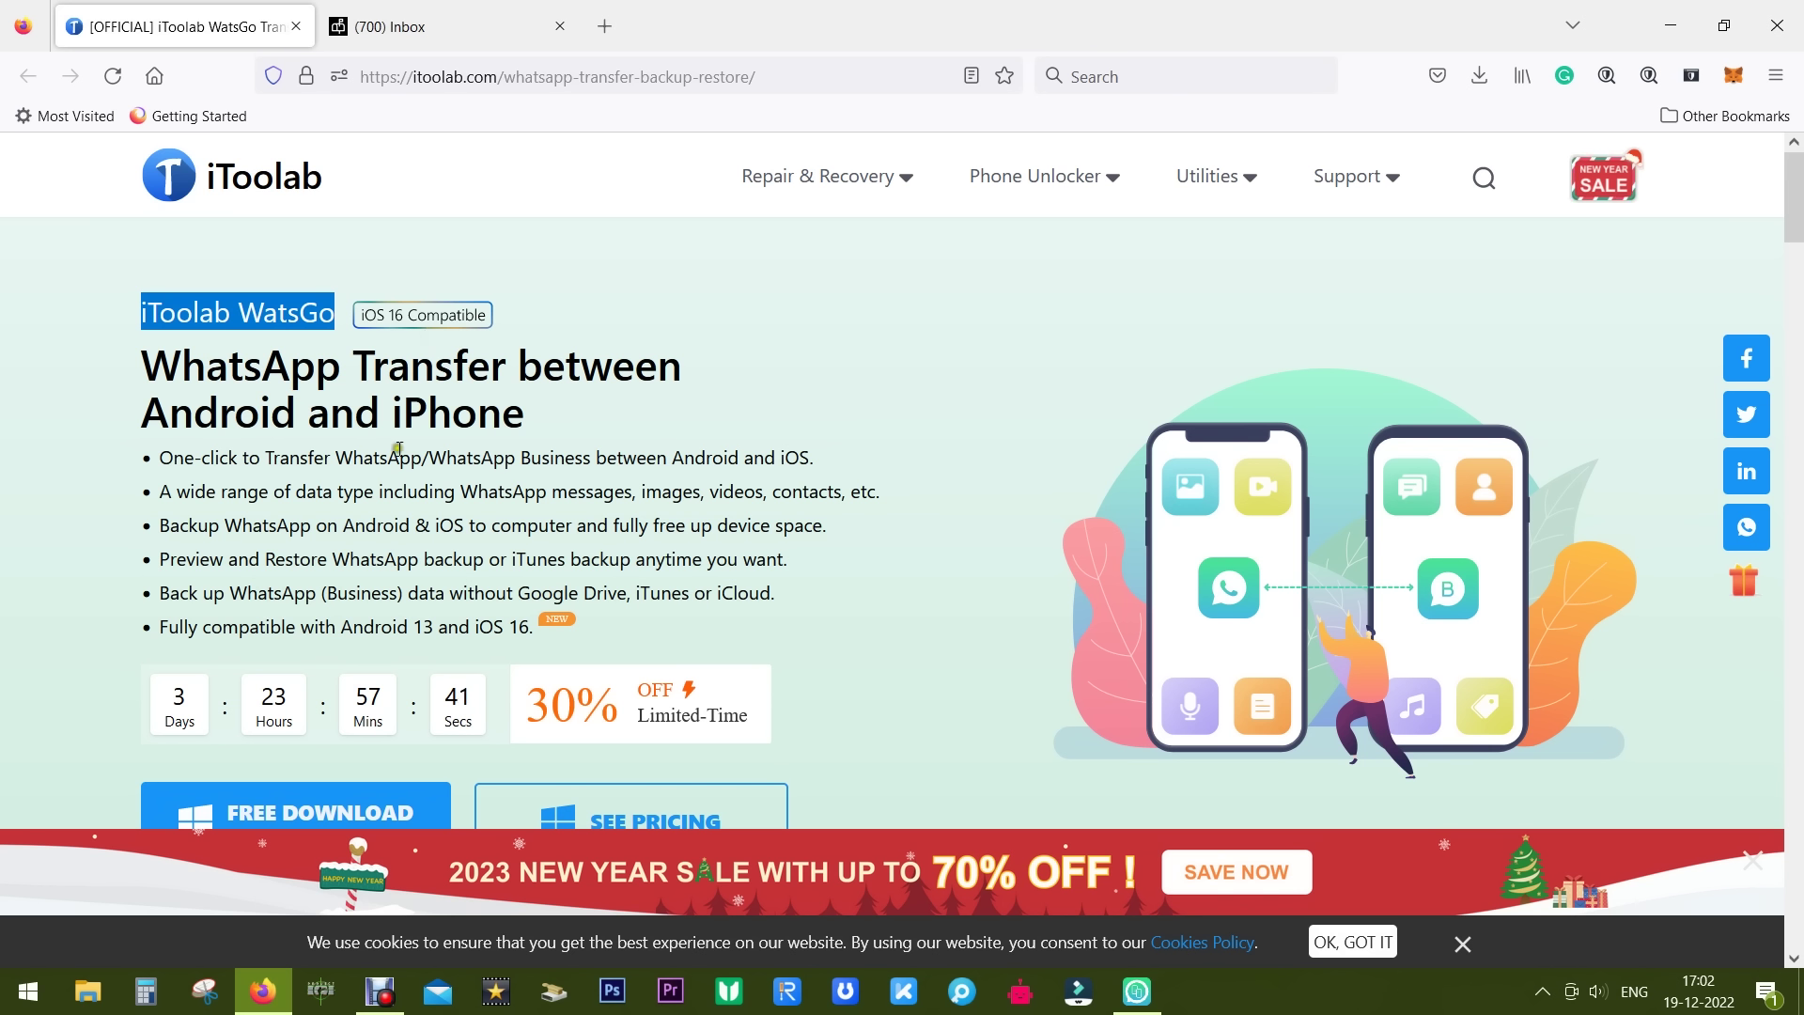
pyautogui.moveTo(346, 627); pyautogui.dragTo(449, 637)
pyautogui.click(423, 644)
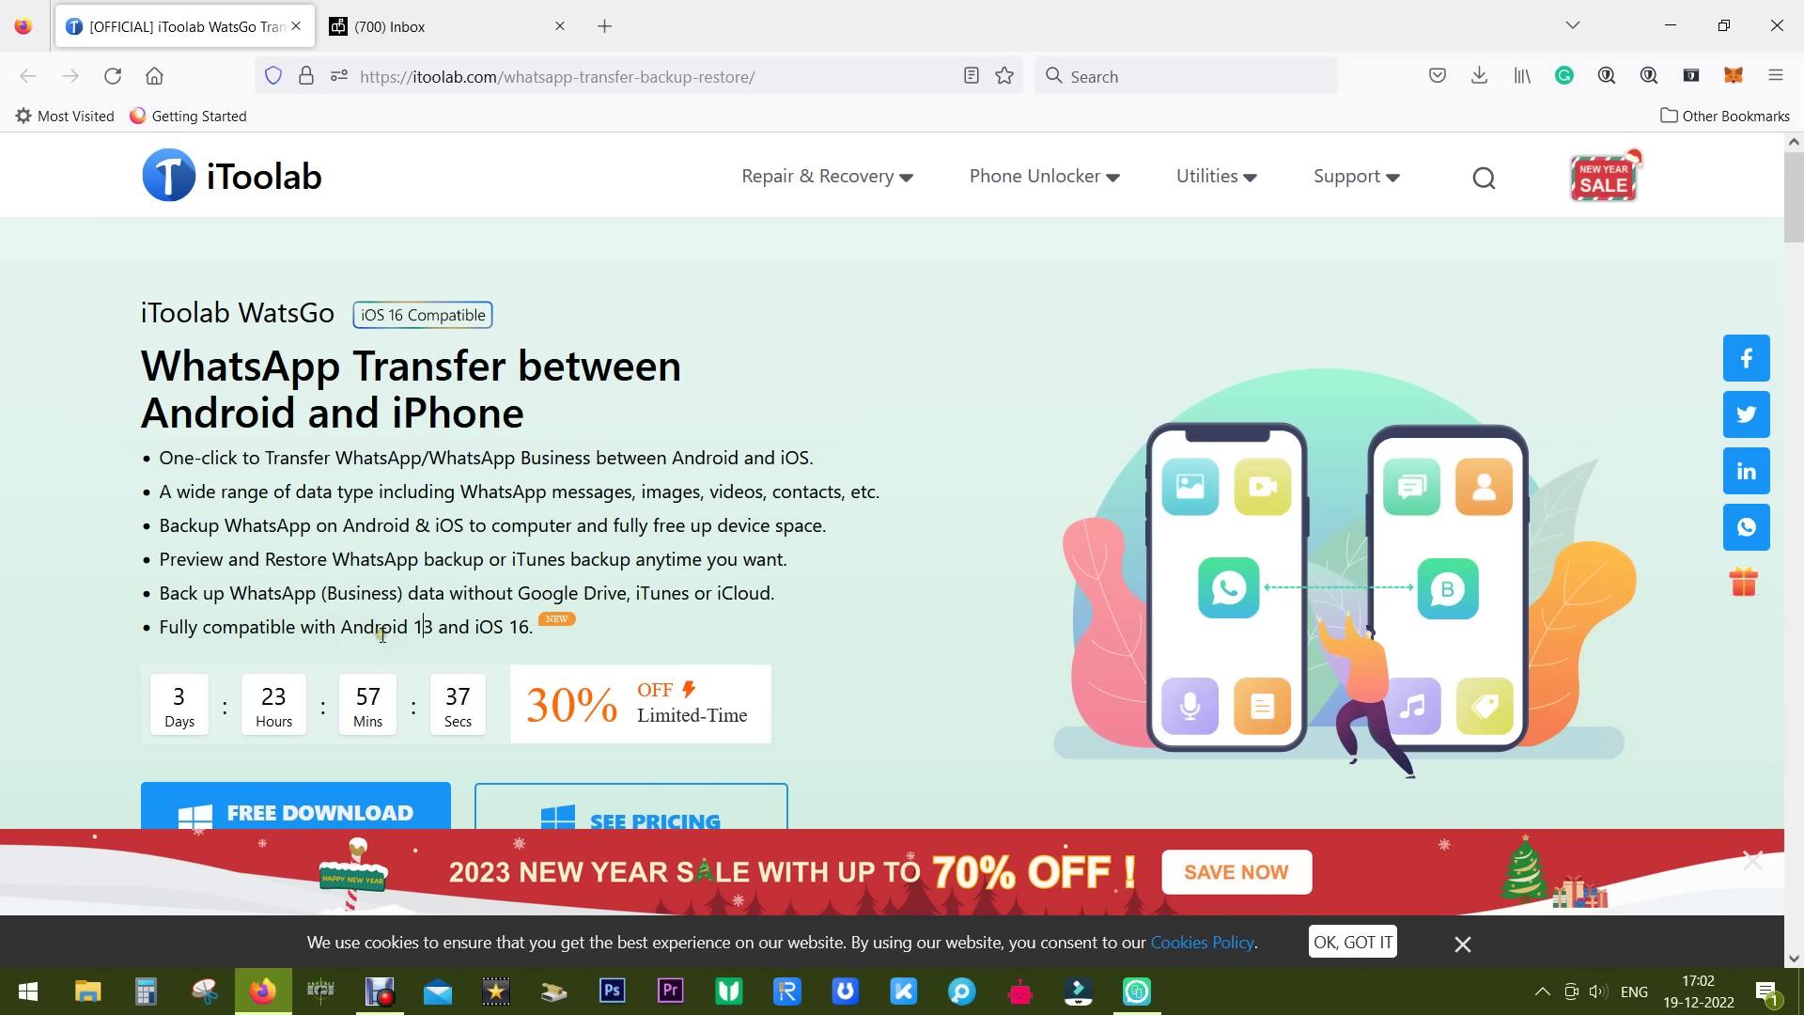
# Scroll to the comparison charts and highlight the success-rate chart title.
pyautogui.scroll(-10, 1079, 648)
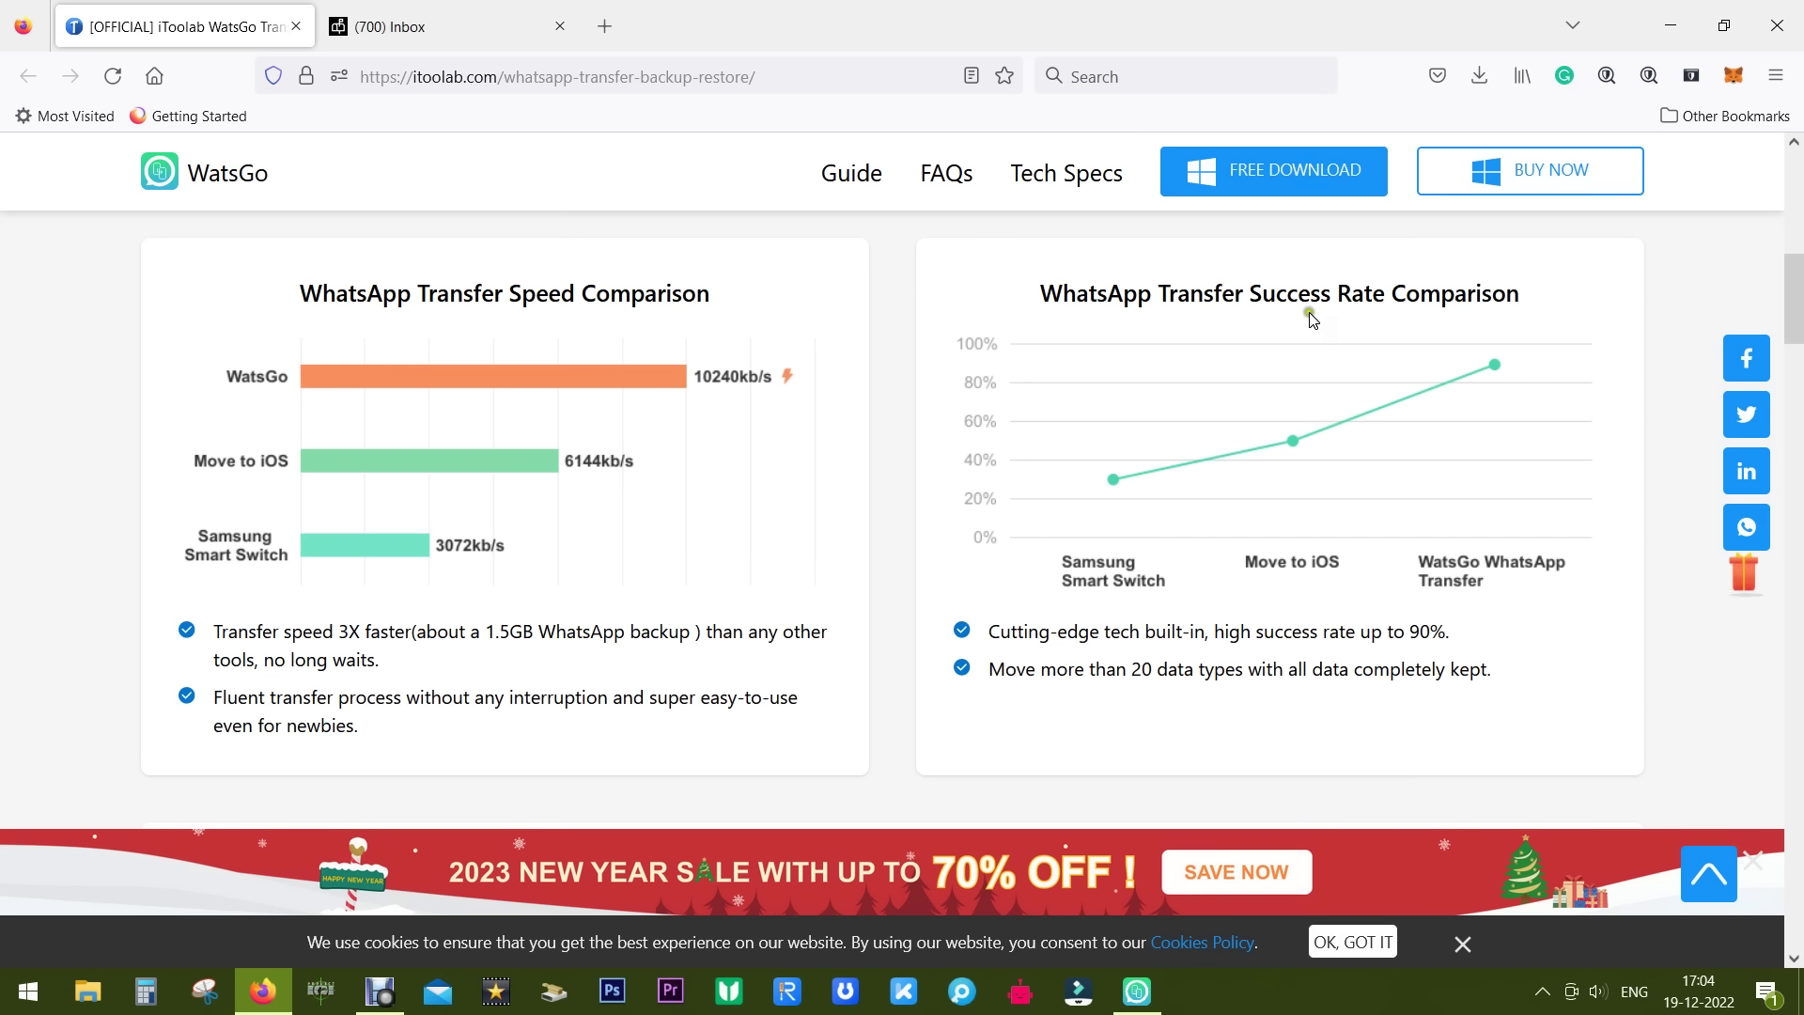
pyautogui.moveTo(1249, 293); pyautogui.dragTo(1389, 295)
pyautogui.click(1398, 317)
pyautogui.click(1236, 313)
pyautogui.click(1268, 330)
# Scroll on to the data-types section, highlighting 'old stuff' in the intro text.
pyautogui.scroll(-2, 902, 649)
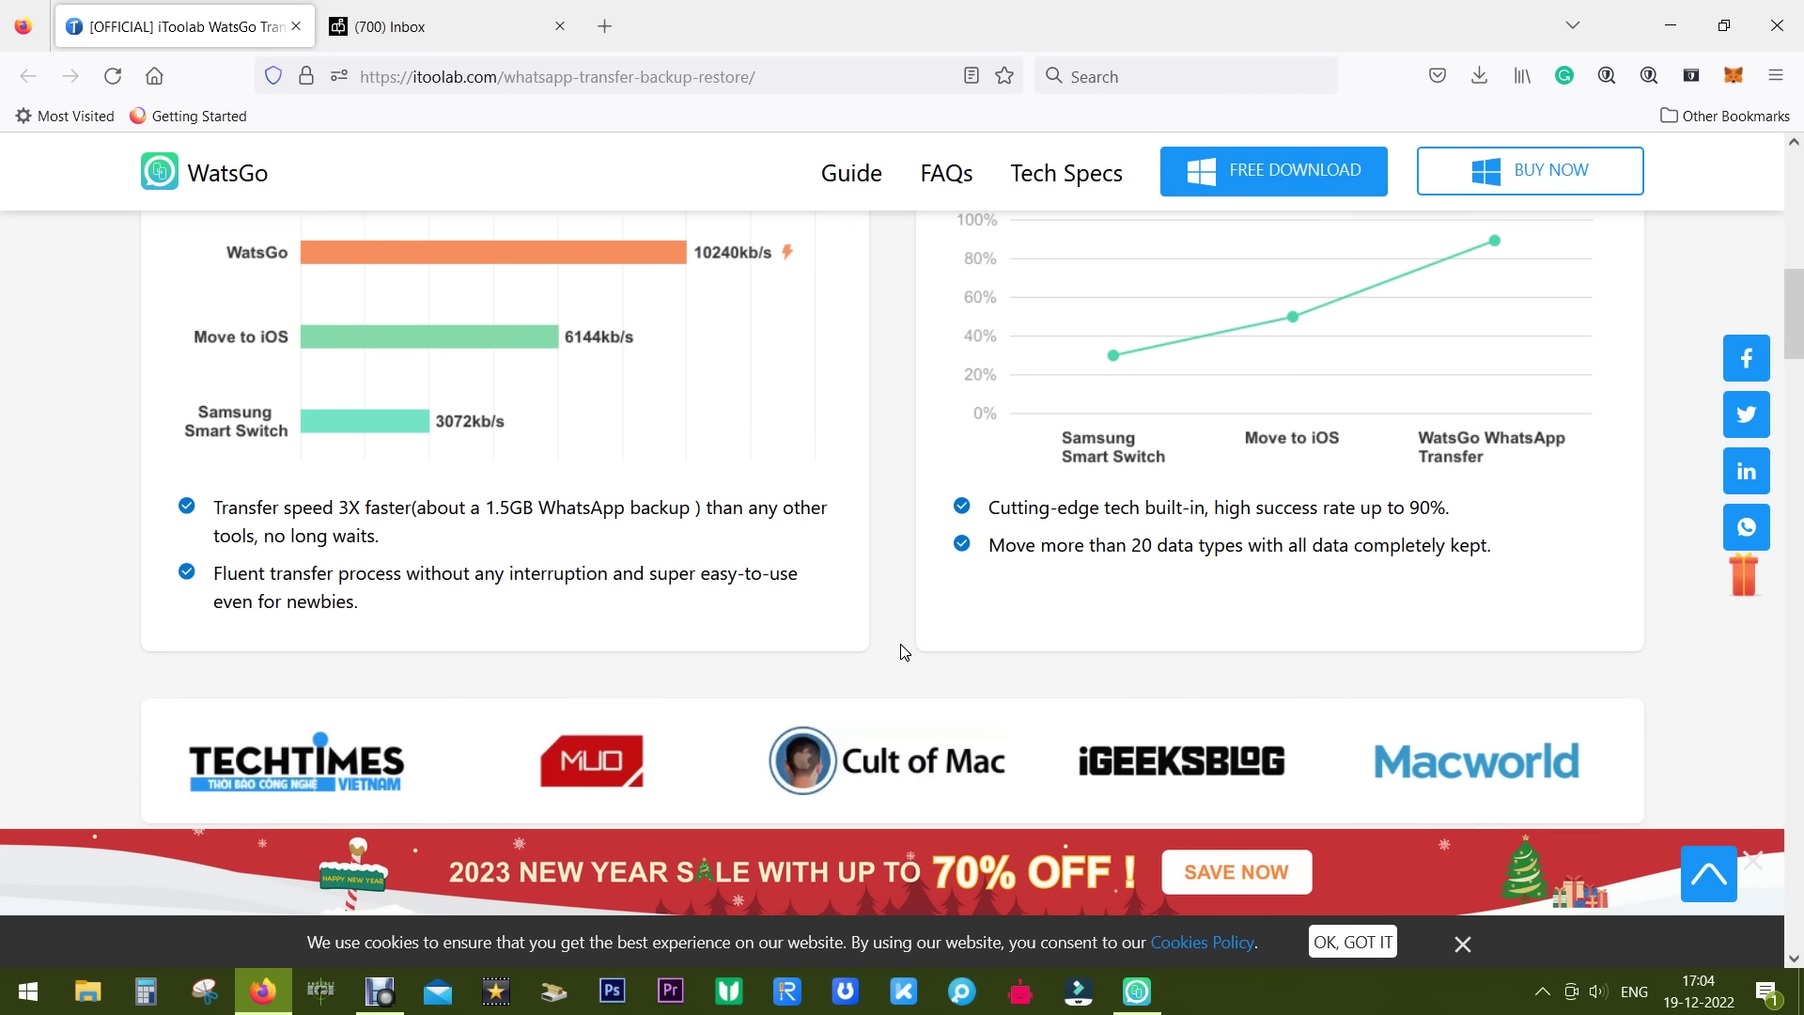
pyautogui.scroll(-4, 904, 650)
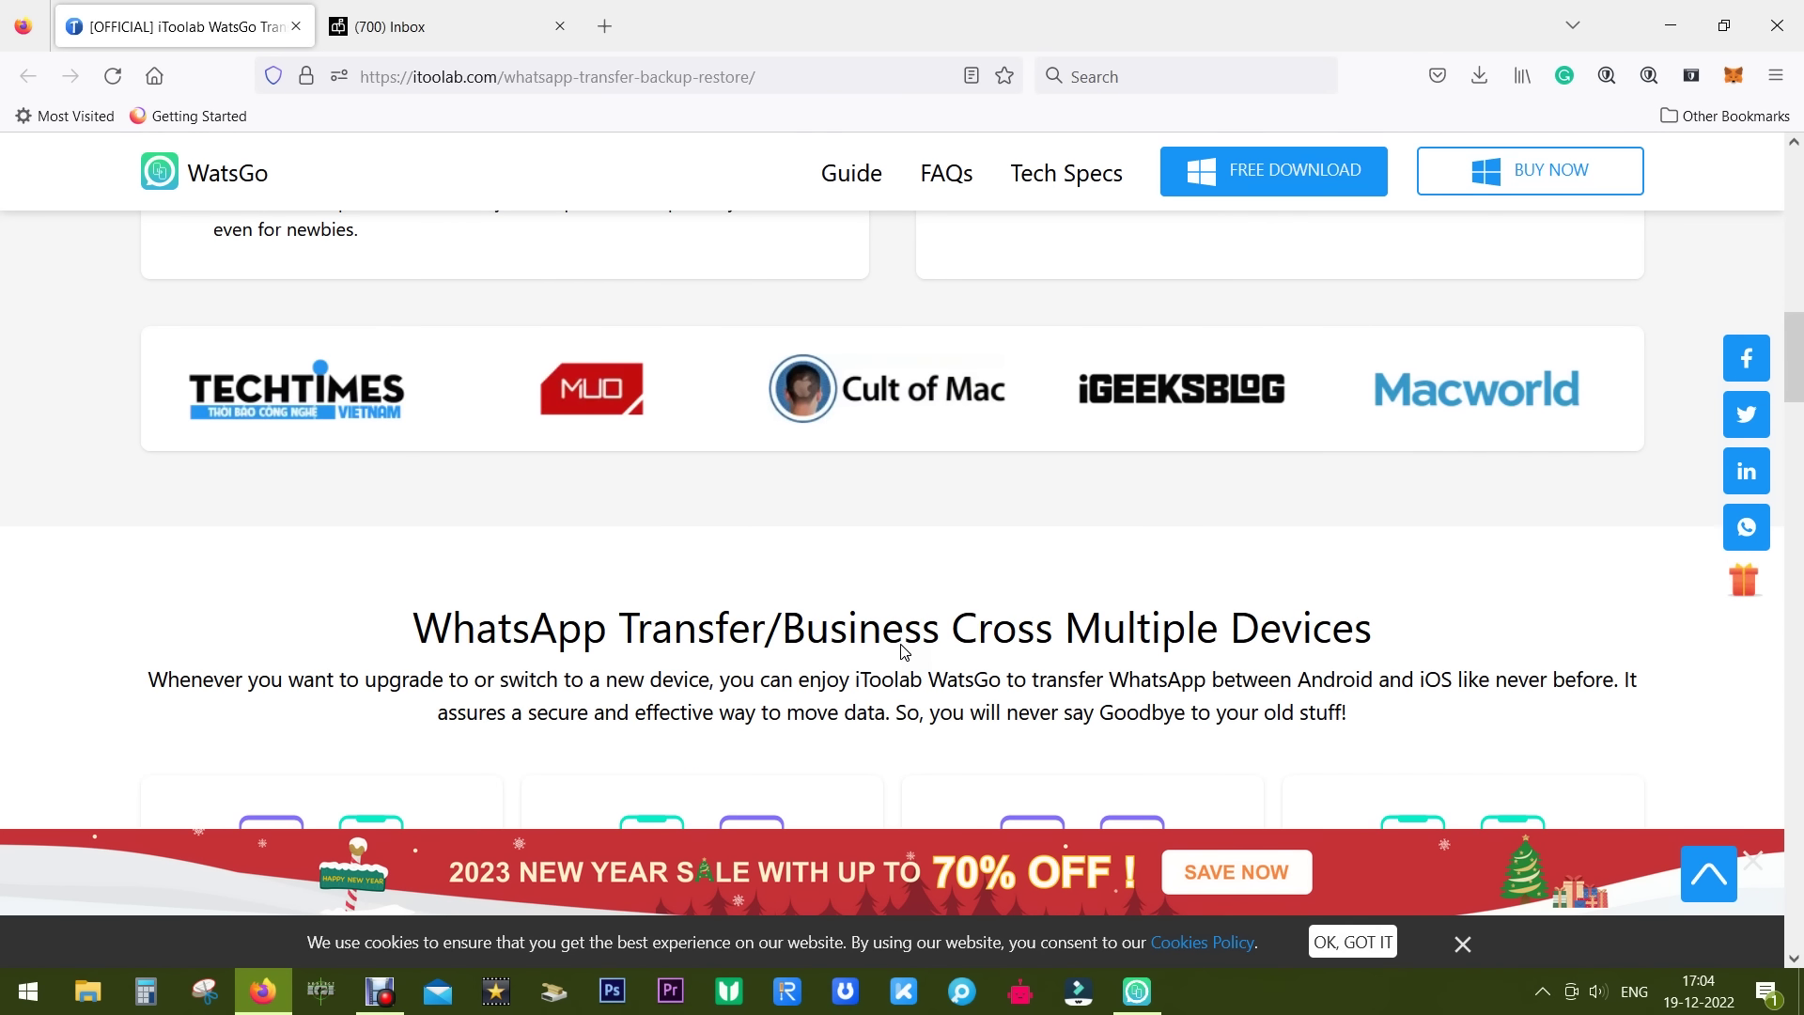
pyautogui.scroll(-4, 902, 651)
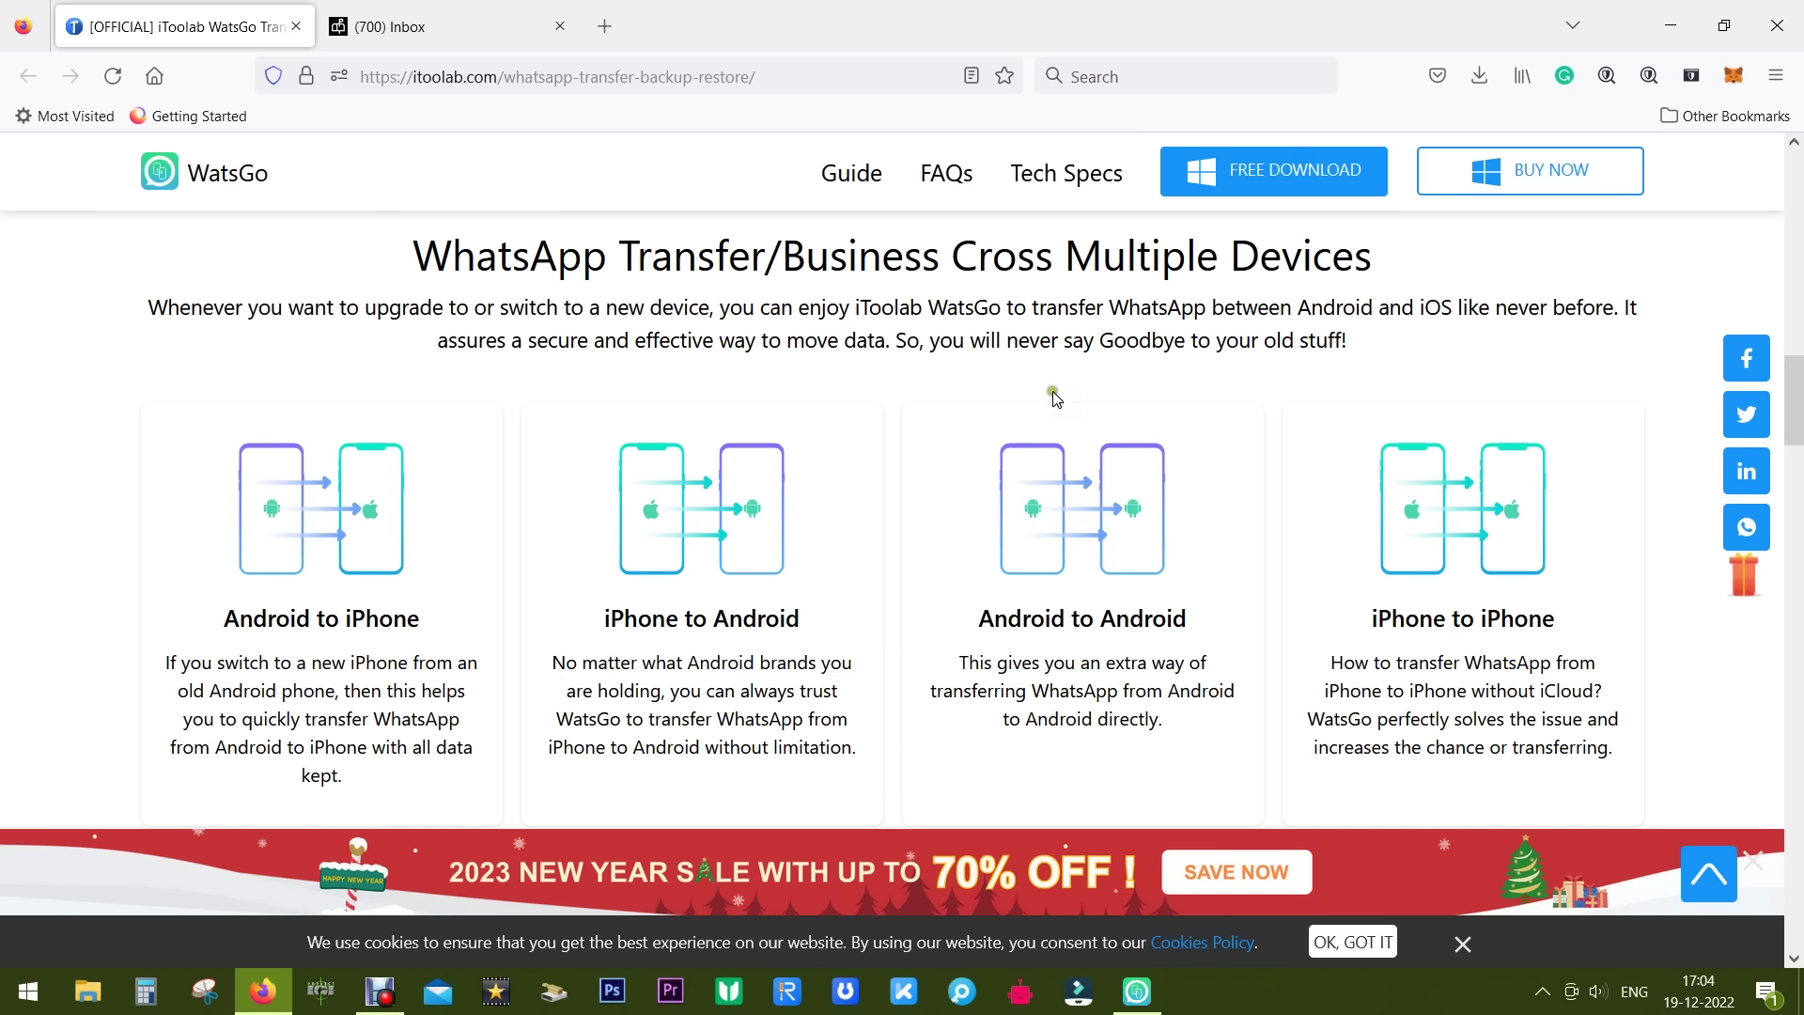
pyautogui.moveTo(1265, 341); pyautogui.dragTo(1342, 341)
pyautogui.scroll(-6, 310, 401)
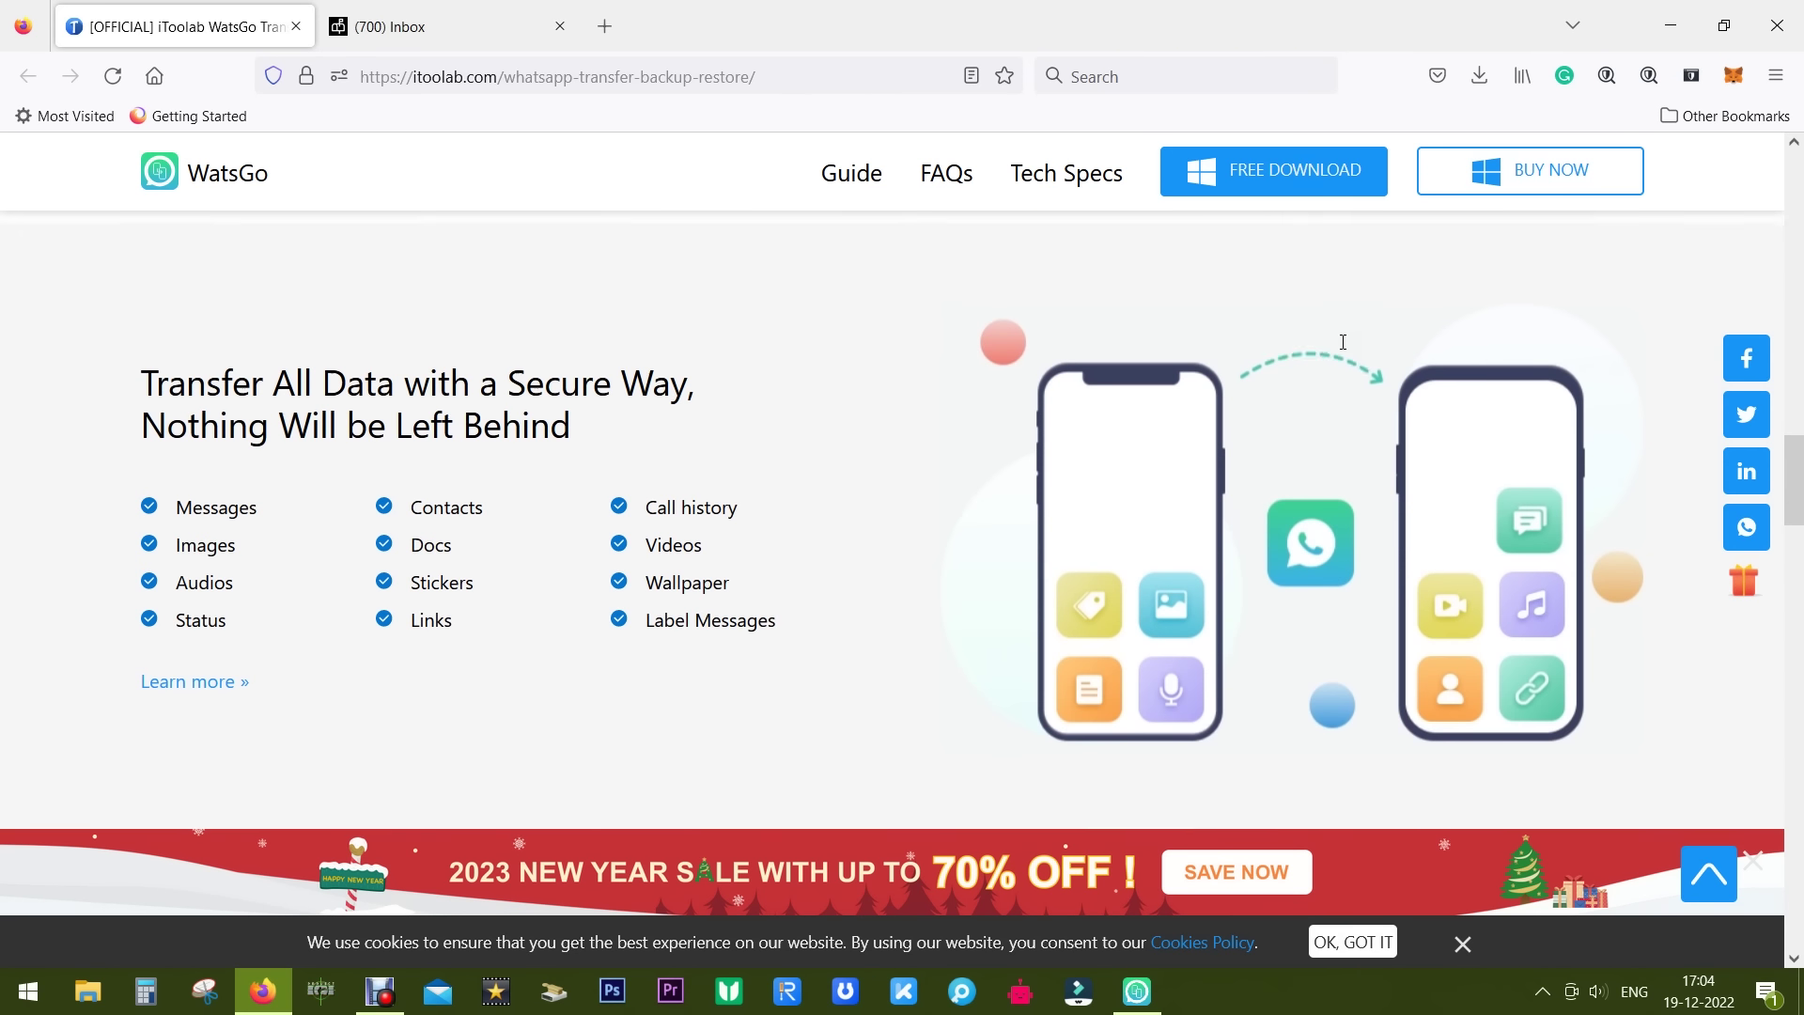
pyautogui.click(496, 392)
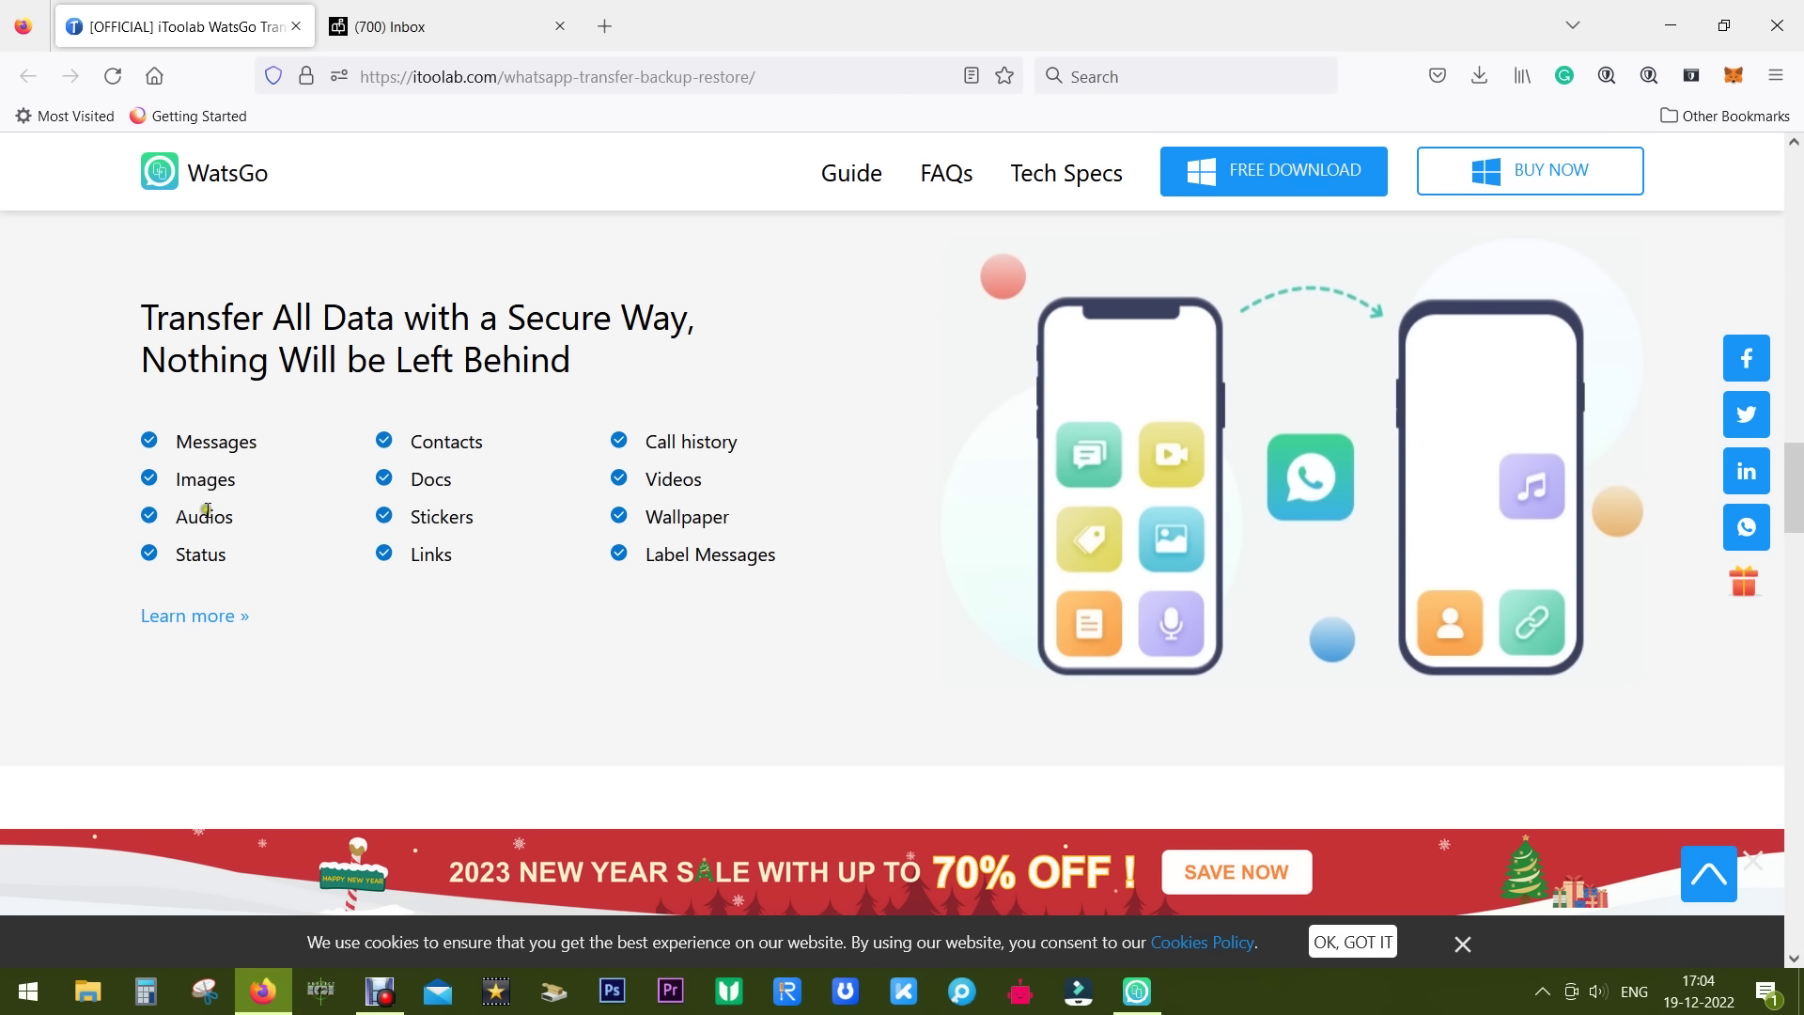
# Review WatsGo's Tech Specification in a new tab, then return to the product page's backup section.
pyautogui.click(235, 442)
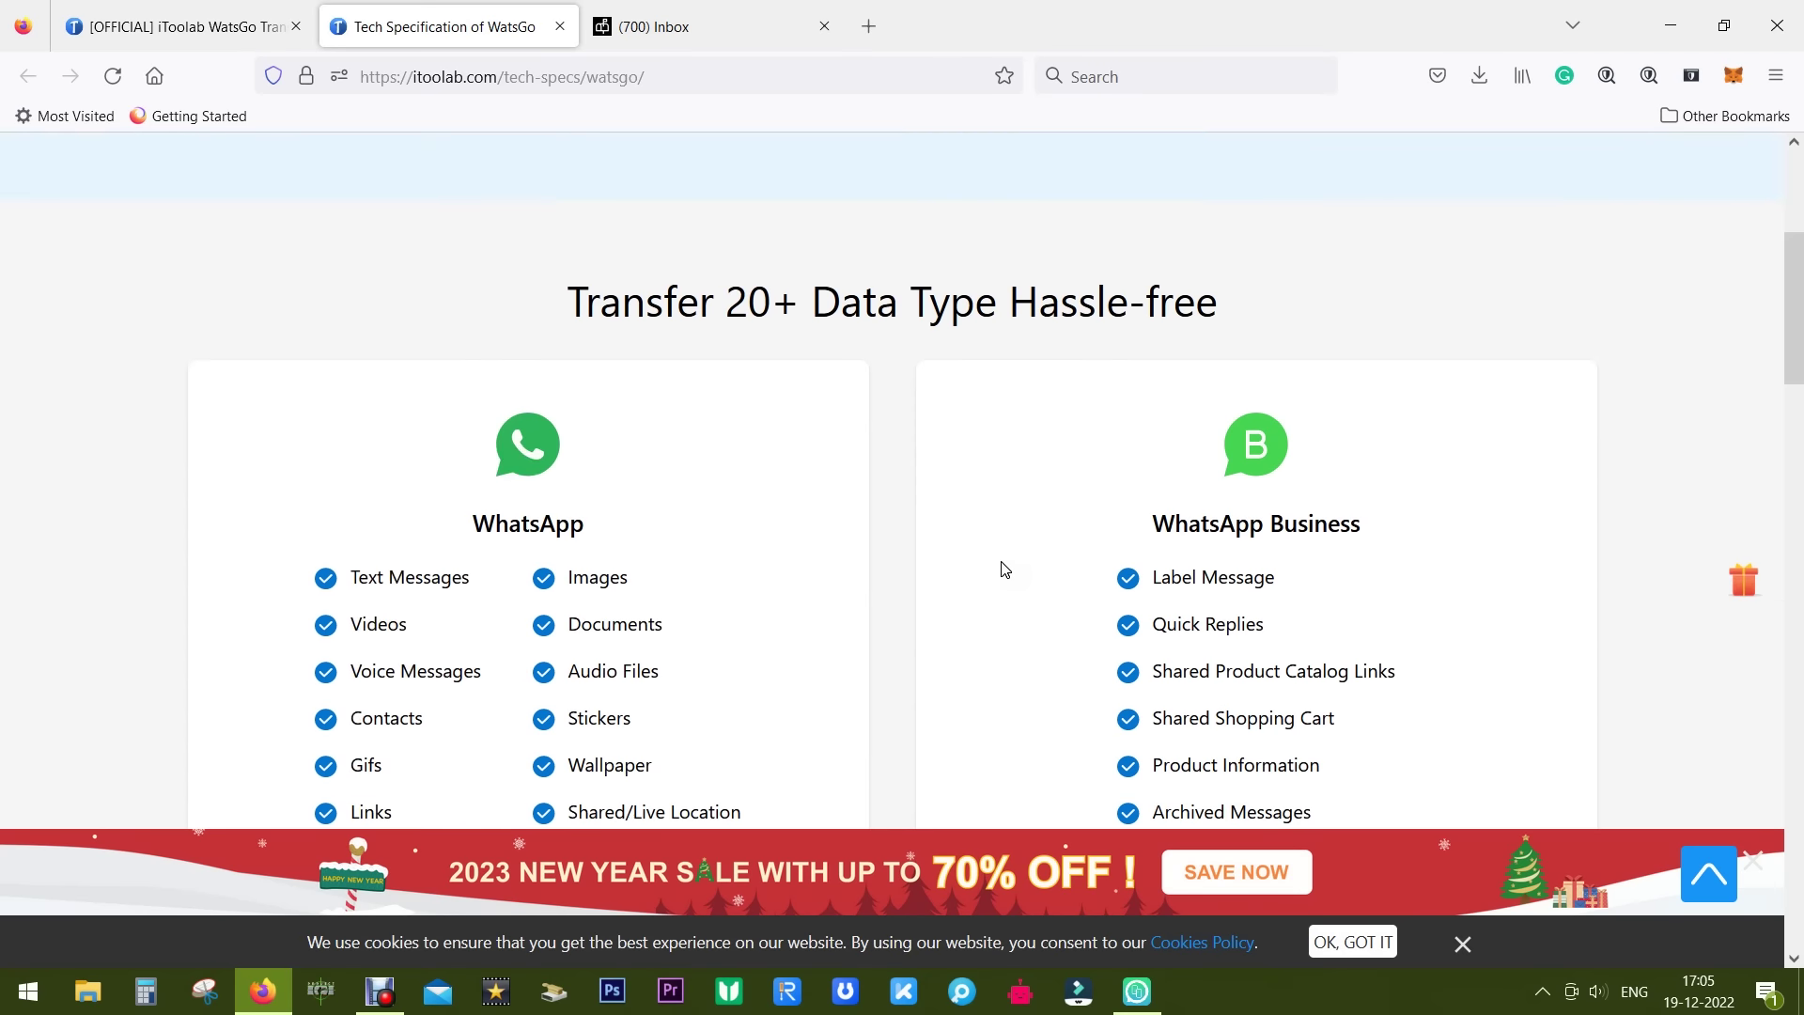
pyautogui.scroll(-2, 1003, 564)
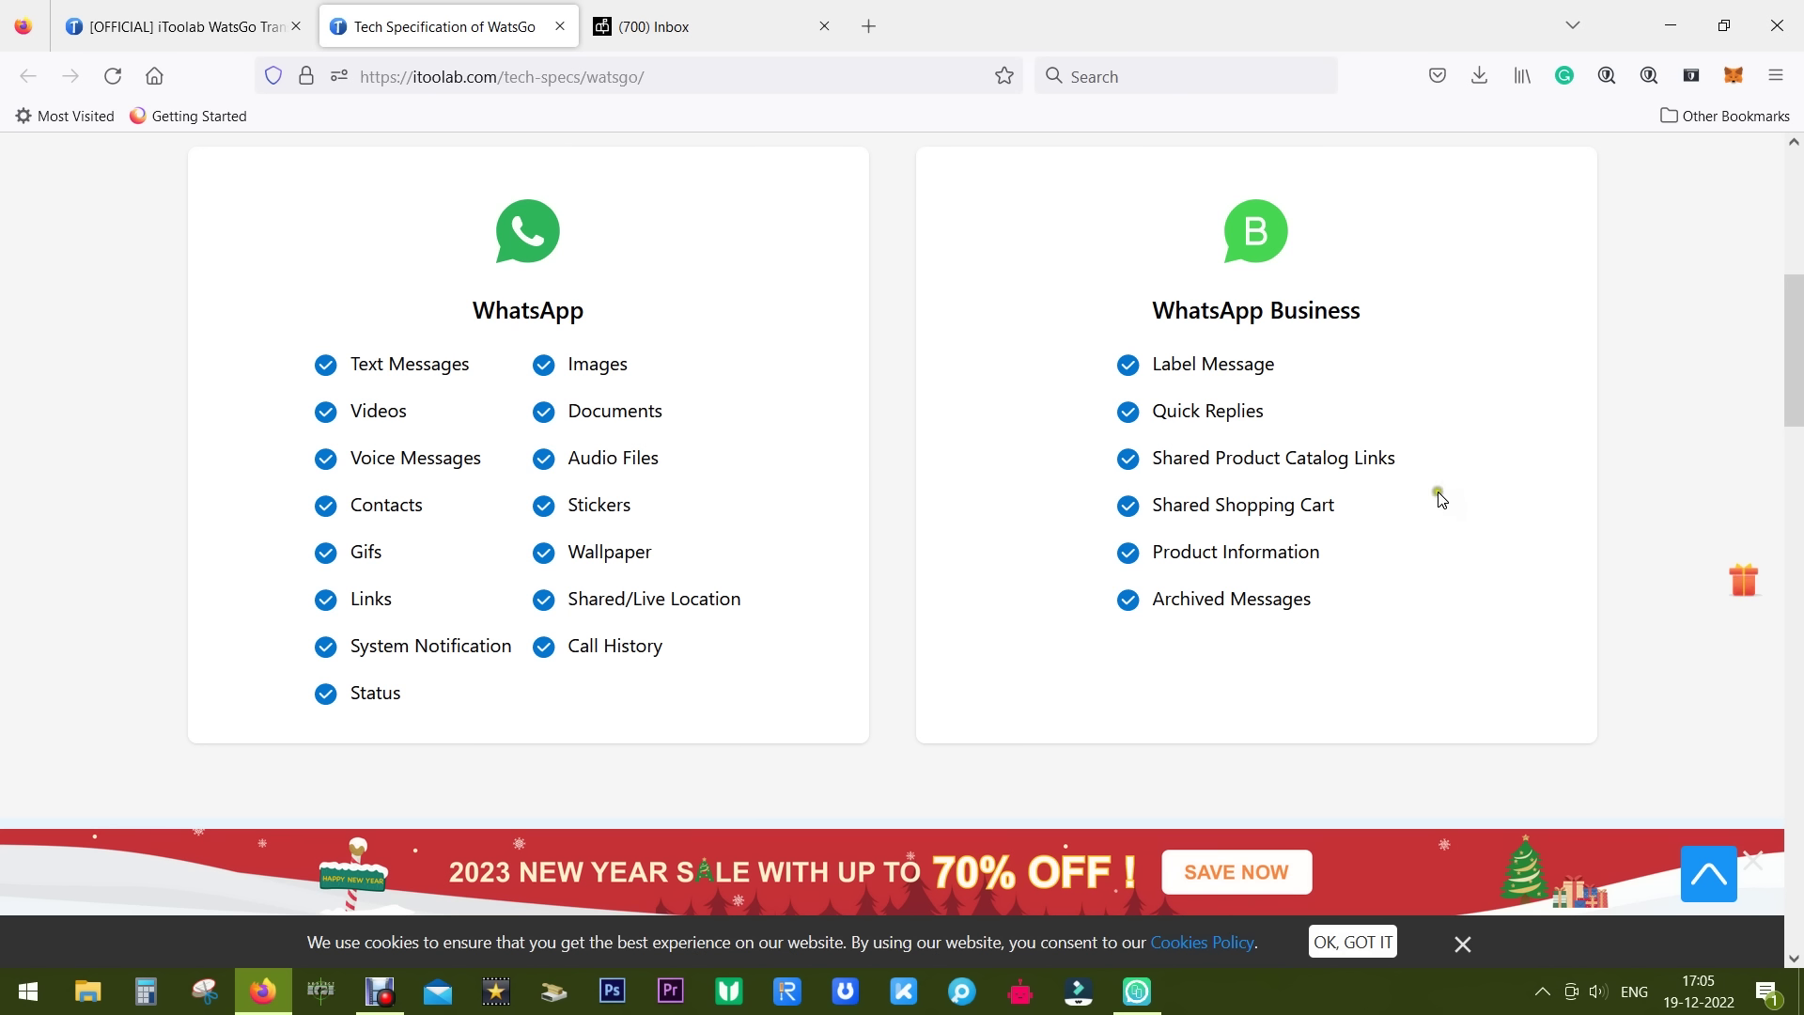
pyautogui.hotkey('ctrl', 'shift', 'Tab')
pyautogui.scroll(-5, 916, 606)
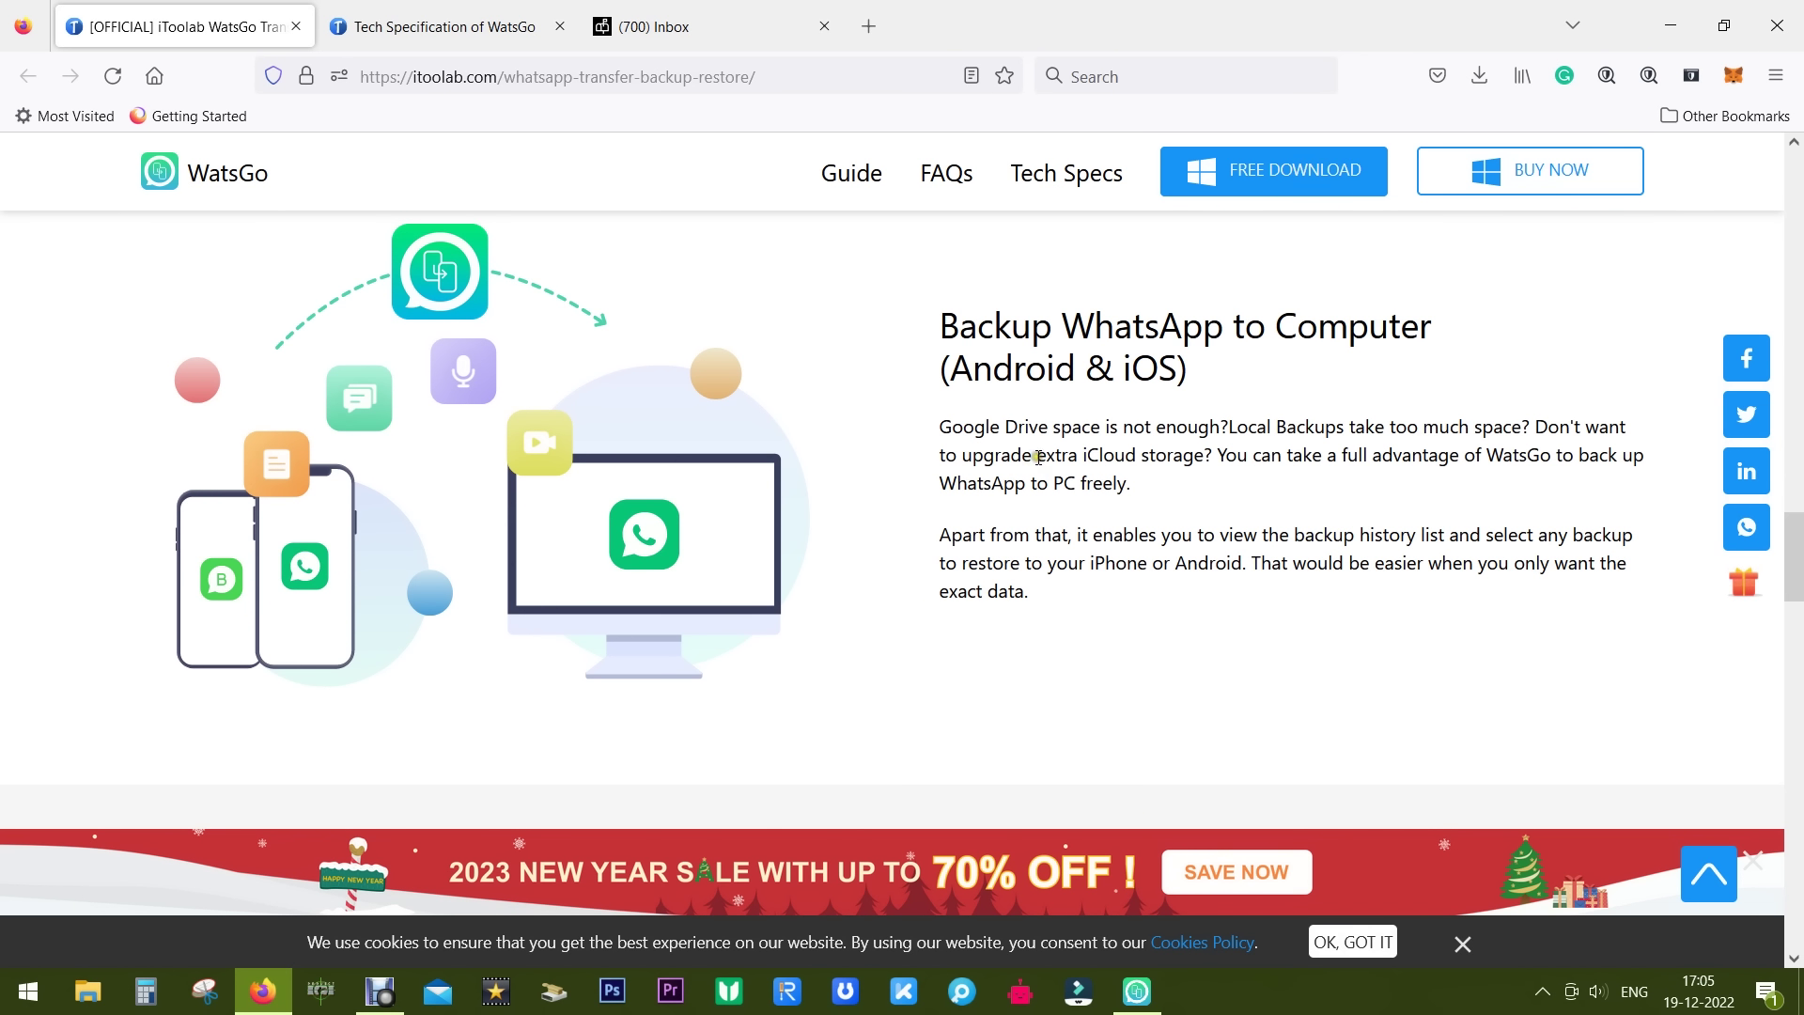
# Highlight 'extra iCloud storage' in the Backup section text and scroll onward.
pyautogui.moveTo(1037, 457); pyautogui.dragTo(1205, 458)
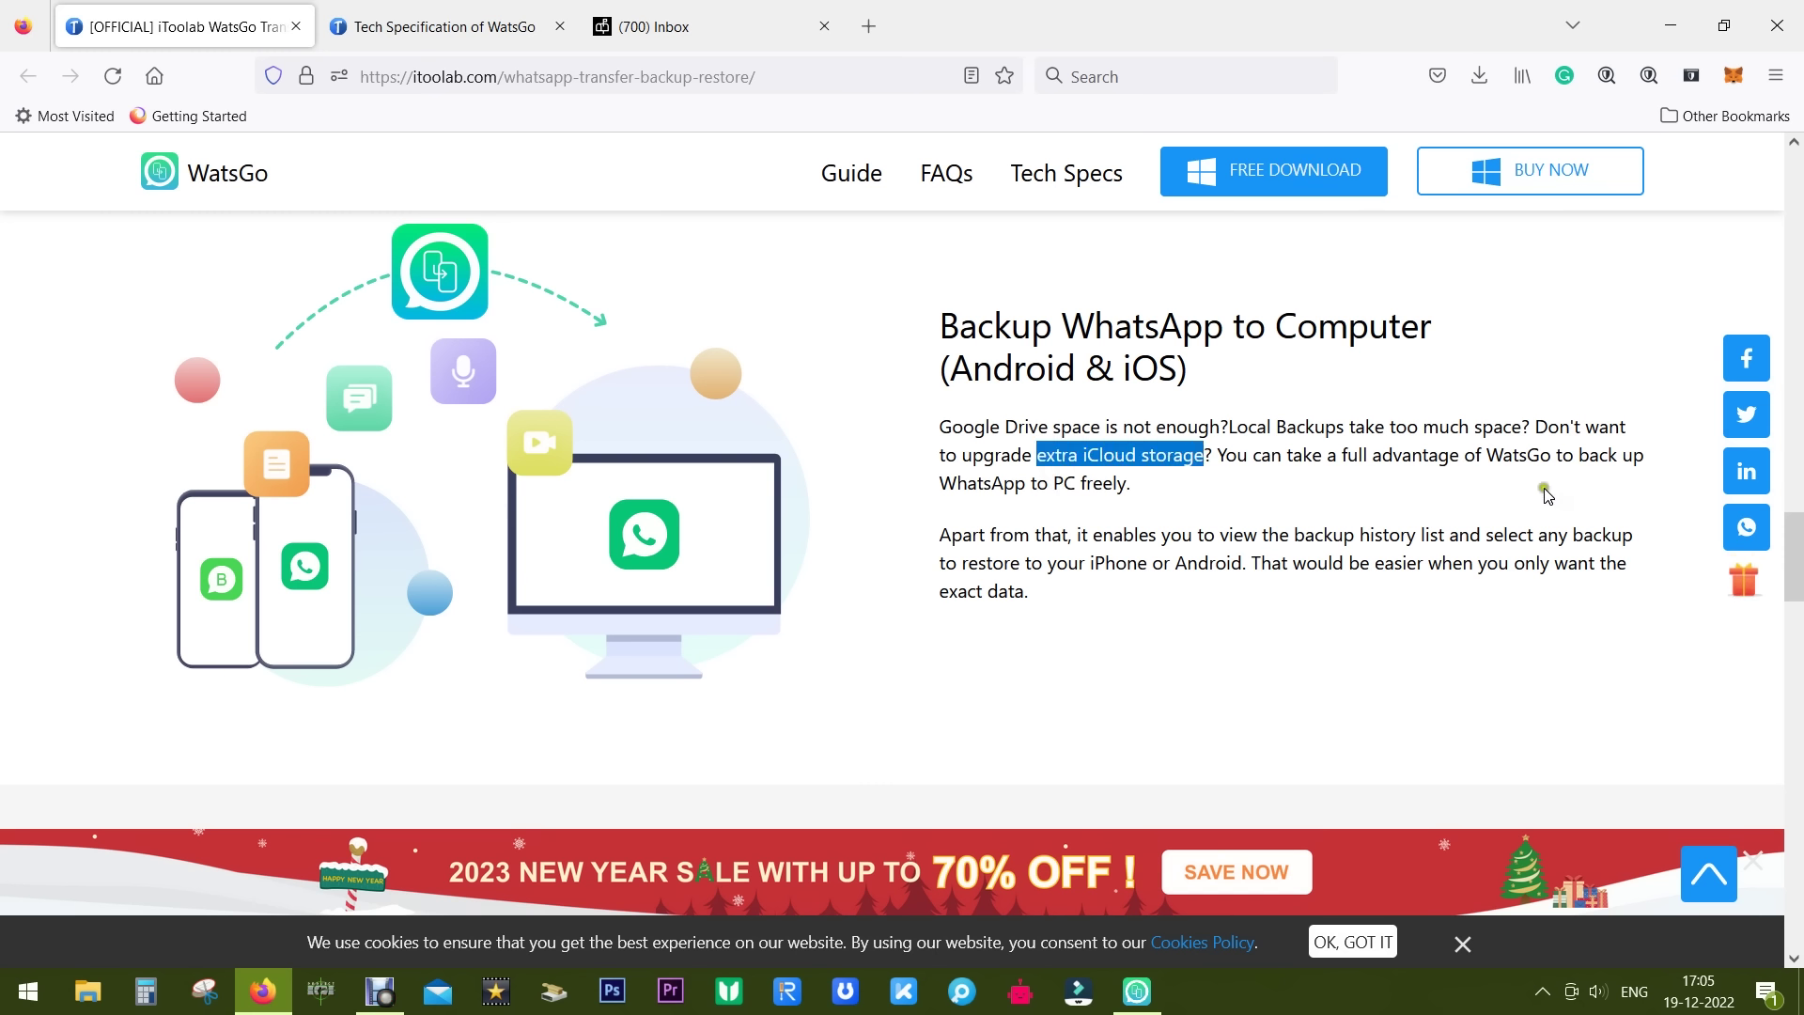
pyautogui.click(1299, 510)
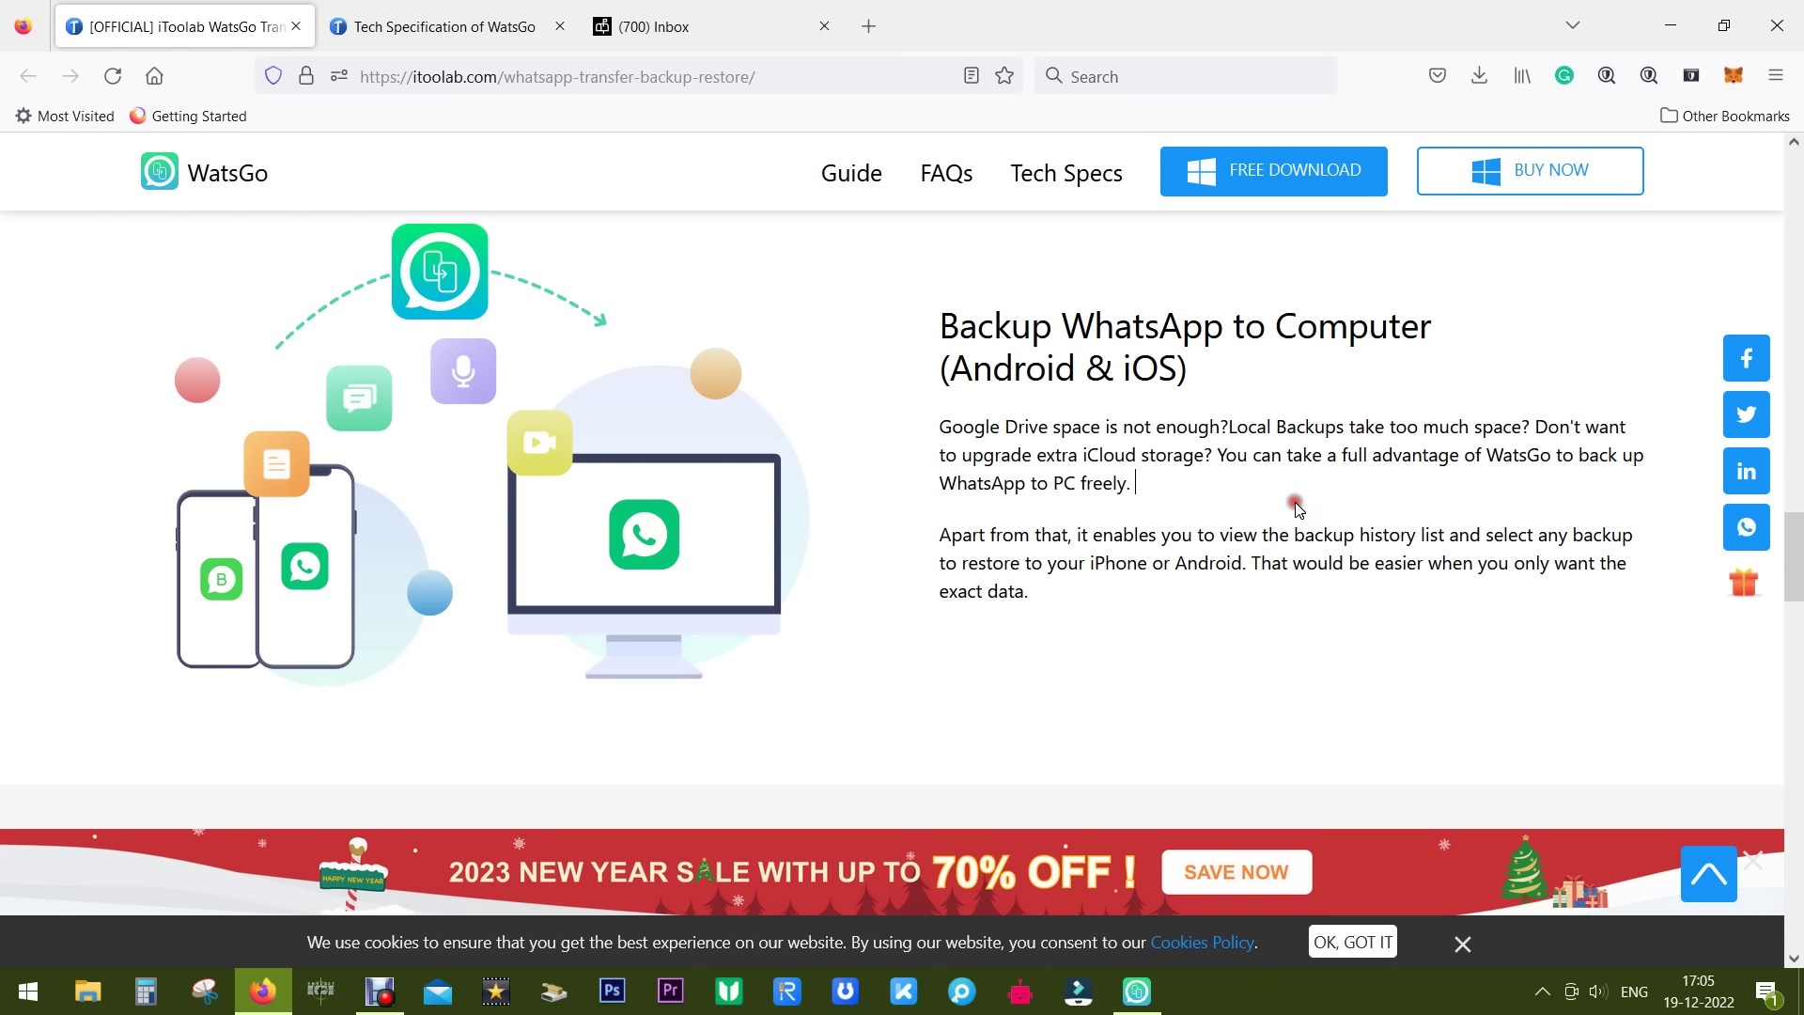
pyautogui.moveTo(1051, 484); pyautogui.dragTo(1132, 486)
pyautogui.scroll(-4, 1189, 639)
pyautogui.scroll(-2, 1191, 639)
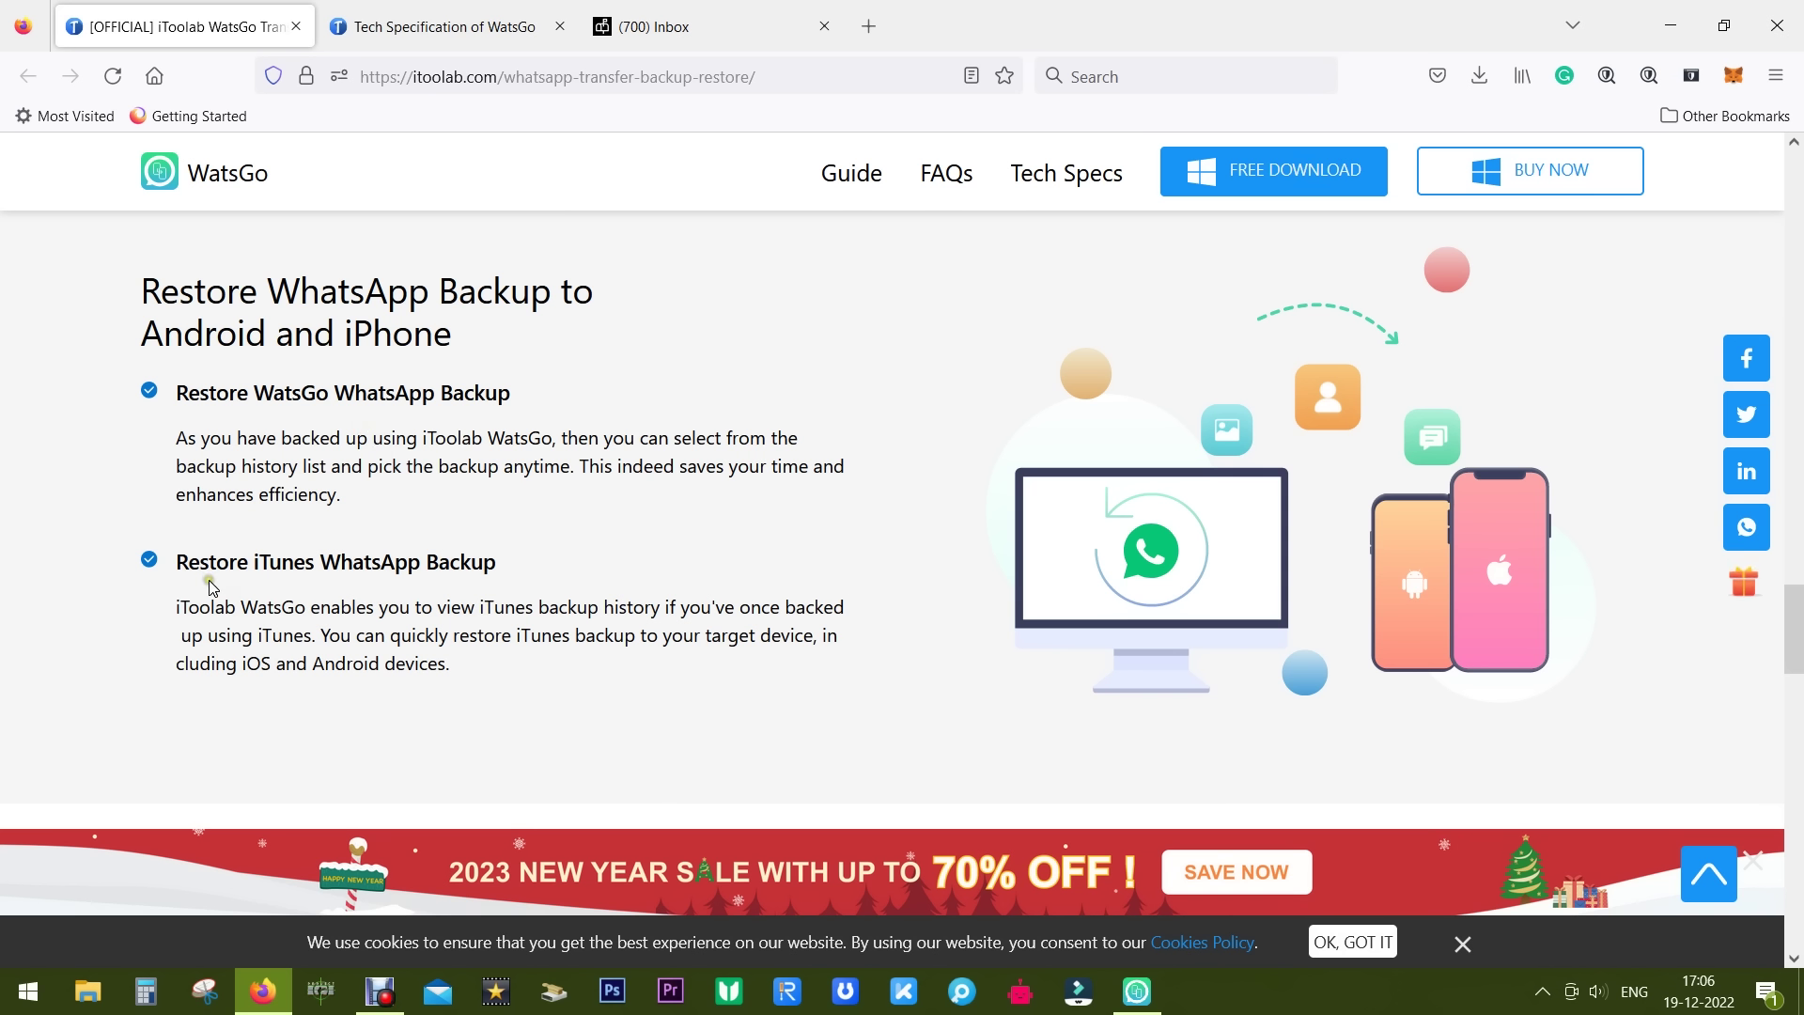
# Highlight 'iTunes' in the Restore heading, then scroll to the 'Super Easy to Use WatsGo' guide.
pyautogui.moveTo(251, 568); pyautogui.dragTo(319, 582)
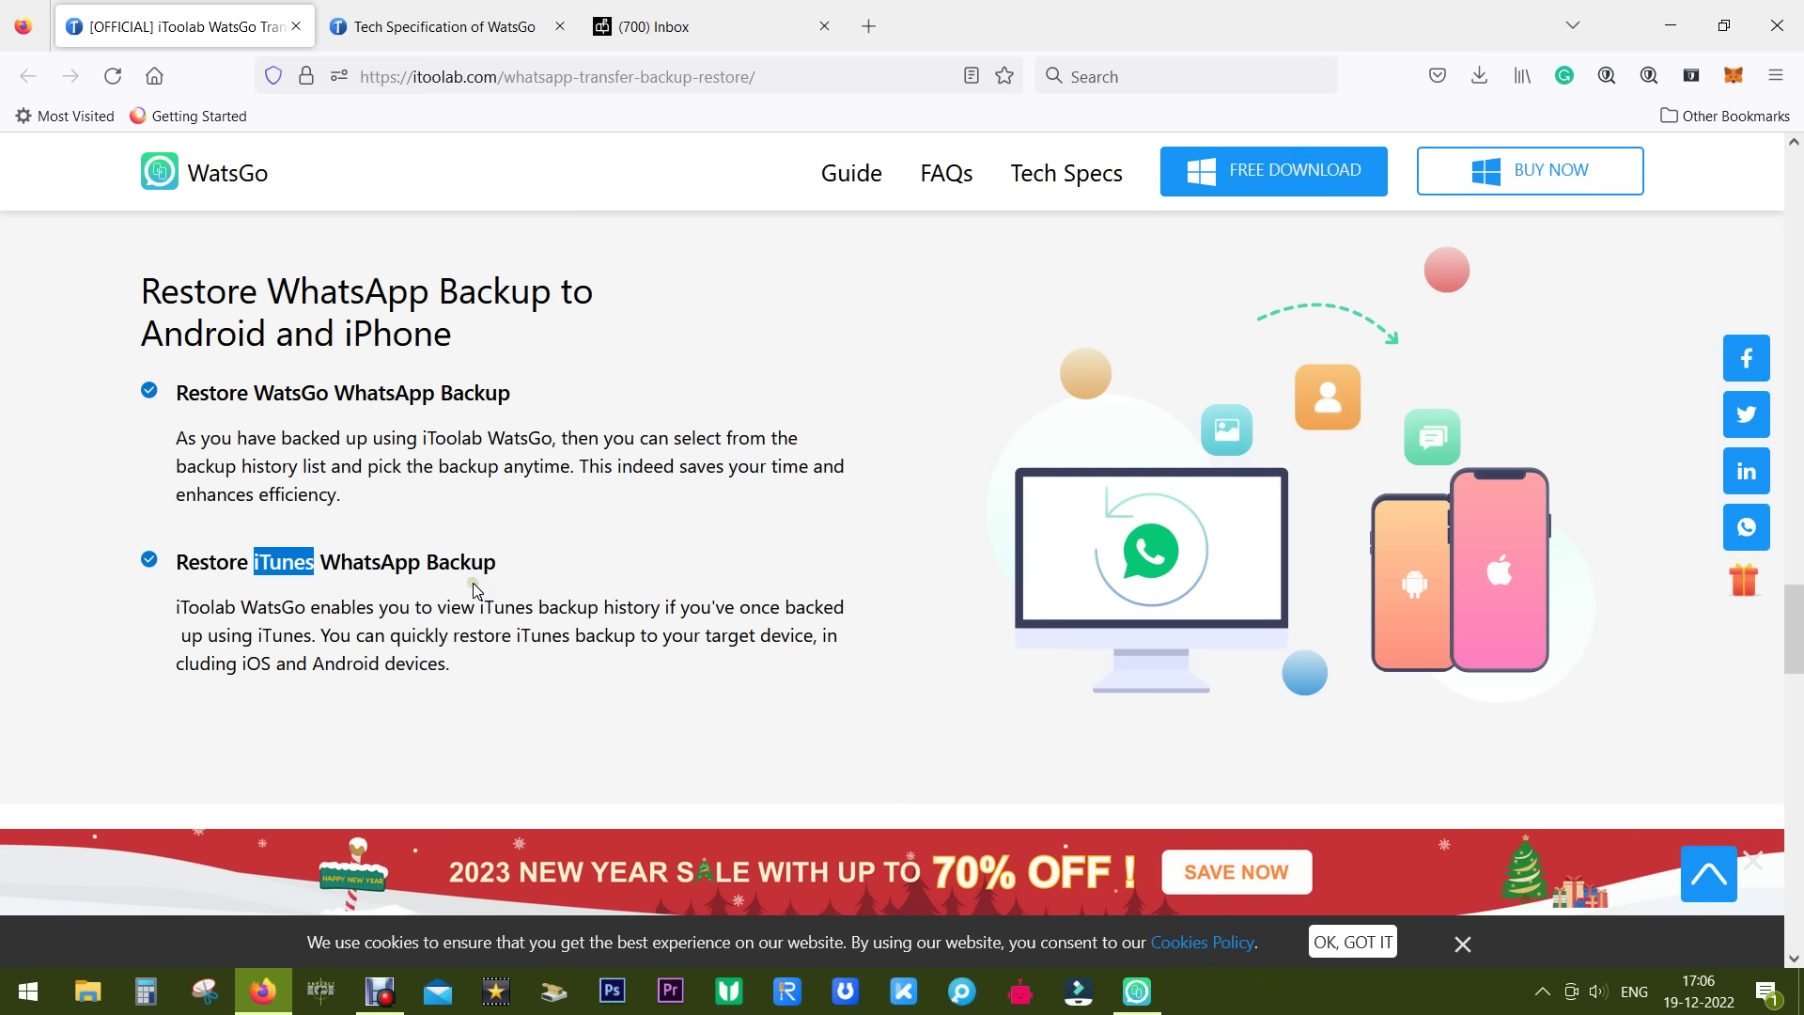
pyautogui.click(550, 554)
pyautogui.scroll(-5, 611, 660)
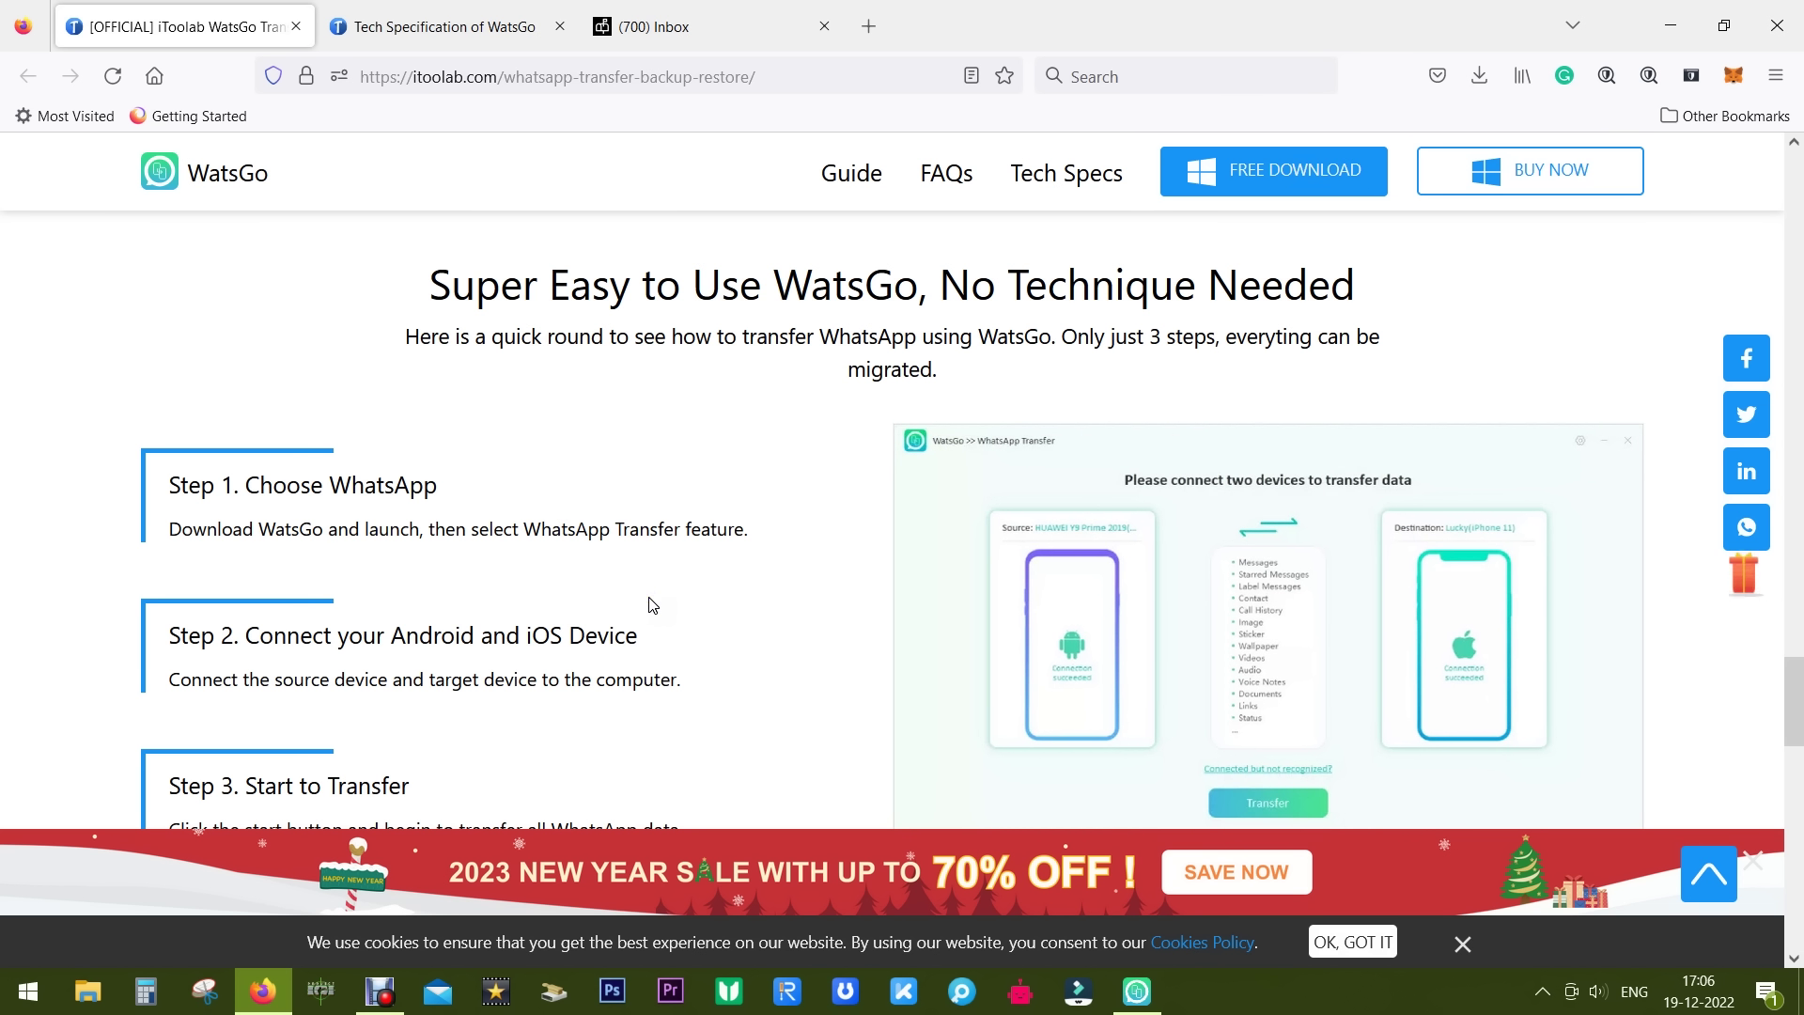
pyautogui.scroll(-6, 652, 602)
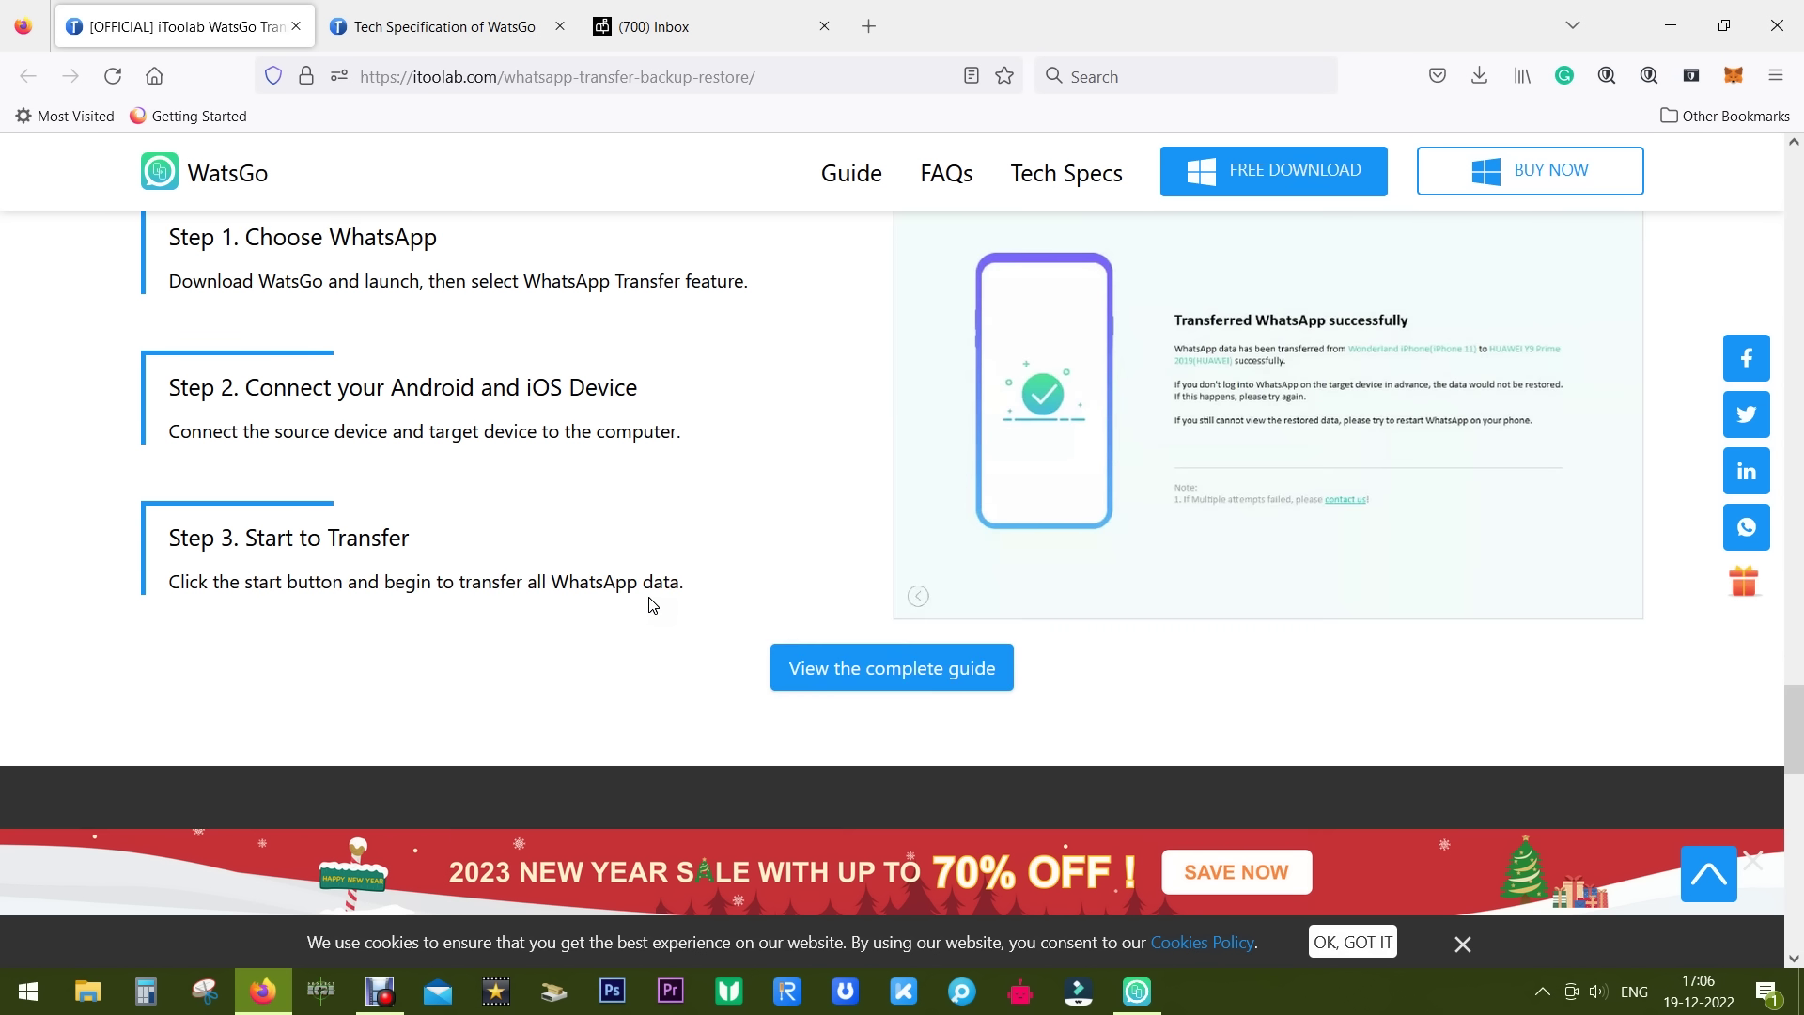
pyautogui.scroll(4, 648, 595)
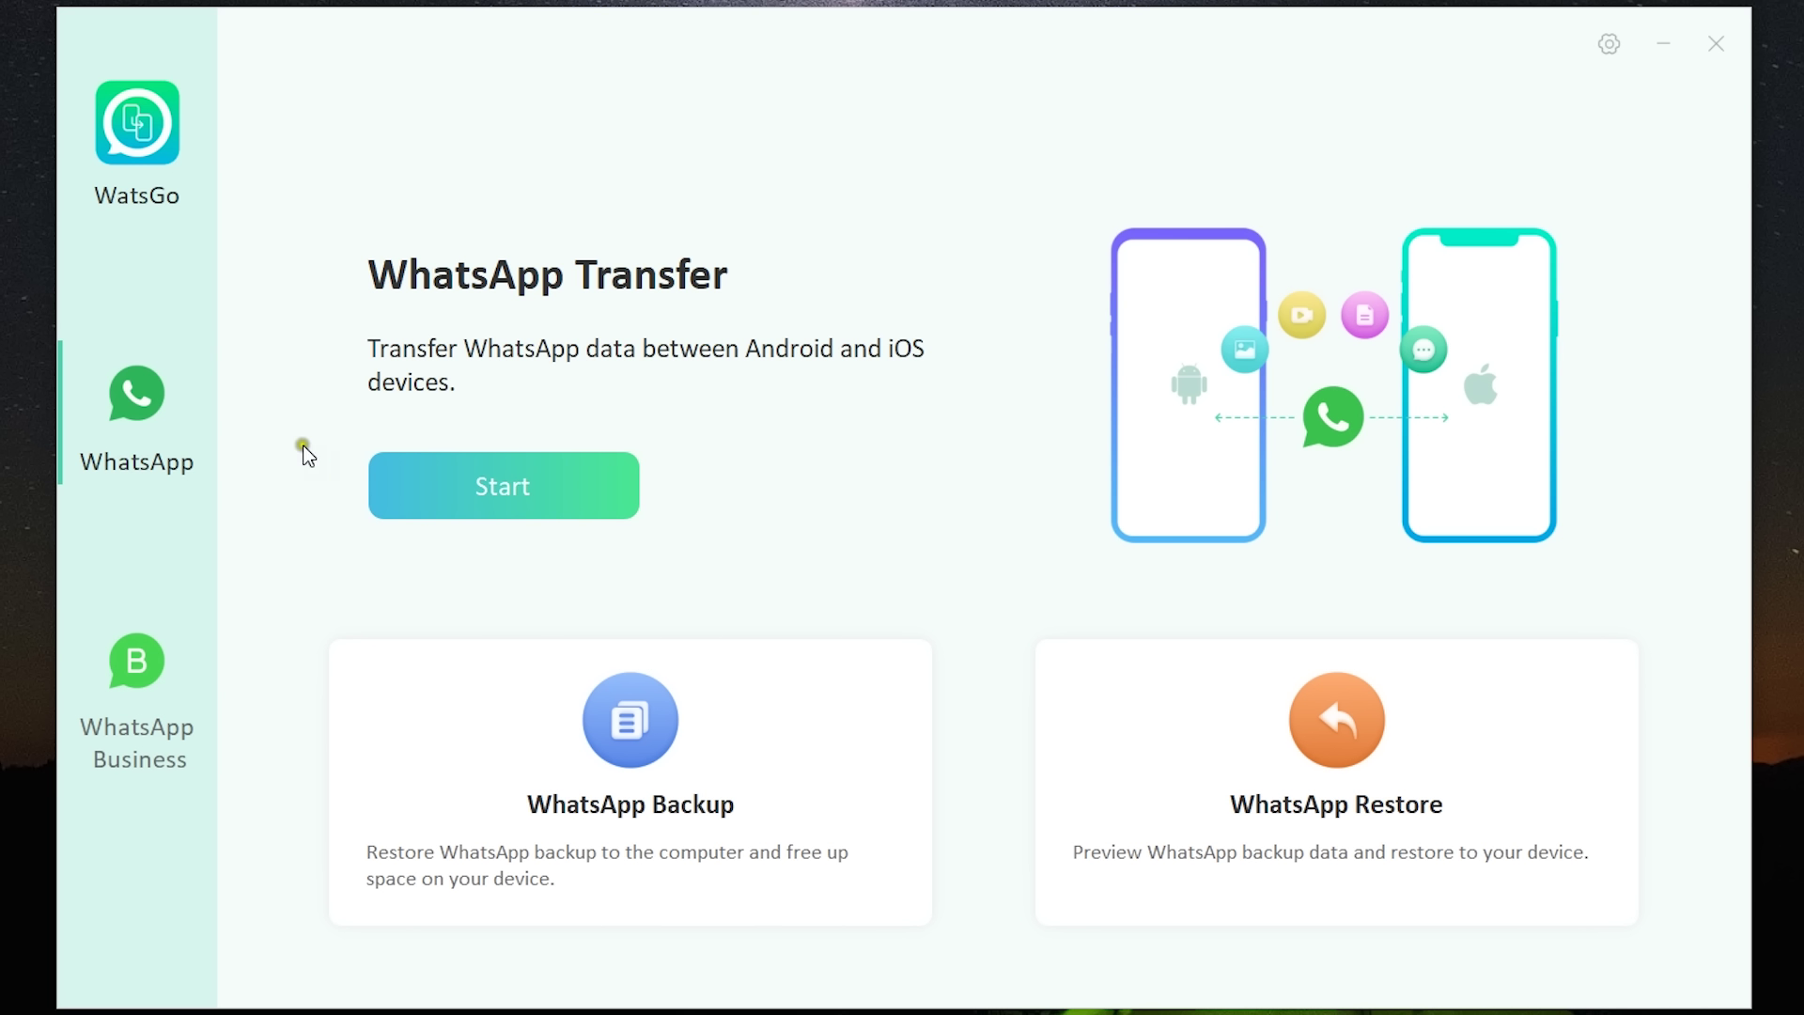
# In WhatsApp Transfer, pick OnePlus 9 Pro 5G as source, check the destination list, then swap devices.
pyautogui.click(498, 477)
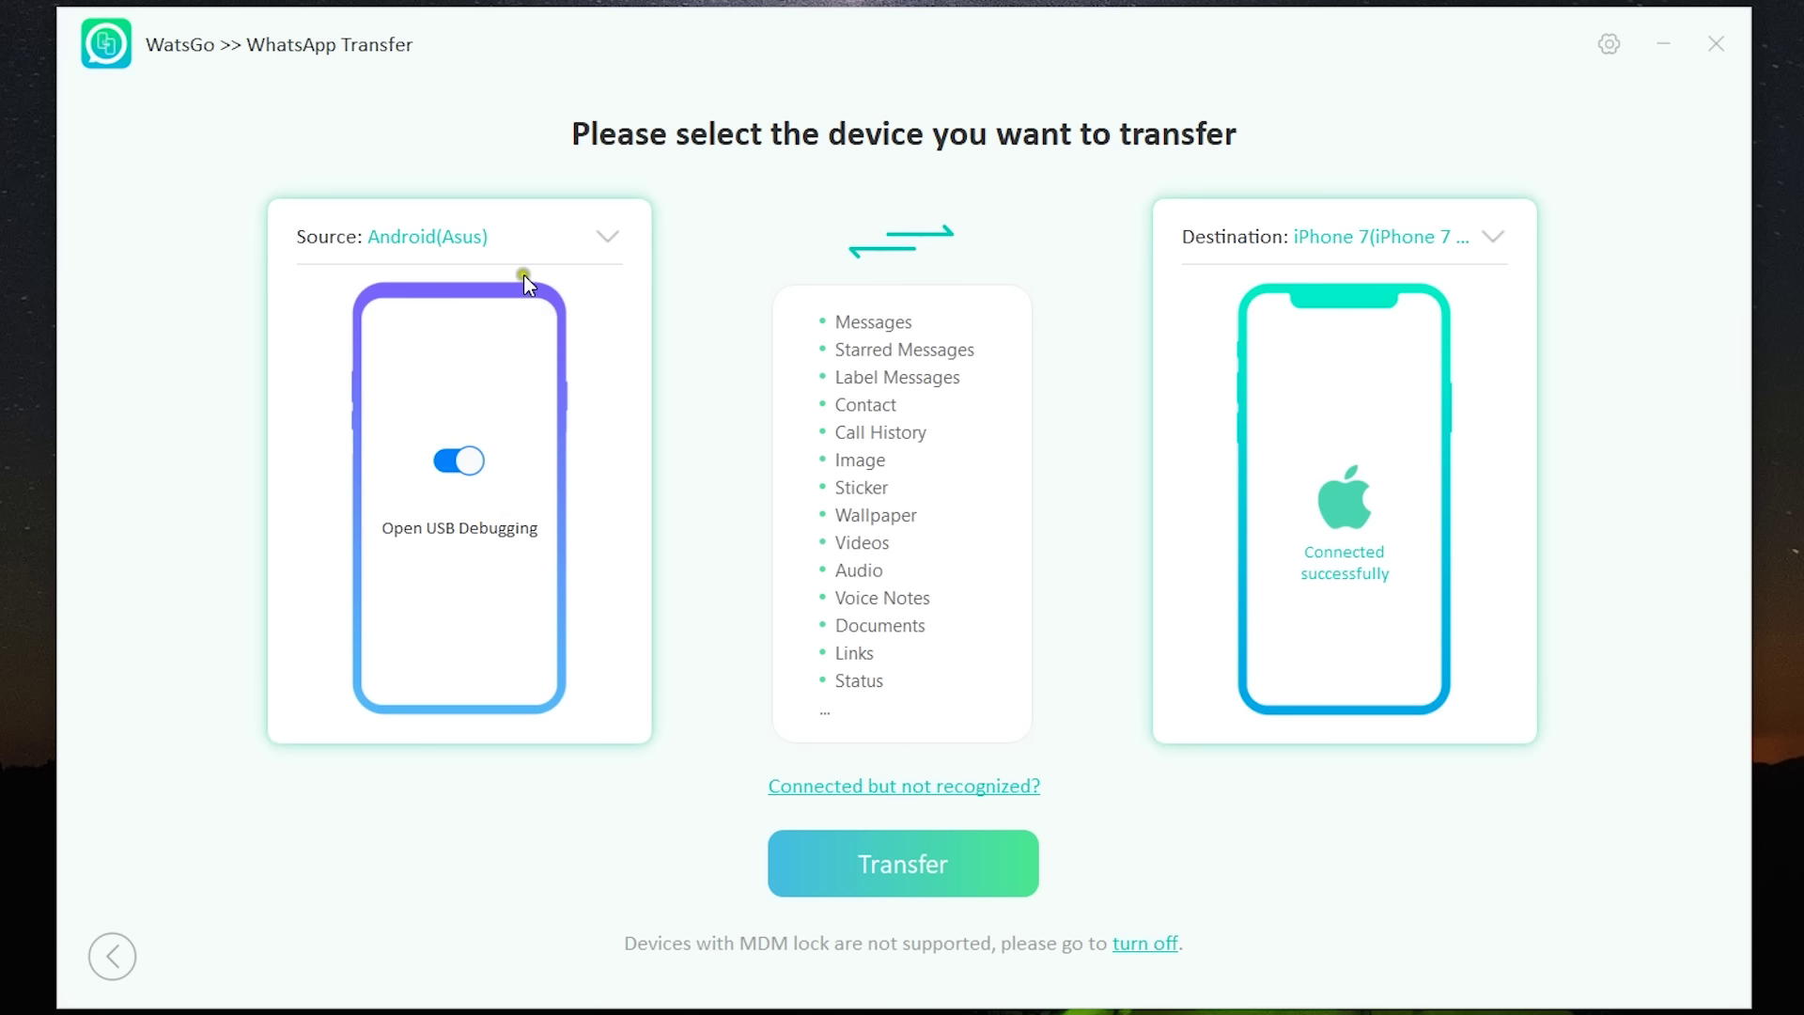
pyautogui.click(526, 238)
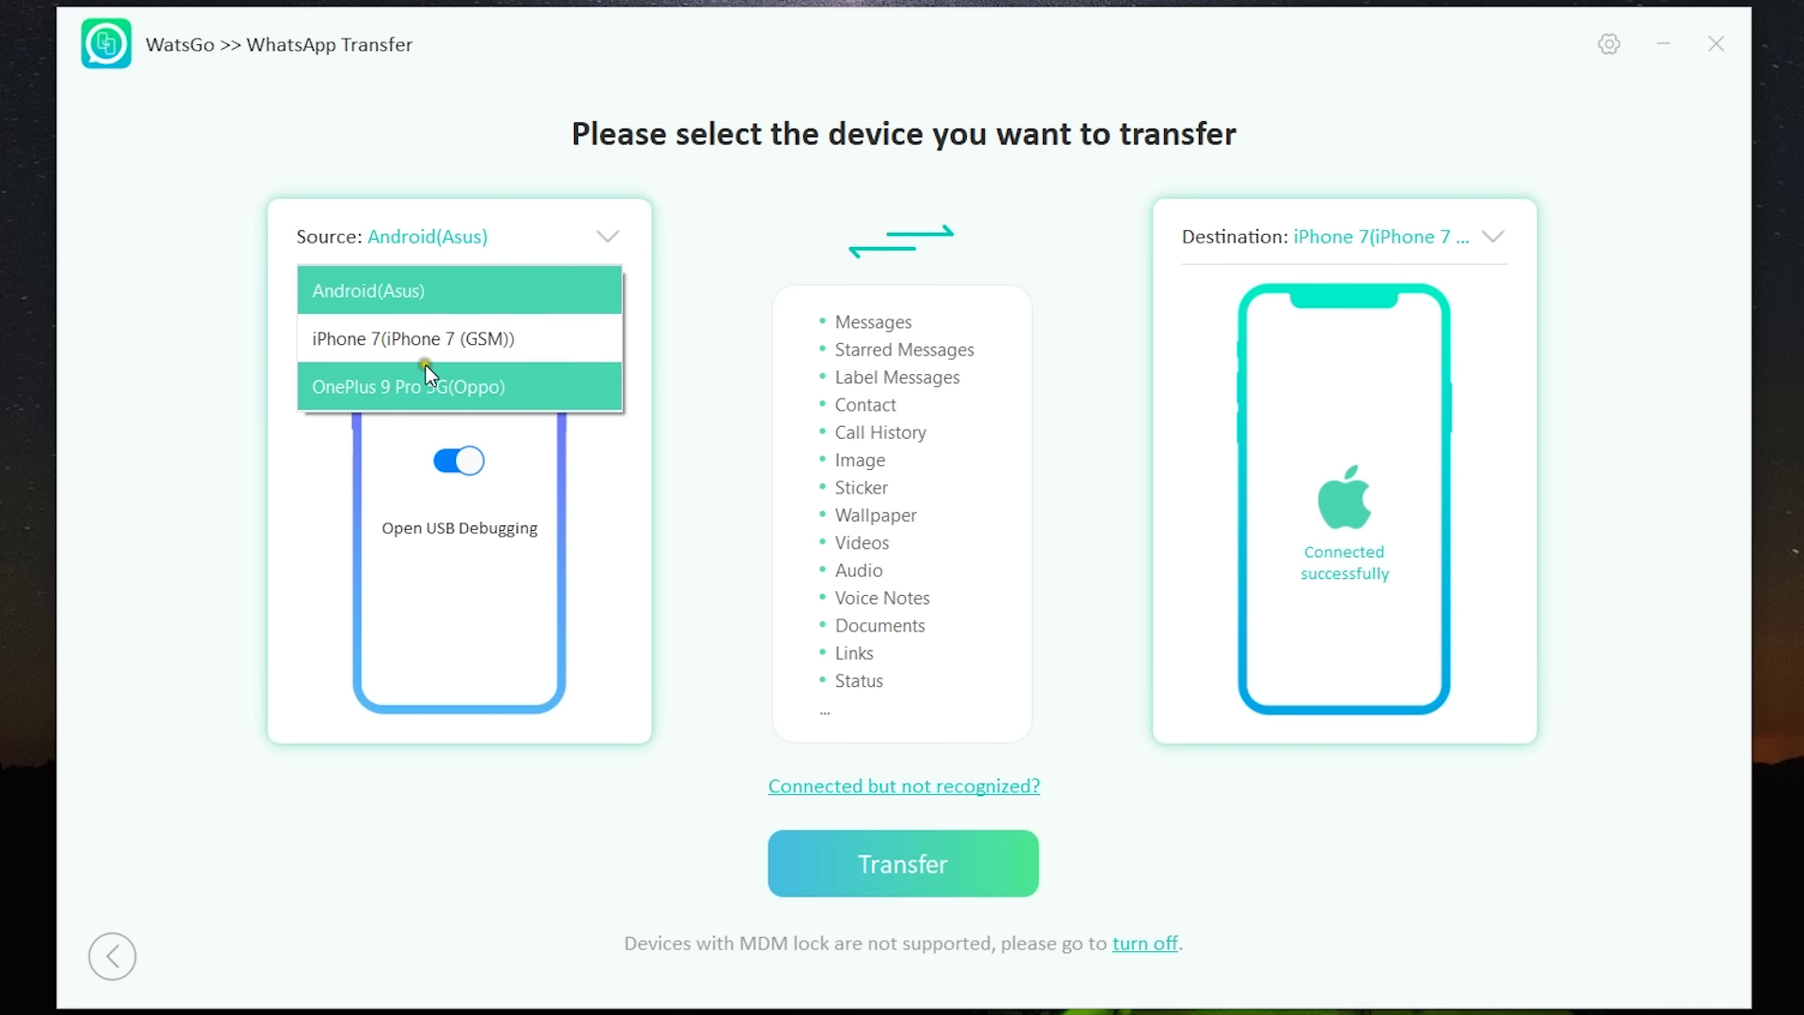
pyautogui.click(424, 381)
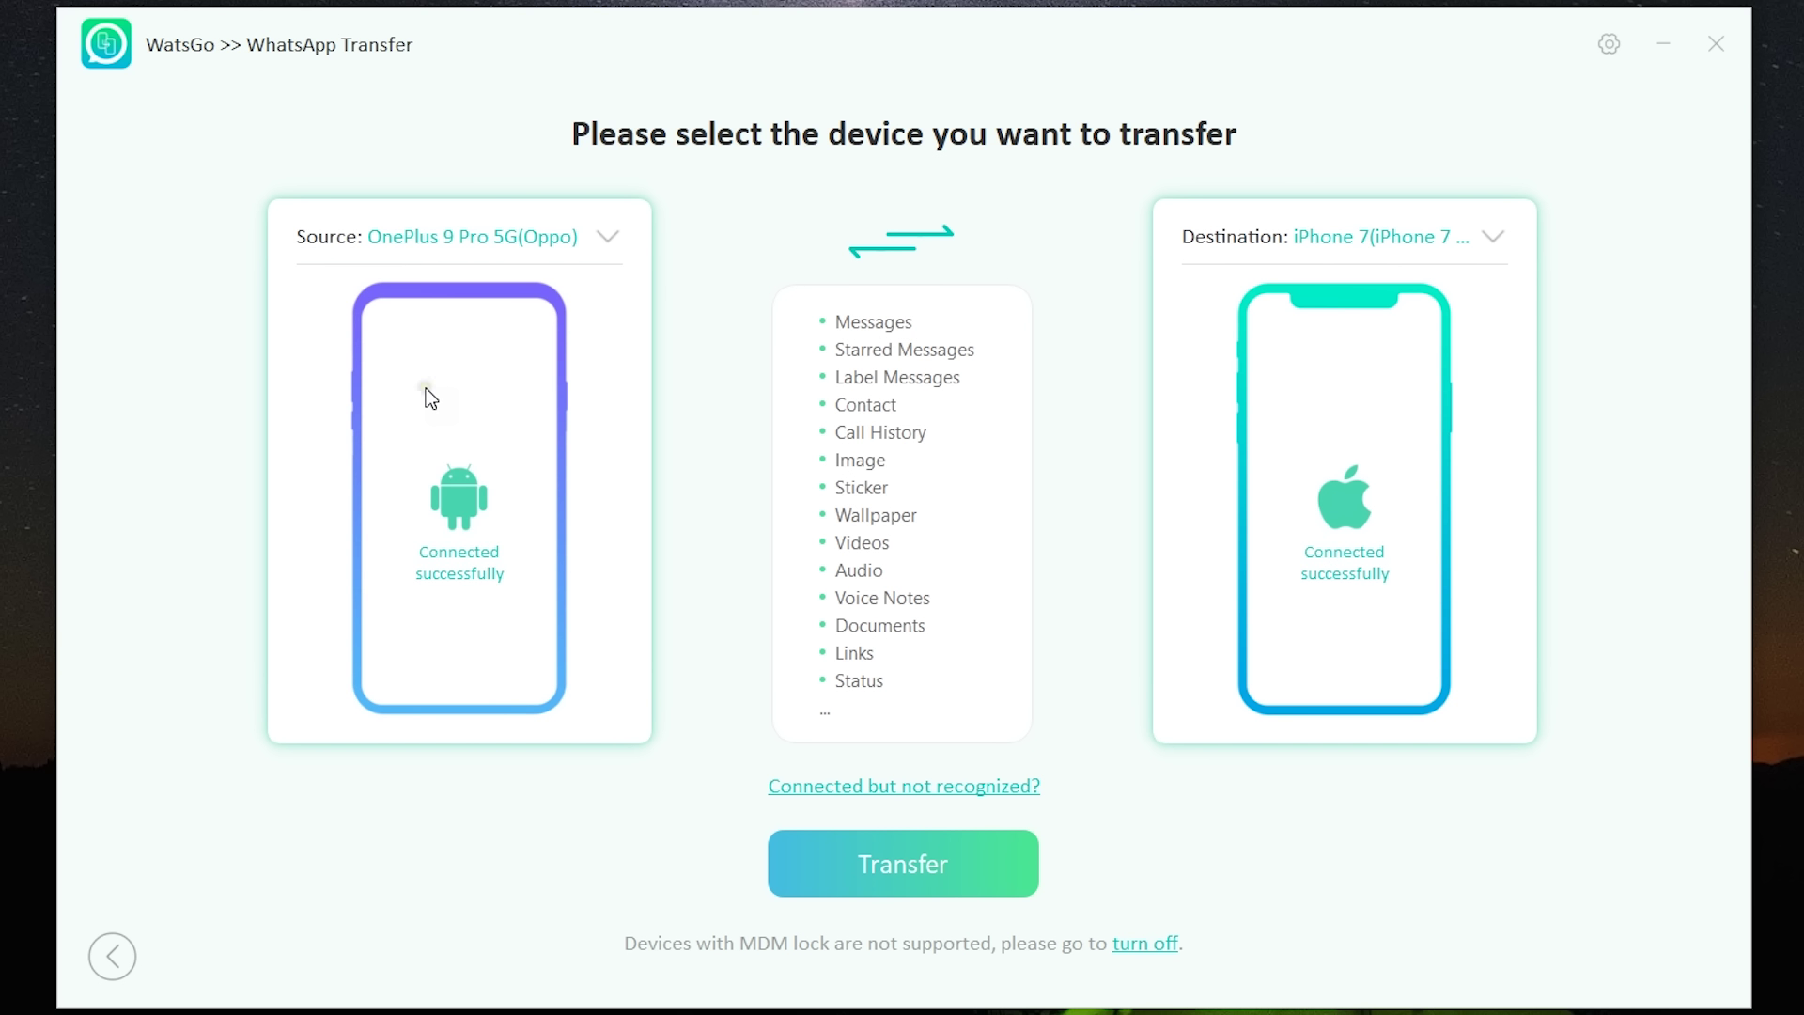
pyautogui.click(596, 235)
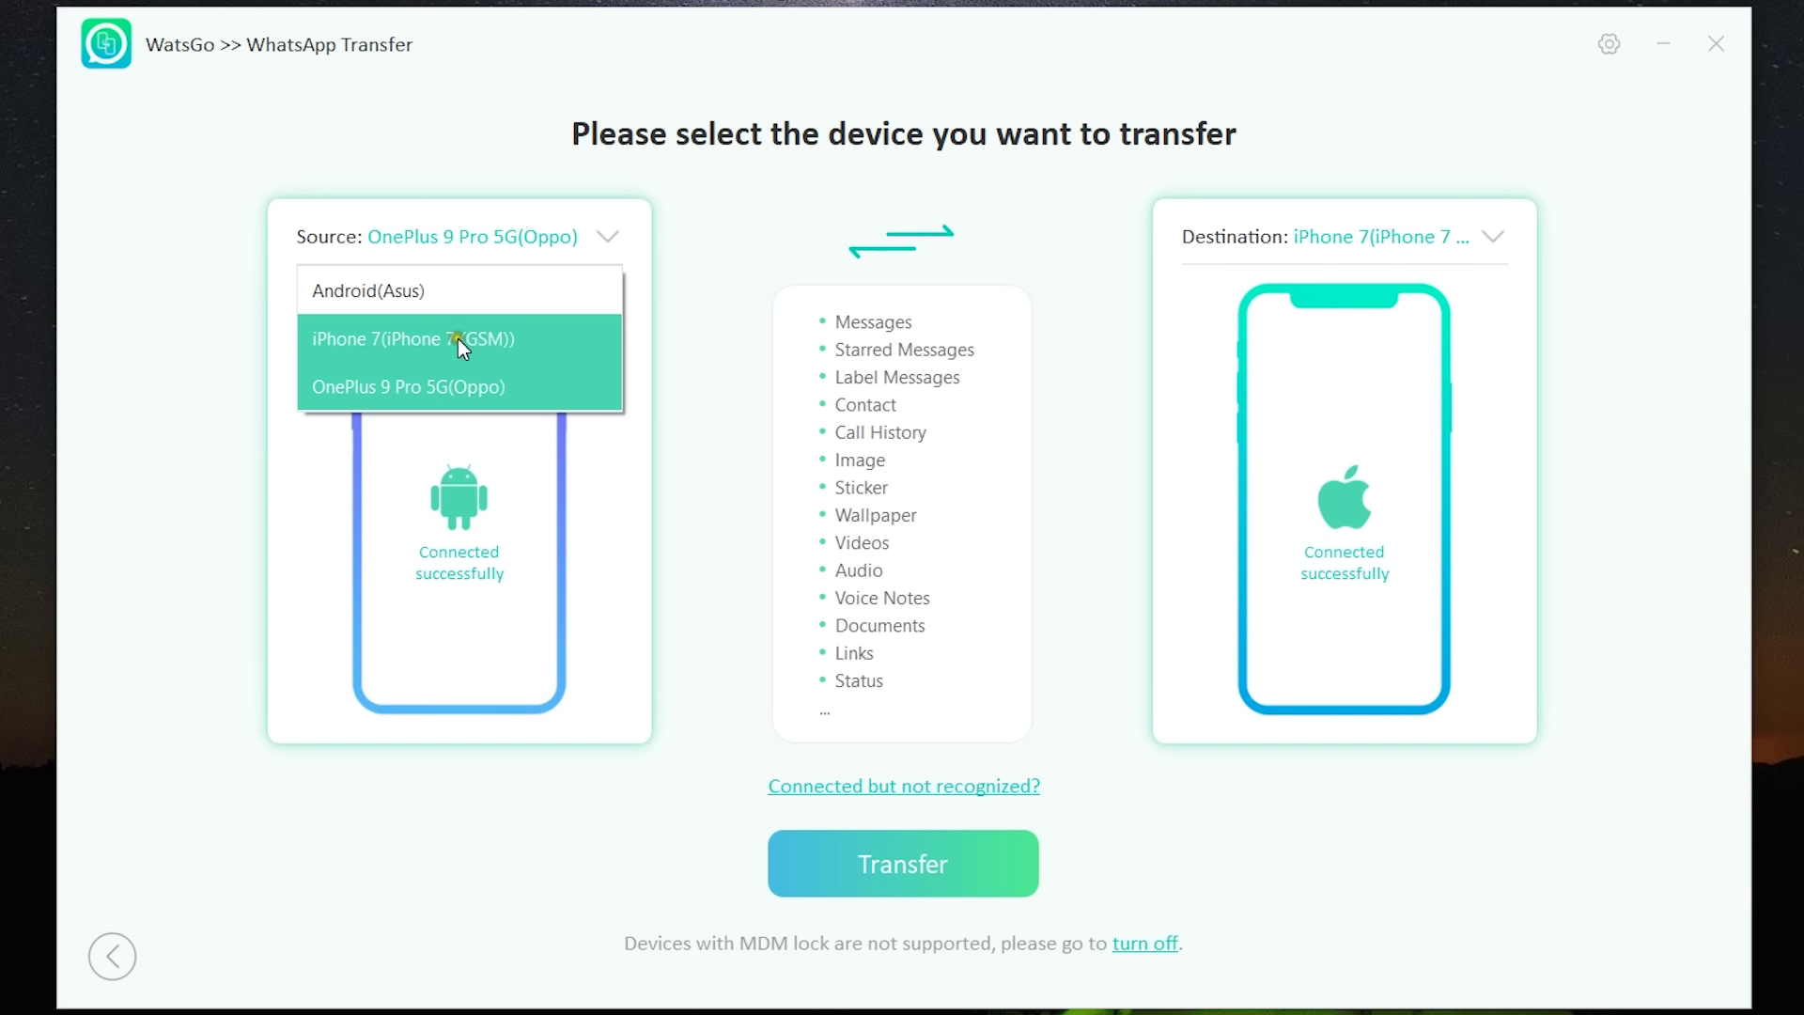
pyautogui.click(731, 374)
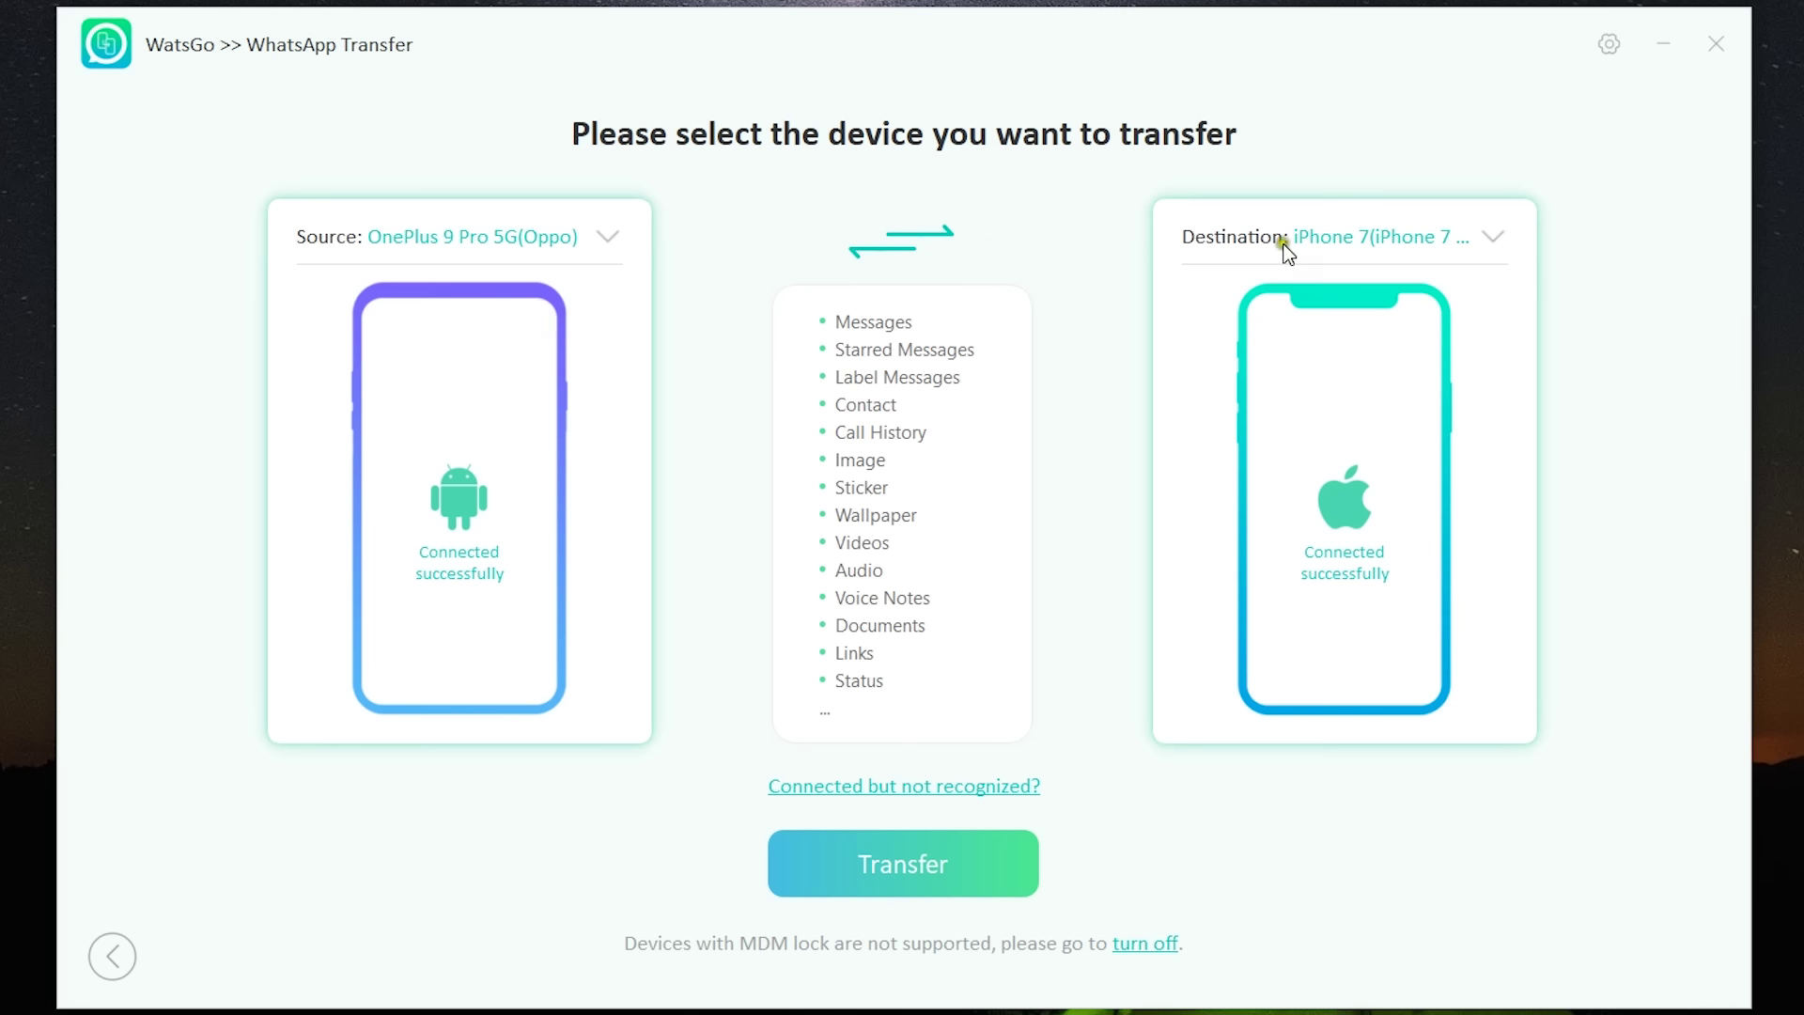
pyautogui.click(1487, 240)
pyautogui.click(1487, 241)
pyautogui.click(900, 235)
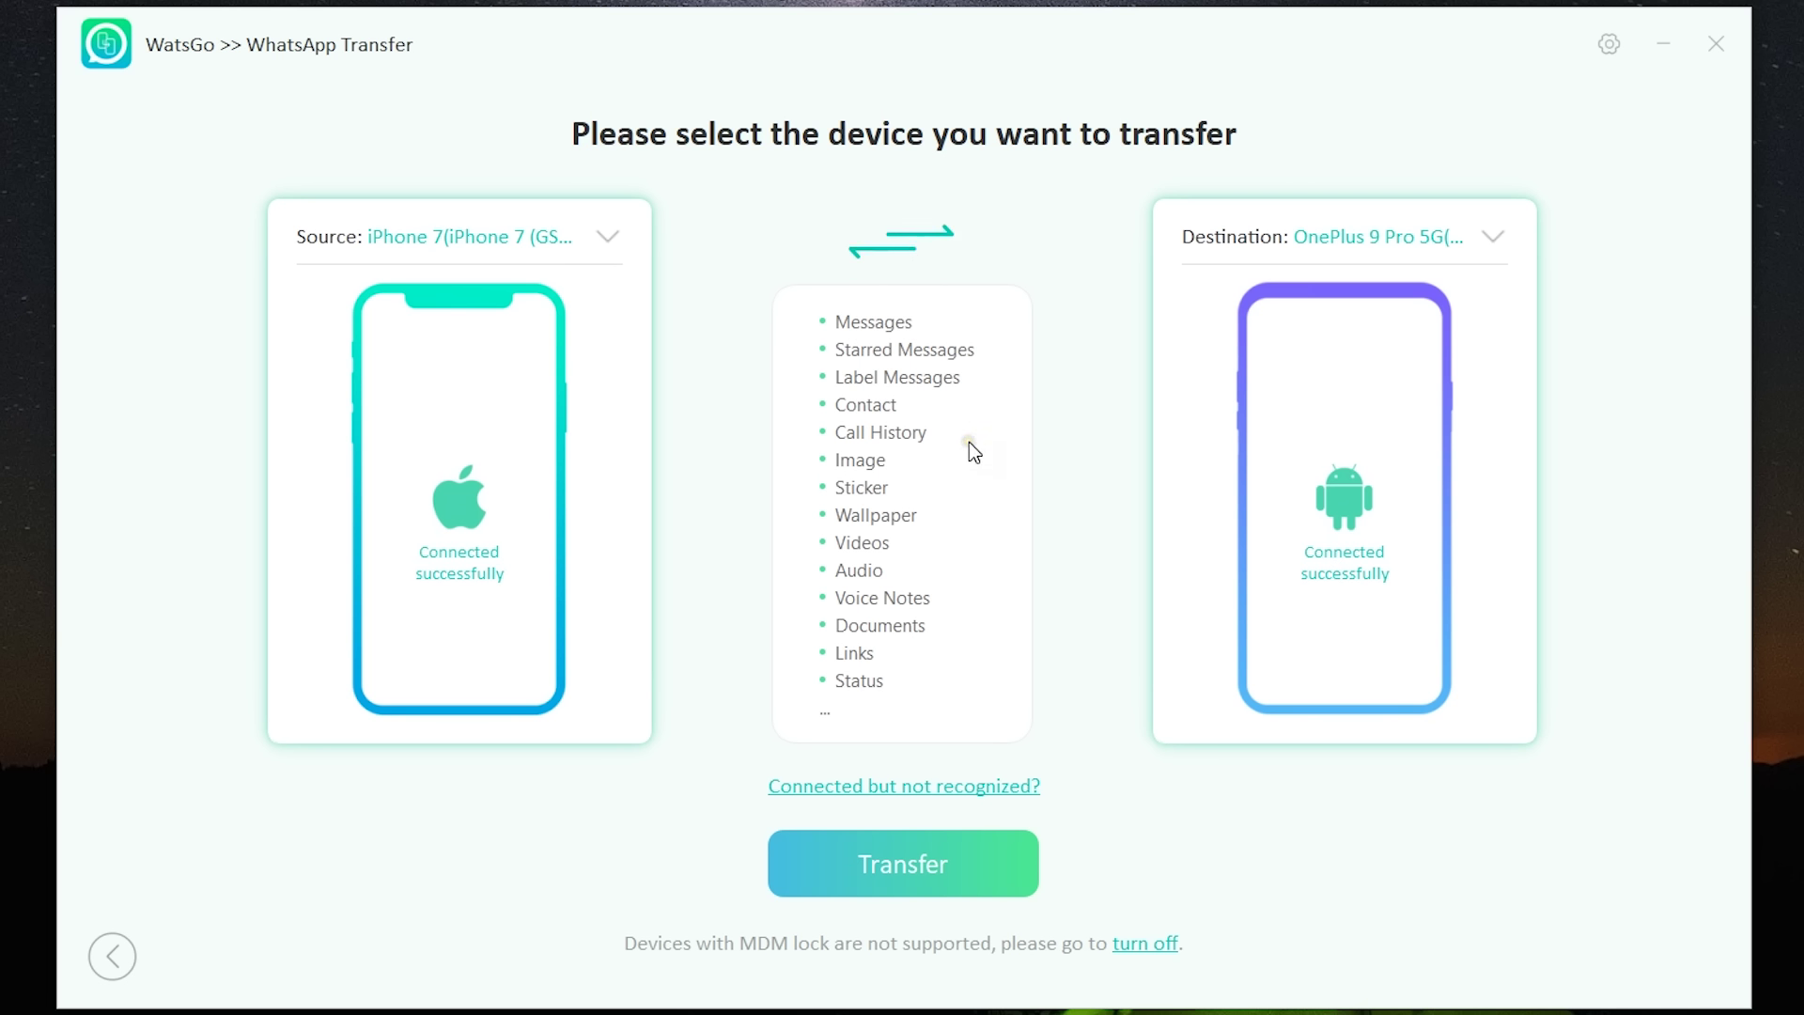
# Swap back so OnePlus 9 Pro 5G is the source, then reload the UnlockGo page with F5.
pyautogui.click(886, 228)
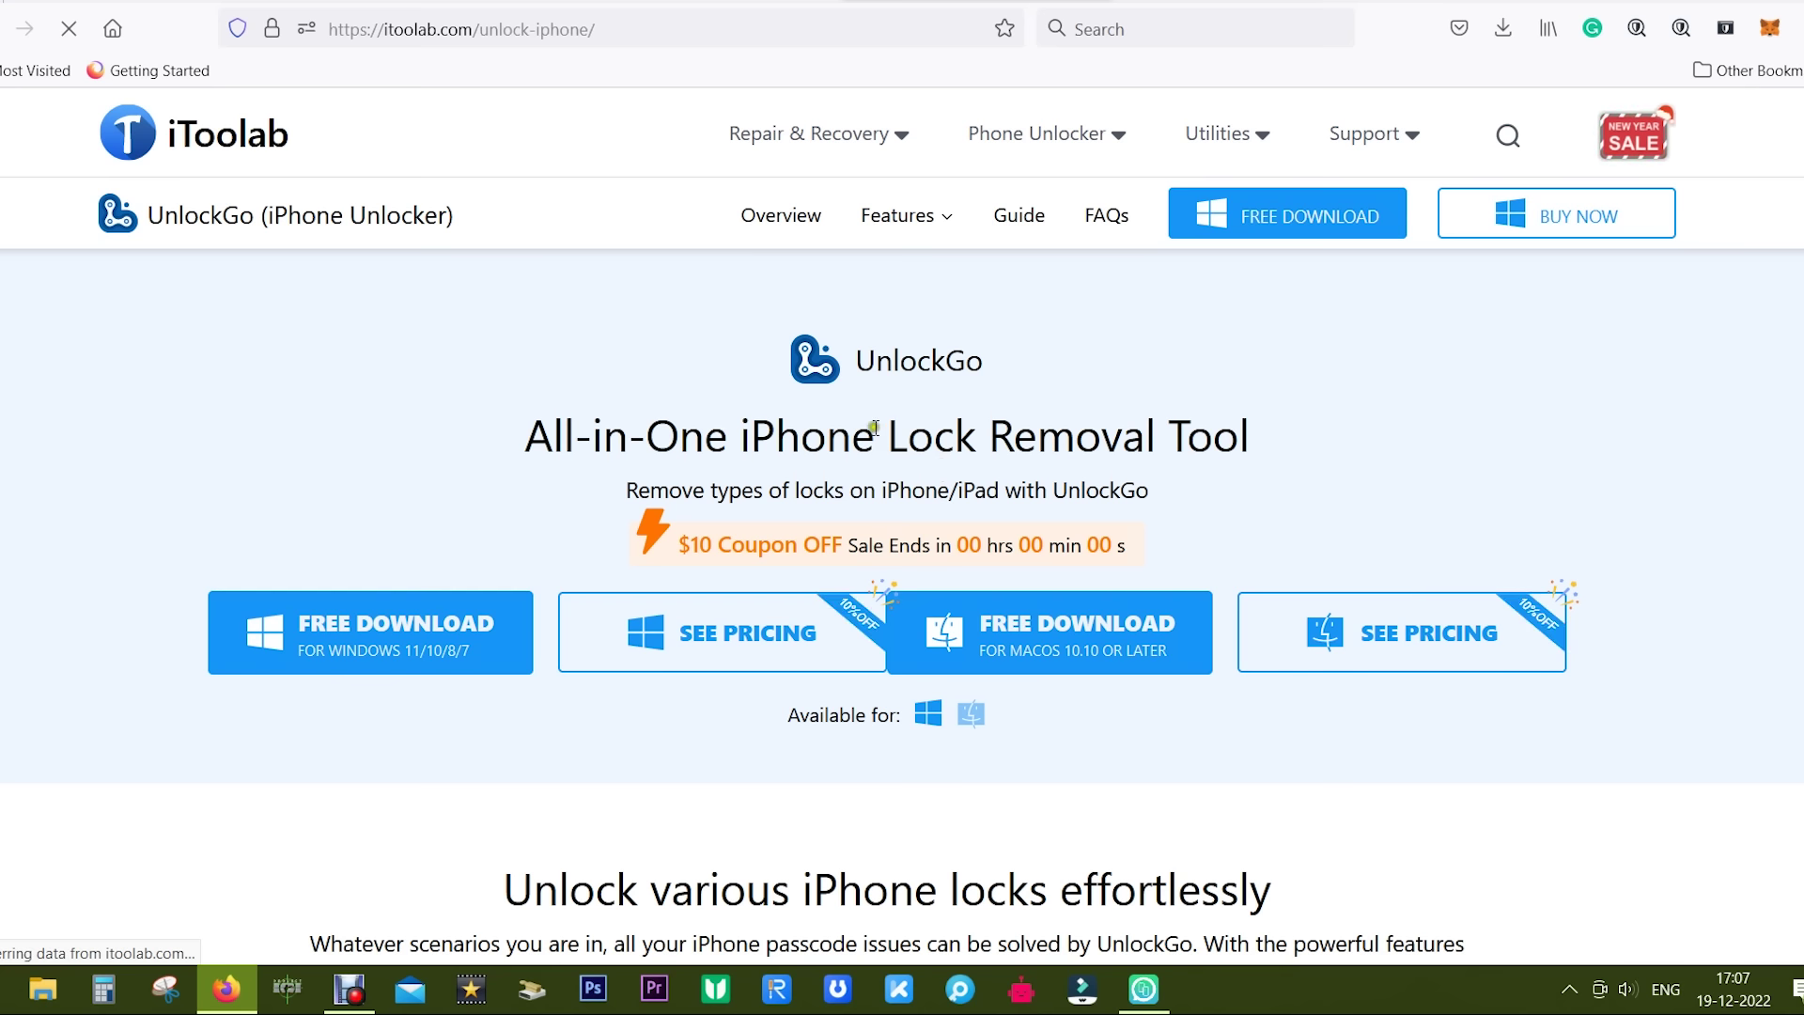
pyautogui.moveTo(855, 360); pyautogui.dragTo(994, 380)
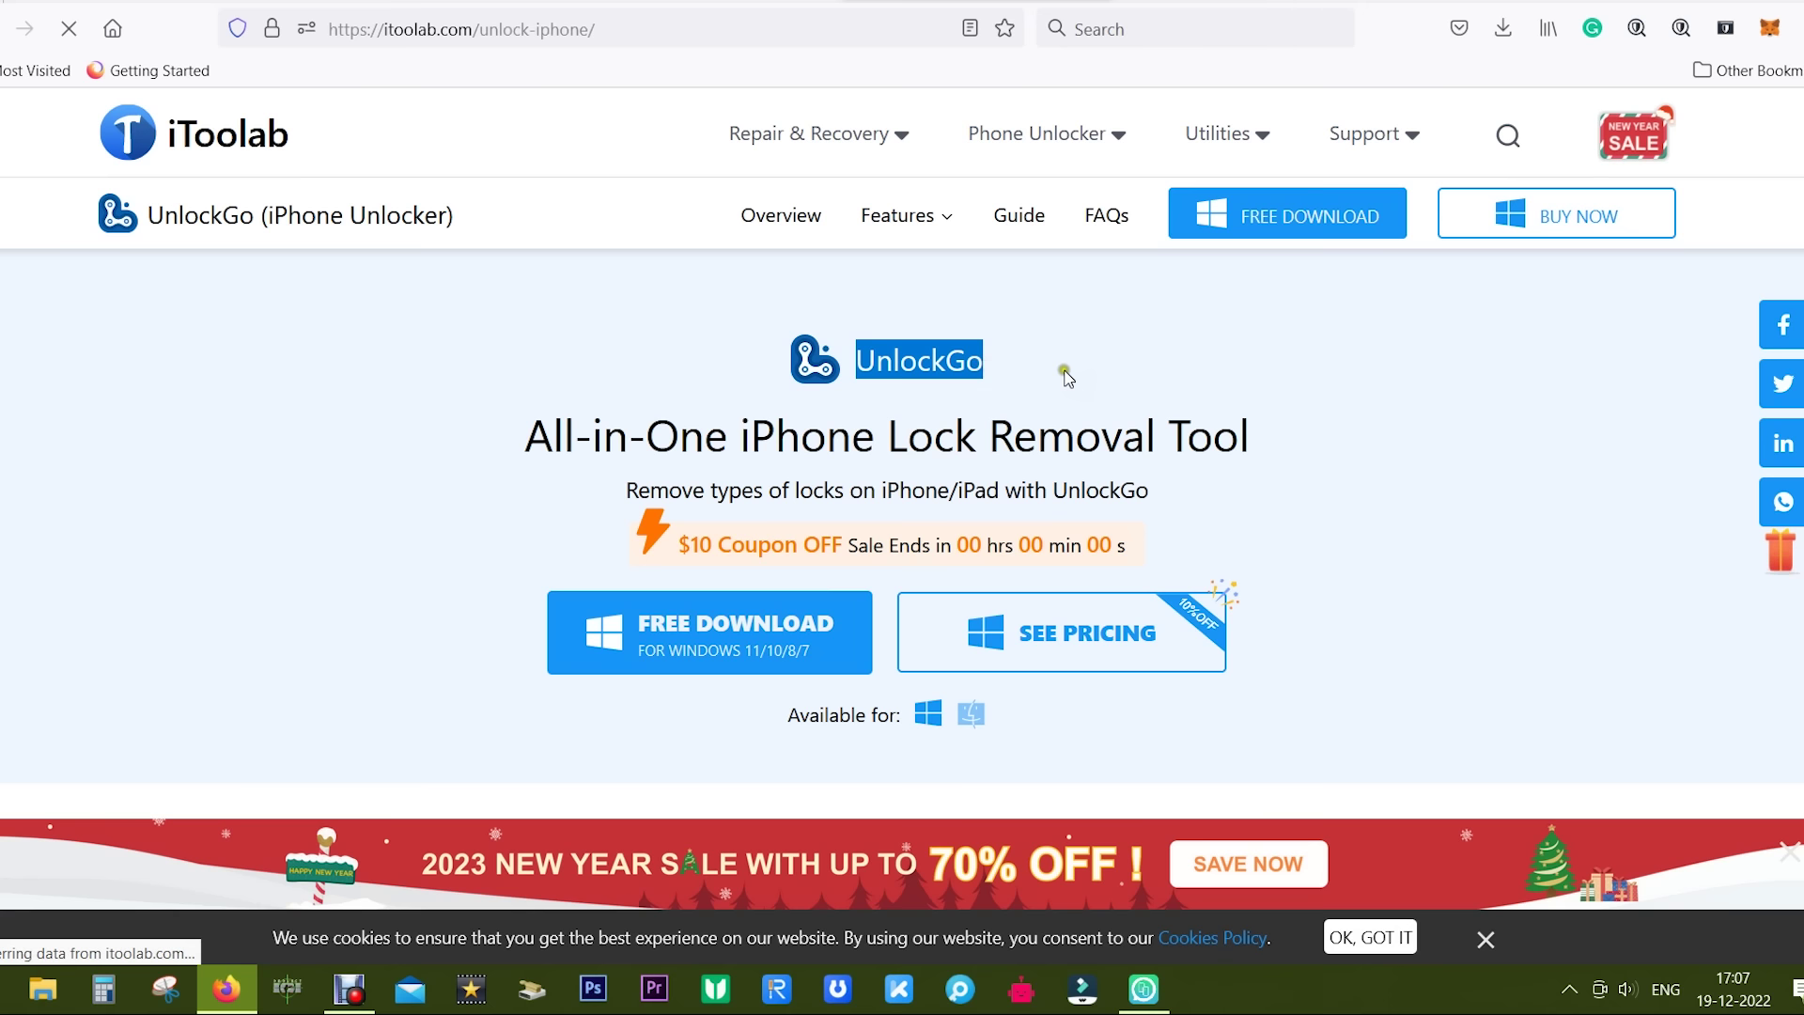
pyautogui.click(1088, 394)
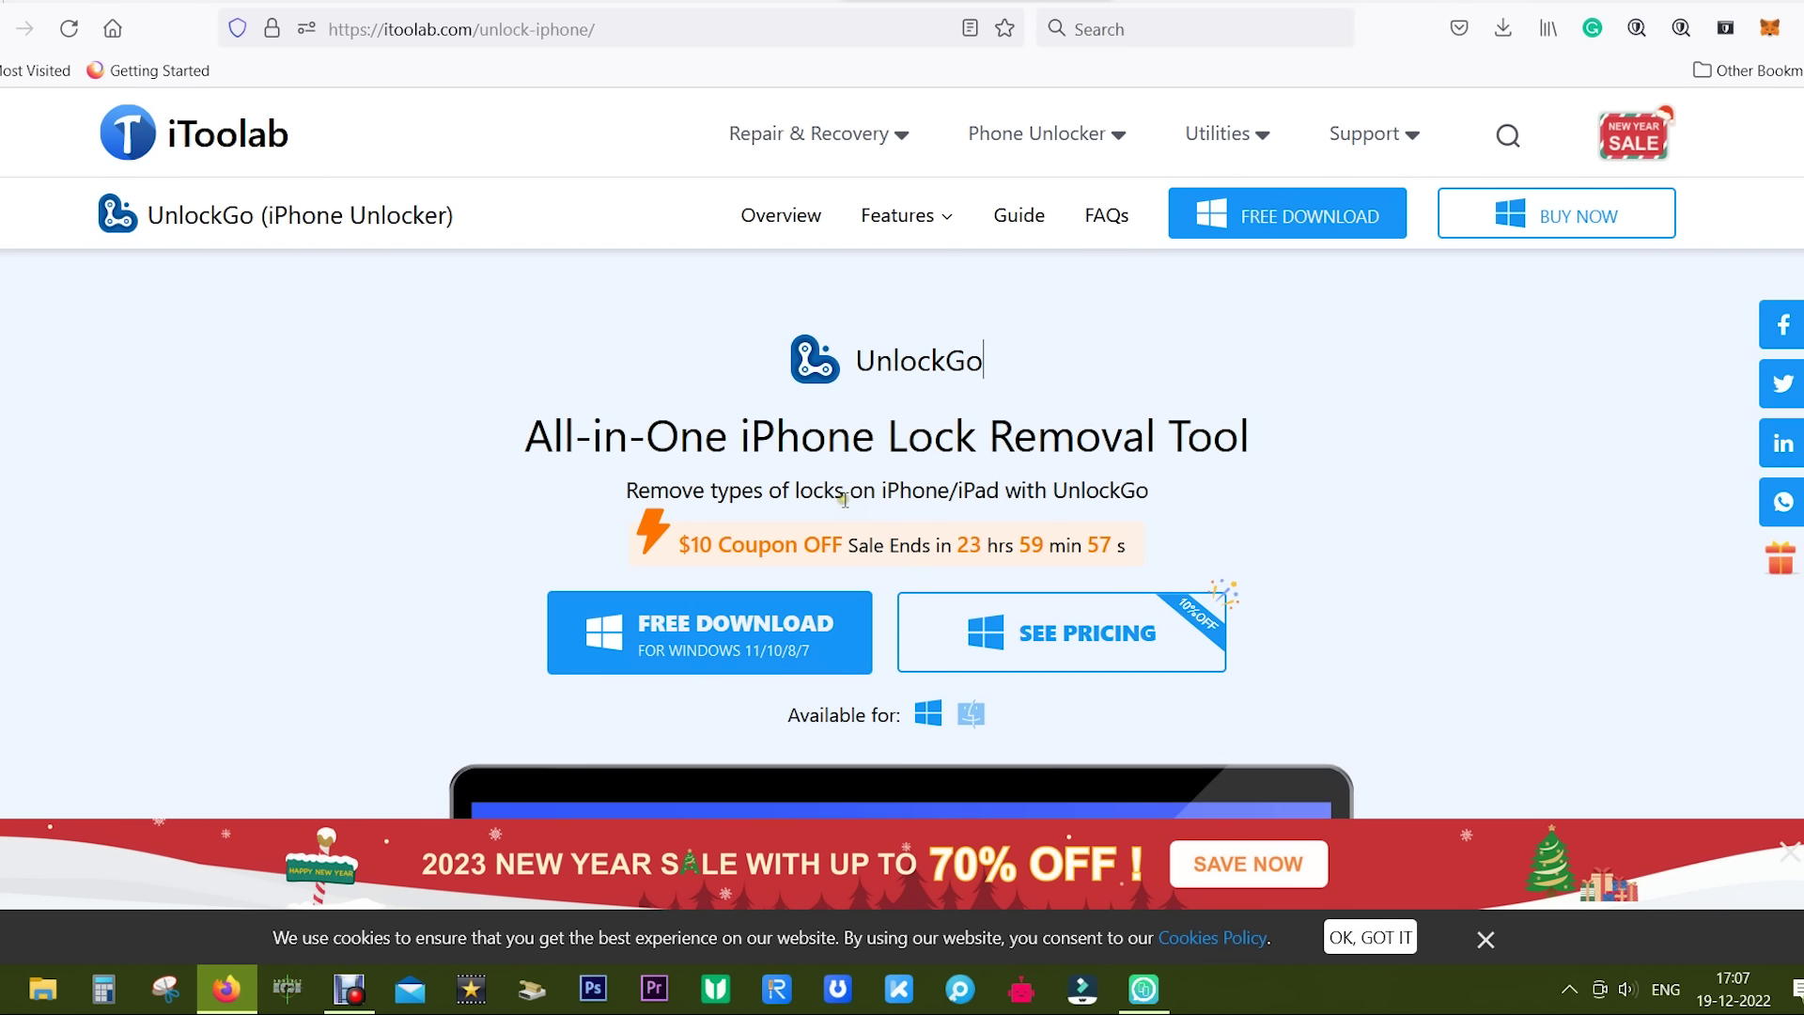
pyautogui.press('F5')
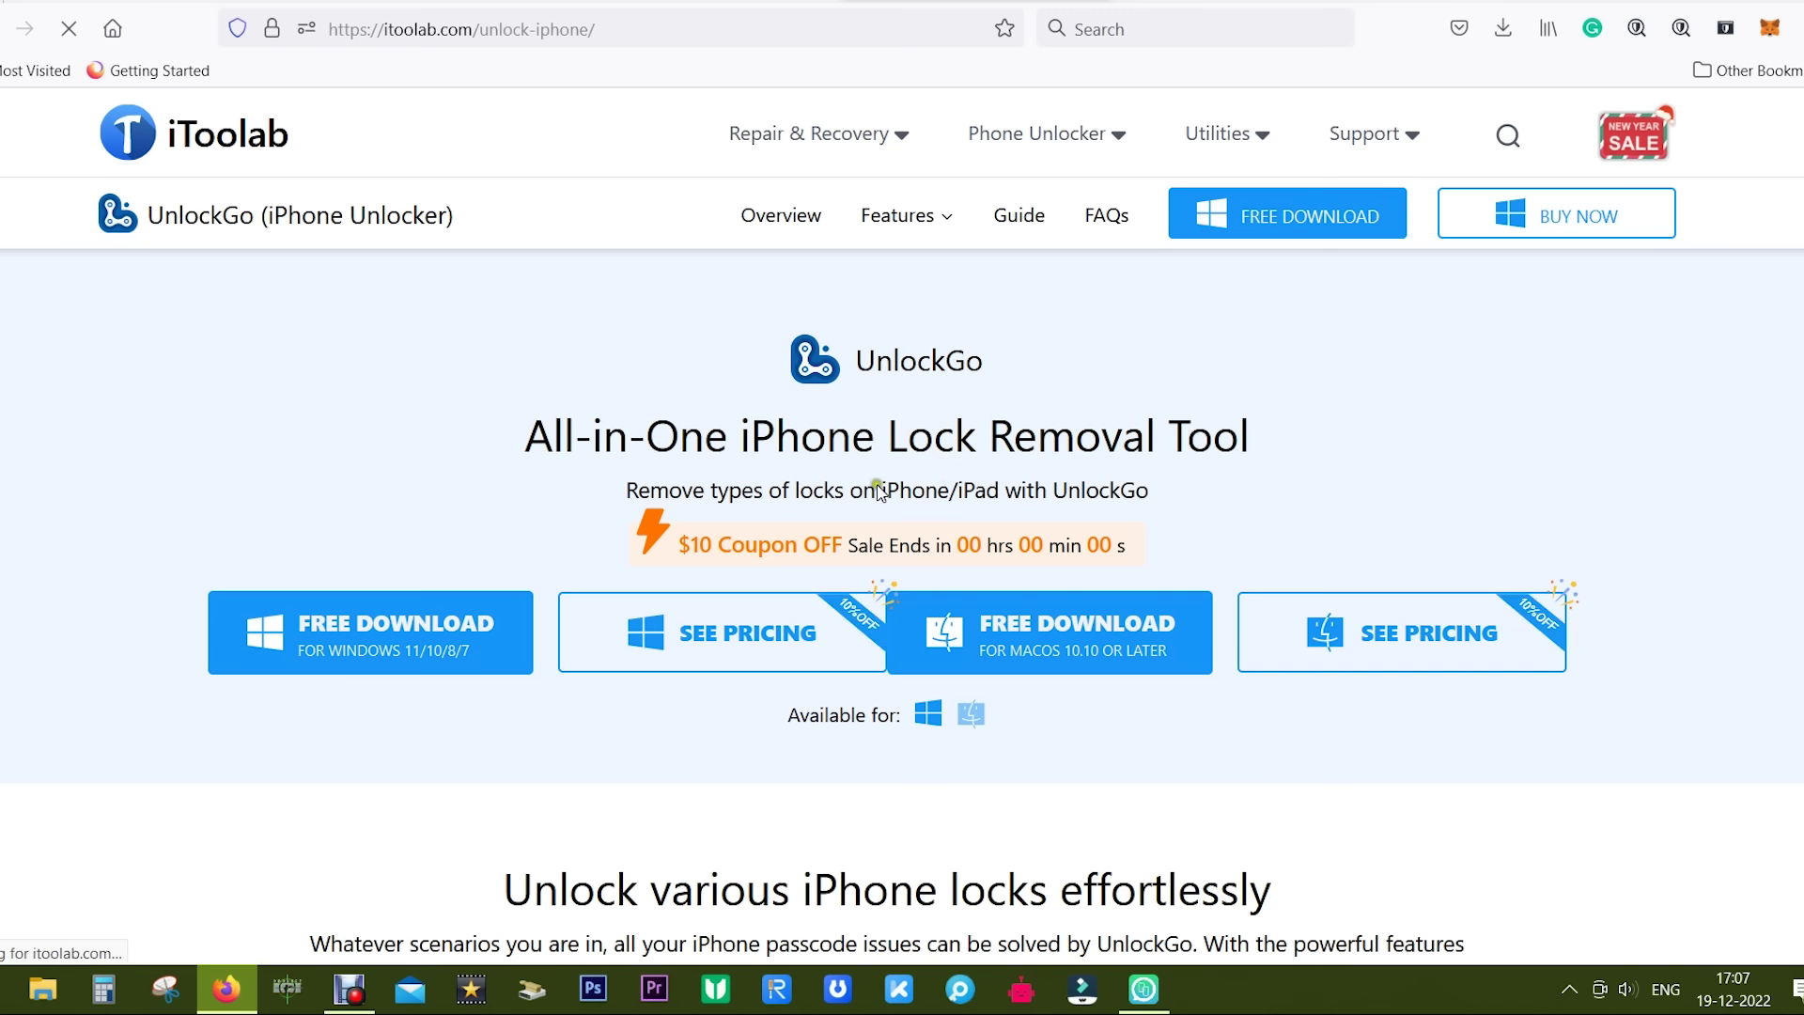
pyautogui.moveTo(855, 362); pyautogui.dragTo(1067, 376)
pyautogui.click(1065, 374)
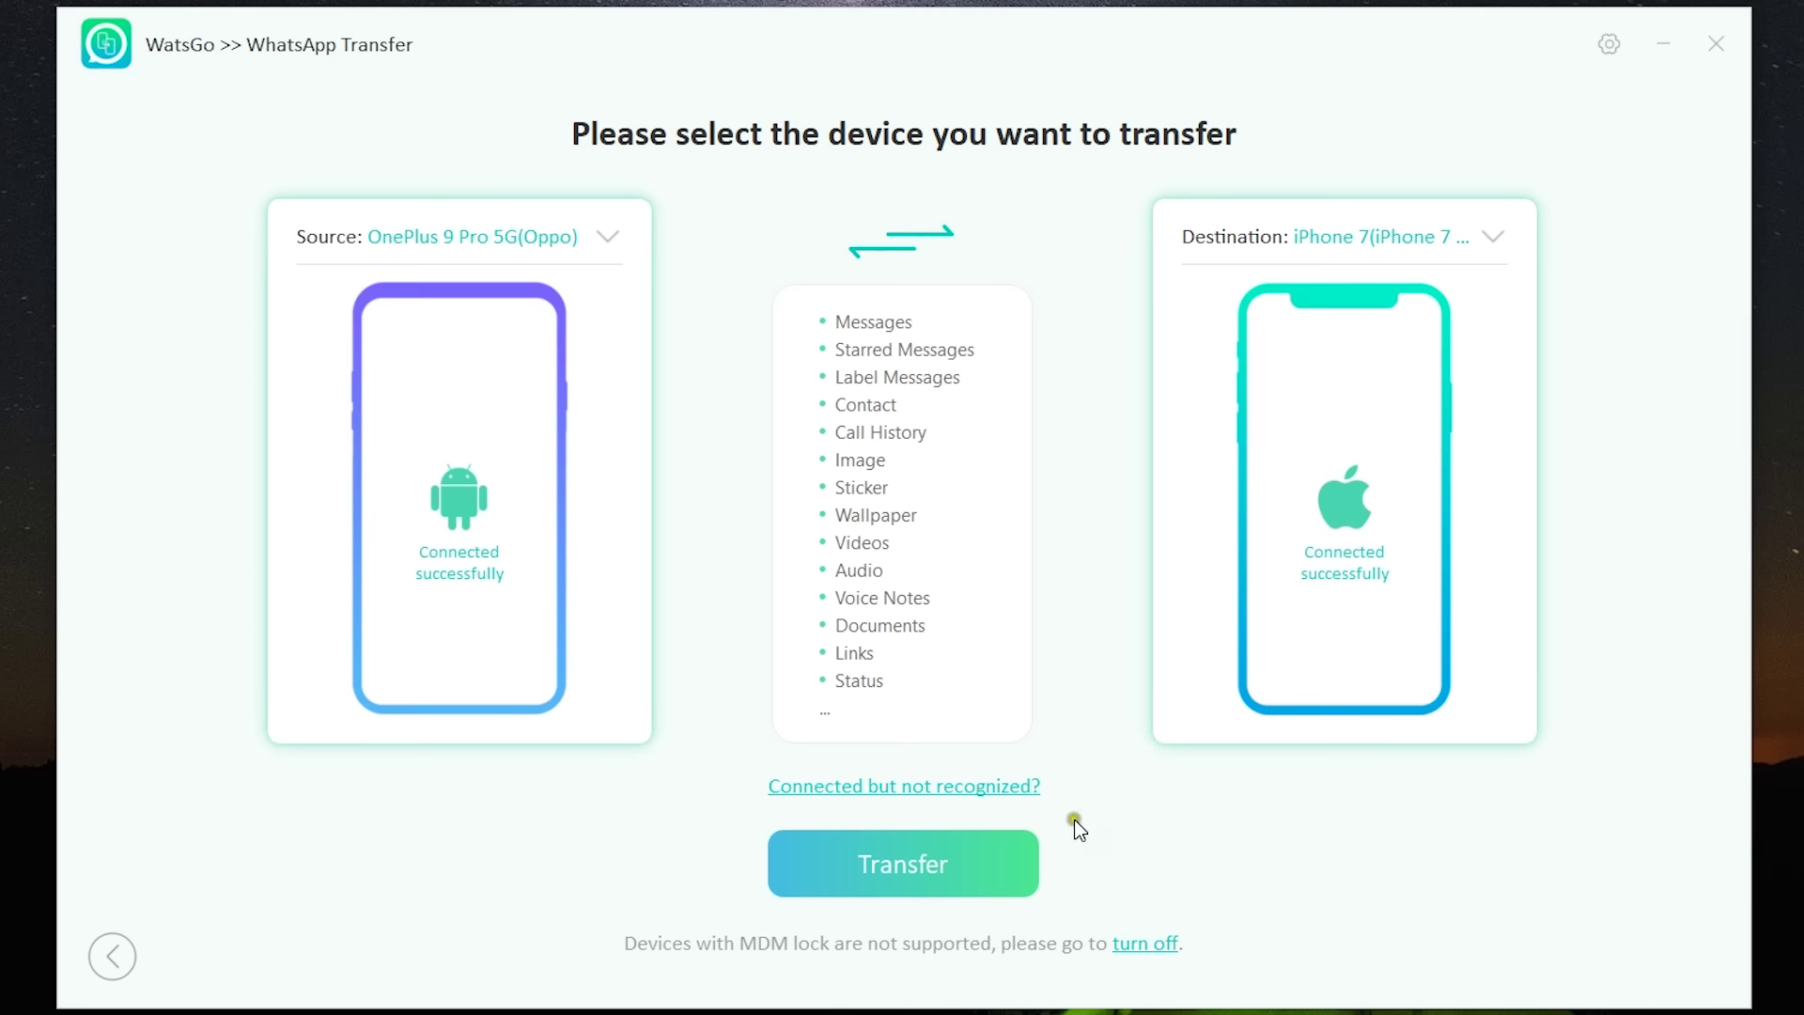
# Start the OnePlus-to-iPhone 7 WhatsApp transfer, bringing up the Find My iPhone instructions.
pyautogui.click(910, 866)
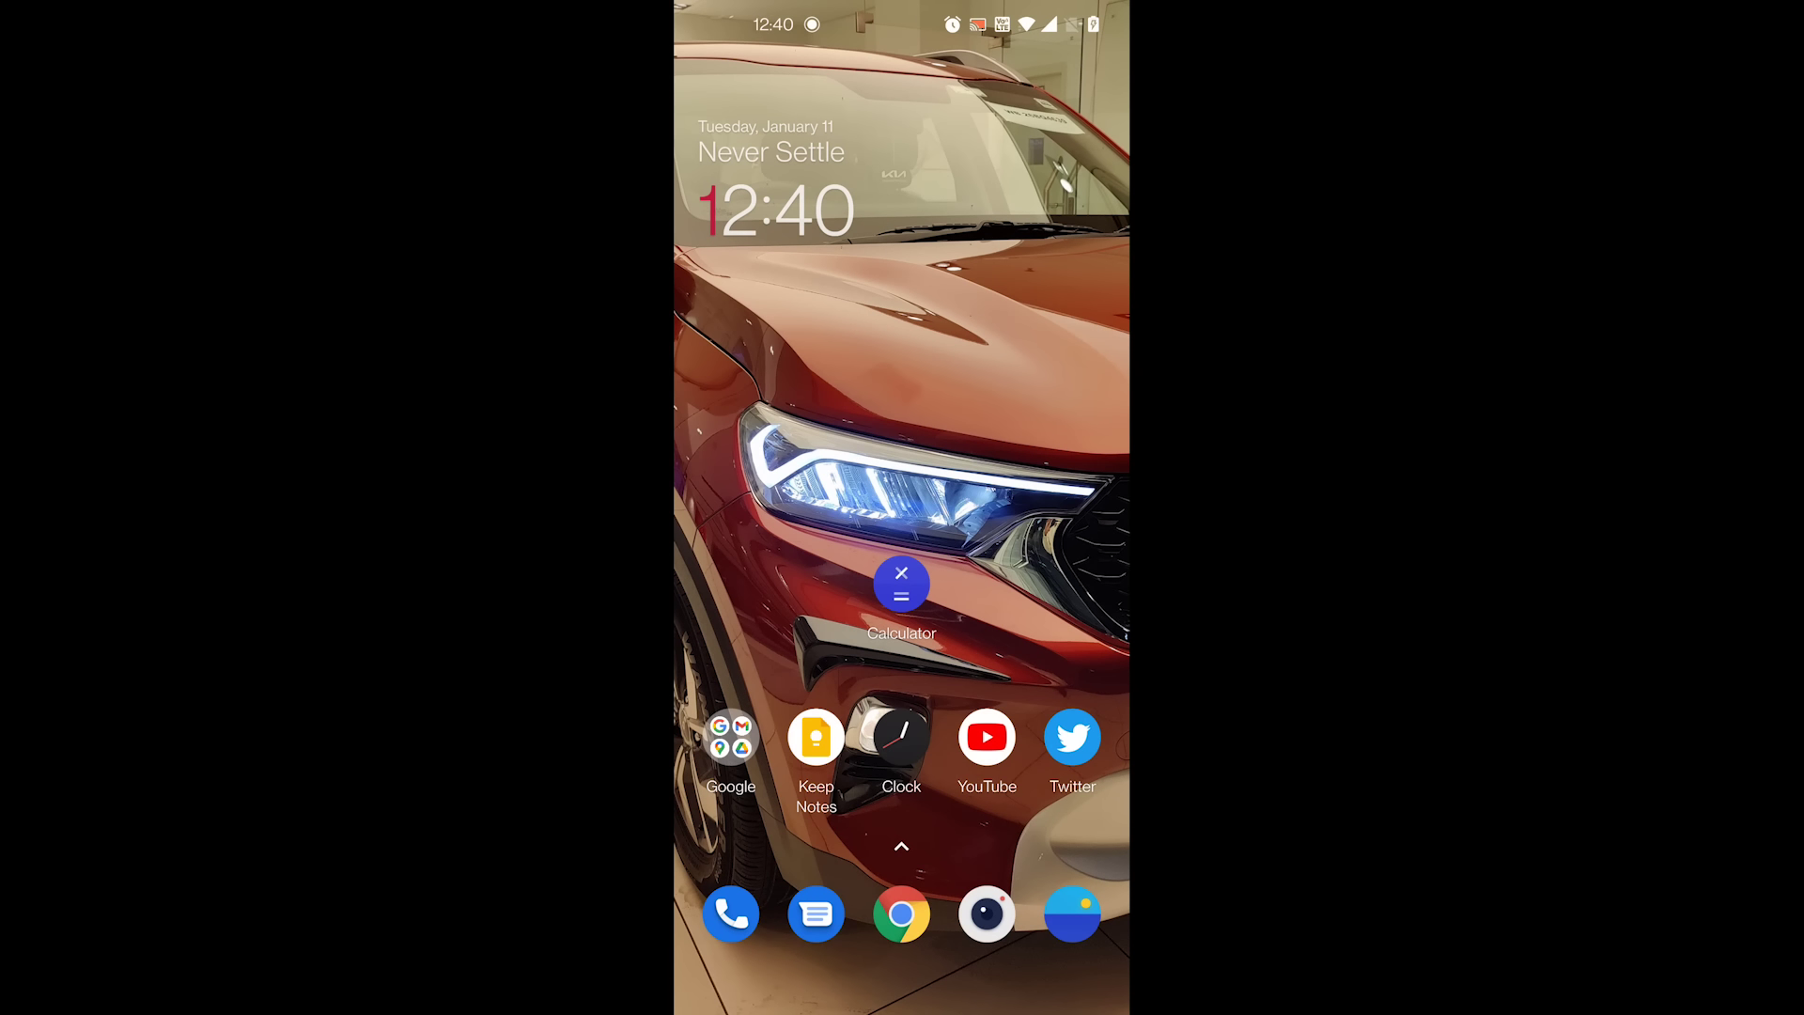
# On the OnePlus, open Settings and go to the About Phone page.
pyautogui.moveTo(901, 10); pyautogui.dragTo(901, 602)
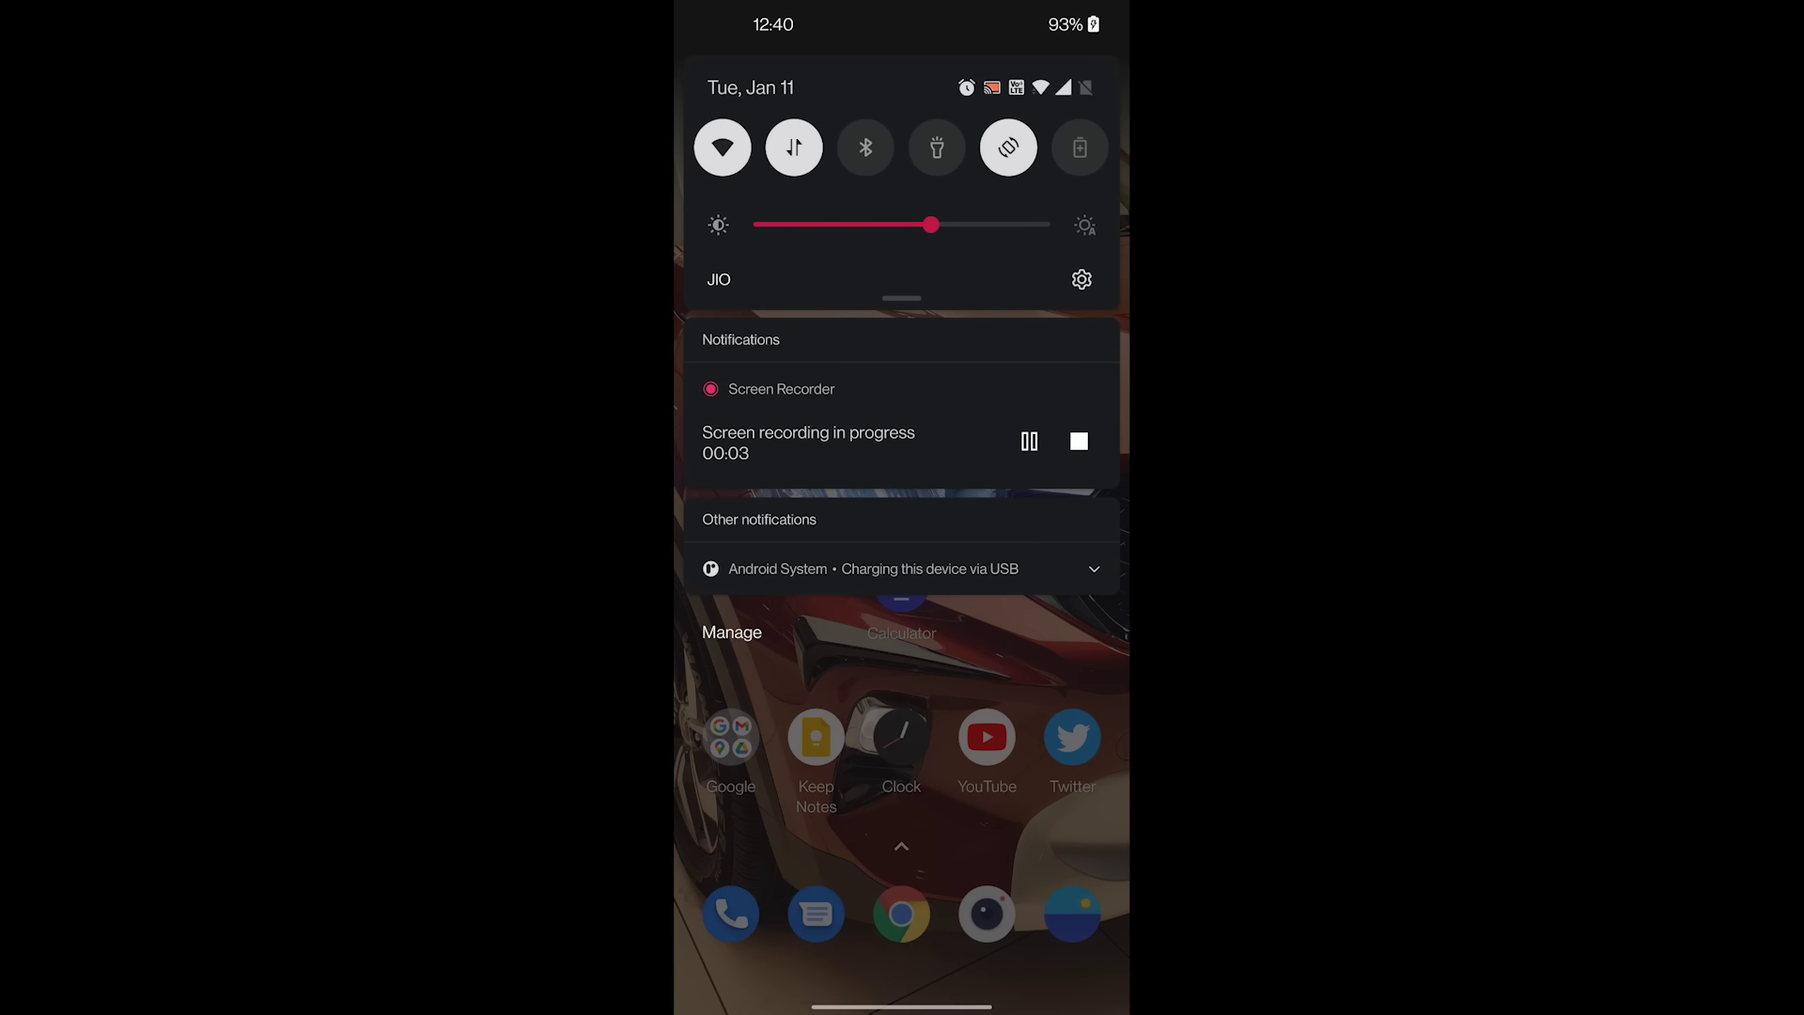
pyautogui.click(1082, 279)
pyautogui.scroll(-10, 902, 551)
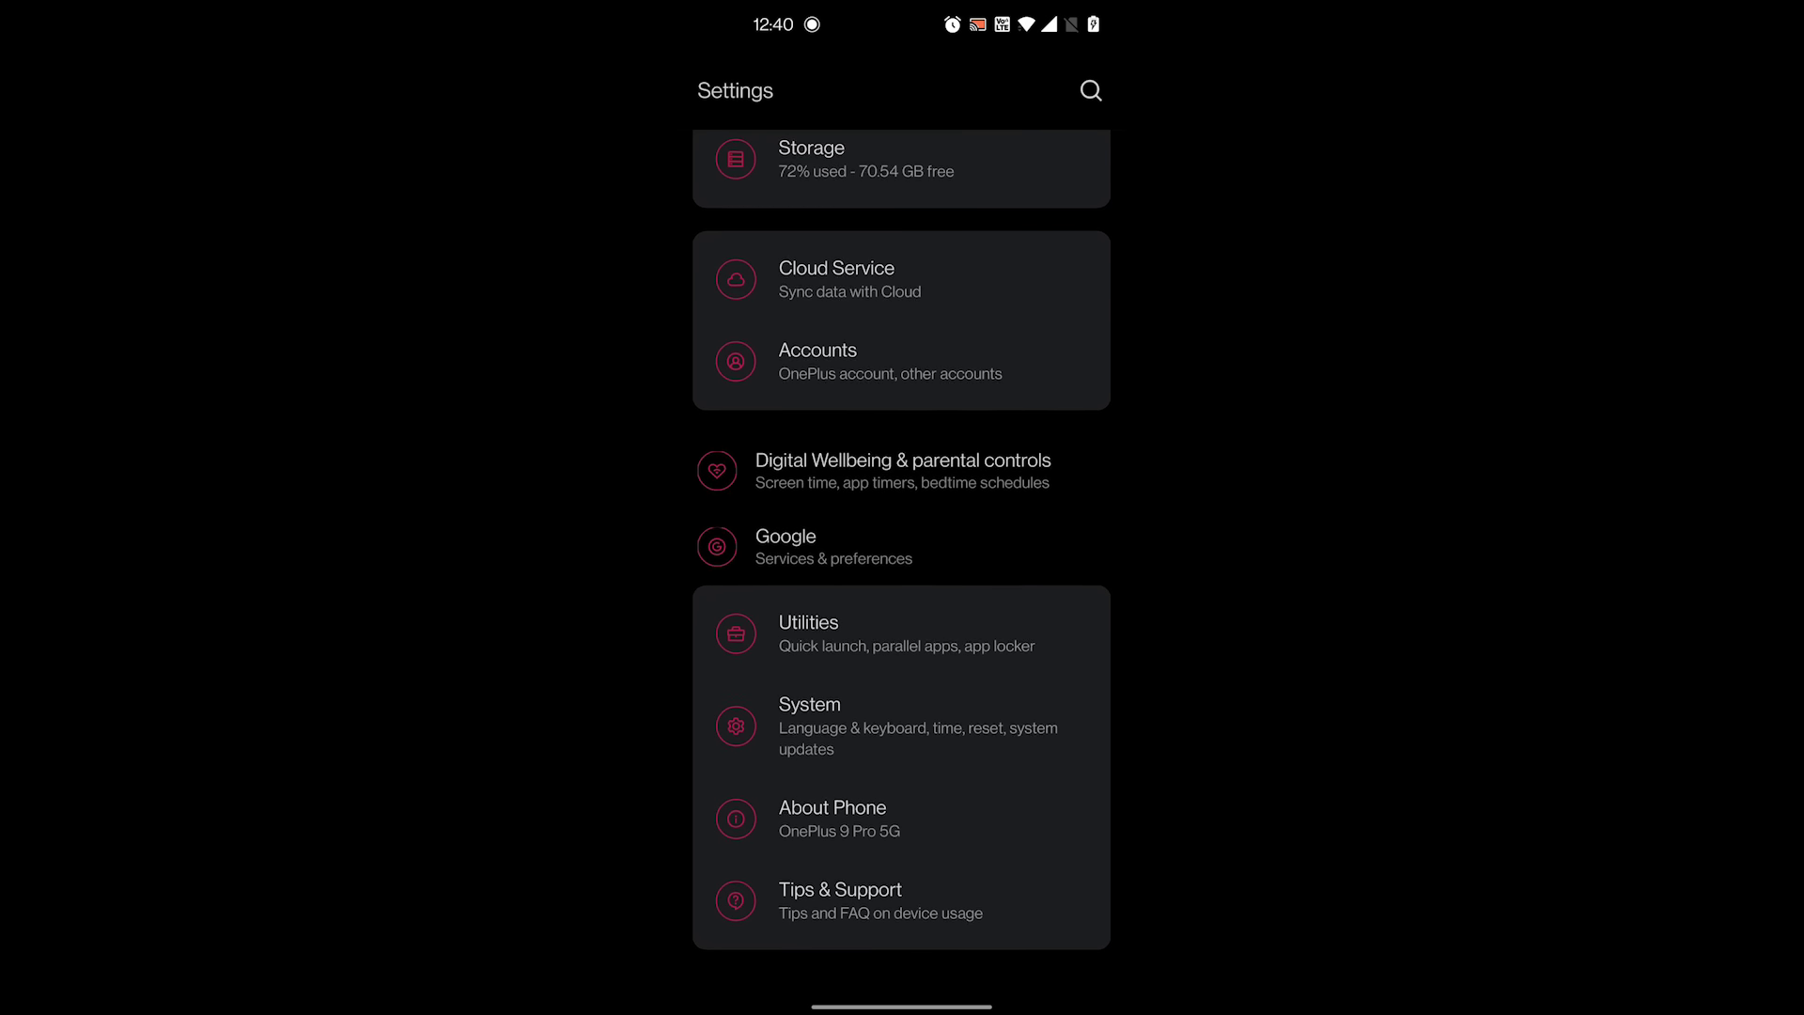
pyautogui.click(833, 819)
pyautogui.scroll(-3, 941, 608)
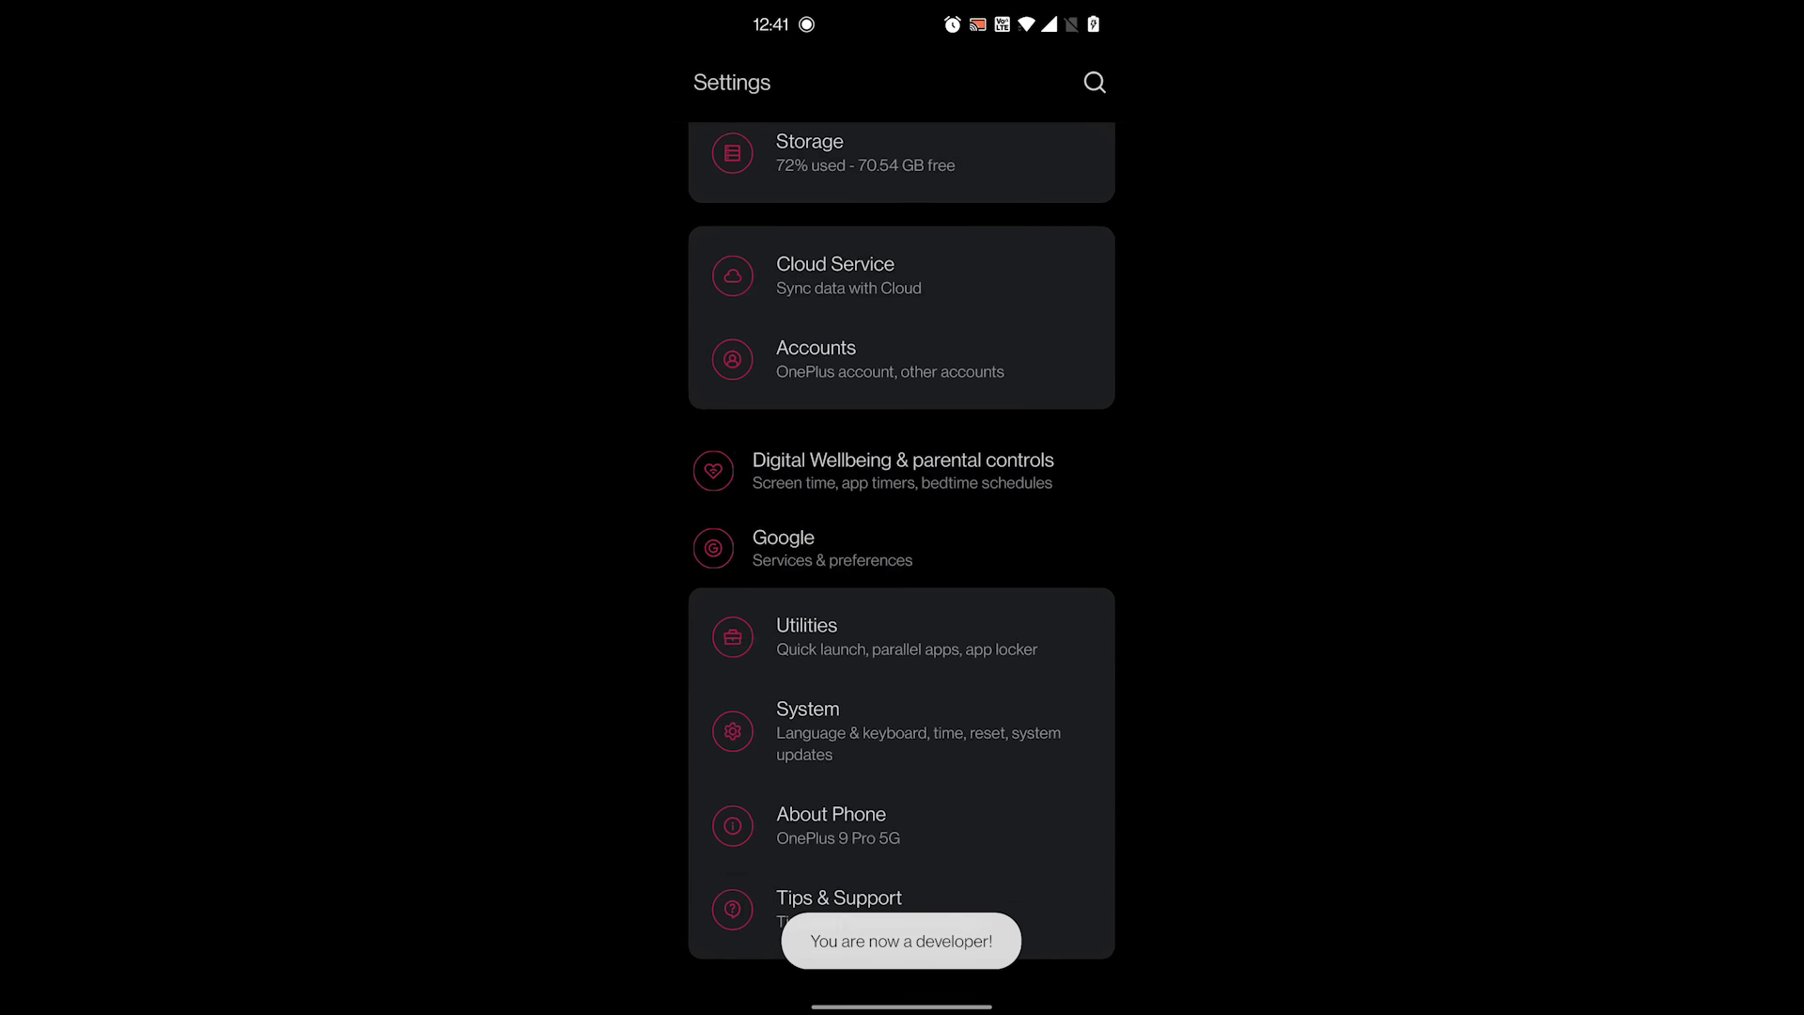
# In System > Developer Options, turn on USB debugging and confirm with OK.
pyautogui.click(909, 717)
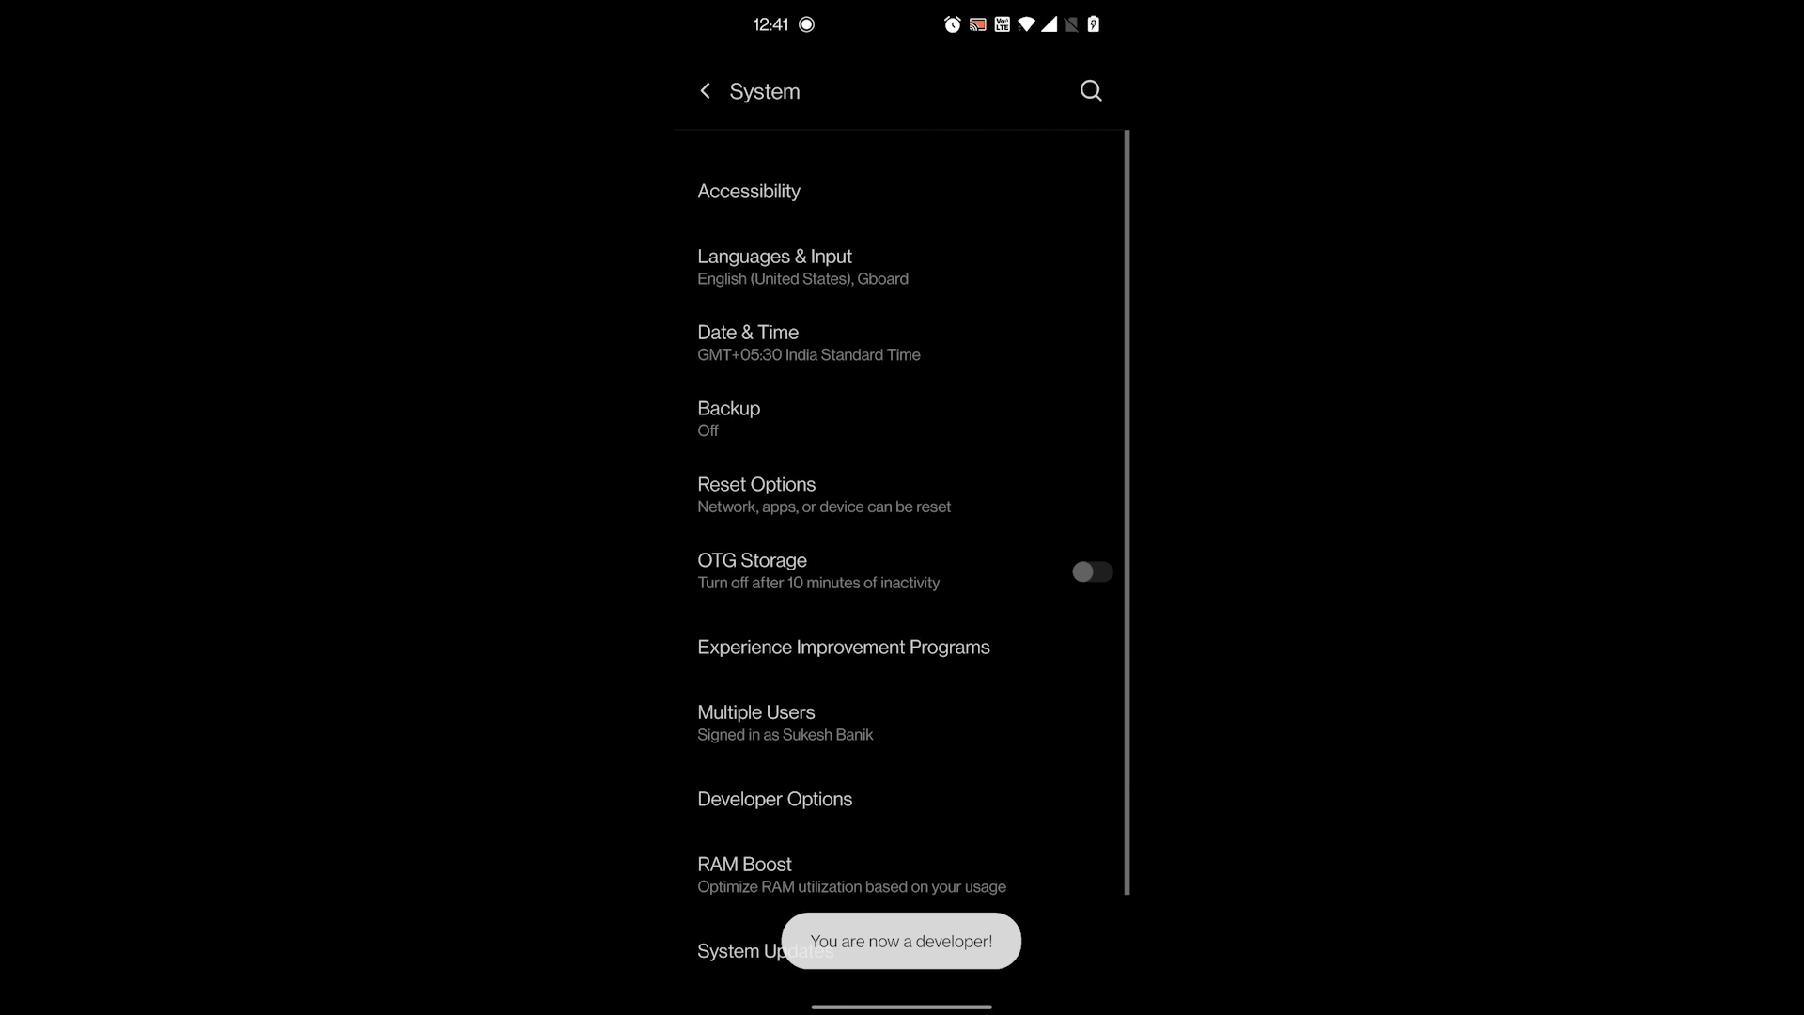
pyautogui.click(893, 798)
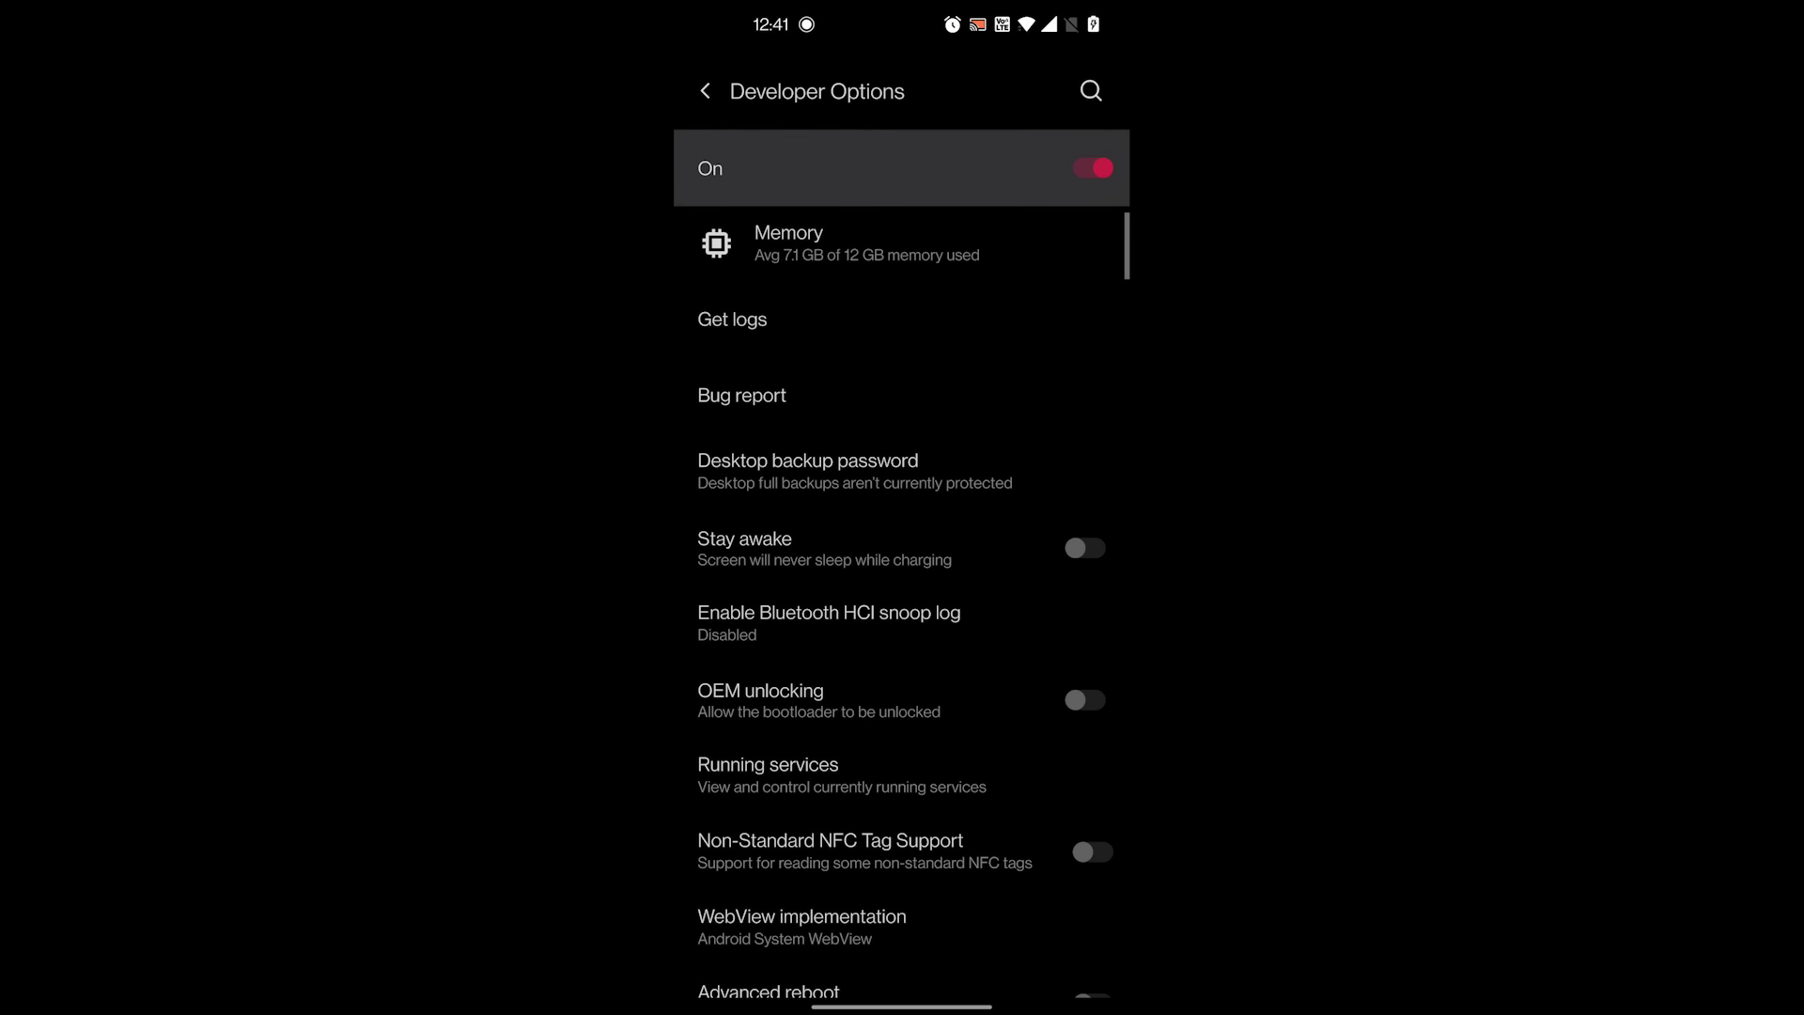
pyautogui.moveTo(978, 669); pyautogui.dragTo(1027, 451)
pyautogui.moveTo(951, 733); pyautogui.dragTo(1020, 394)
pyautogui.moveTo(987, 601); pyautogui.dragTo(1022, 400)
pyautogui.click(1093, 498)
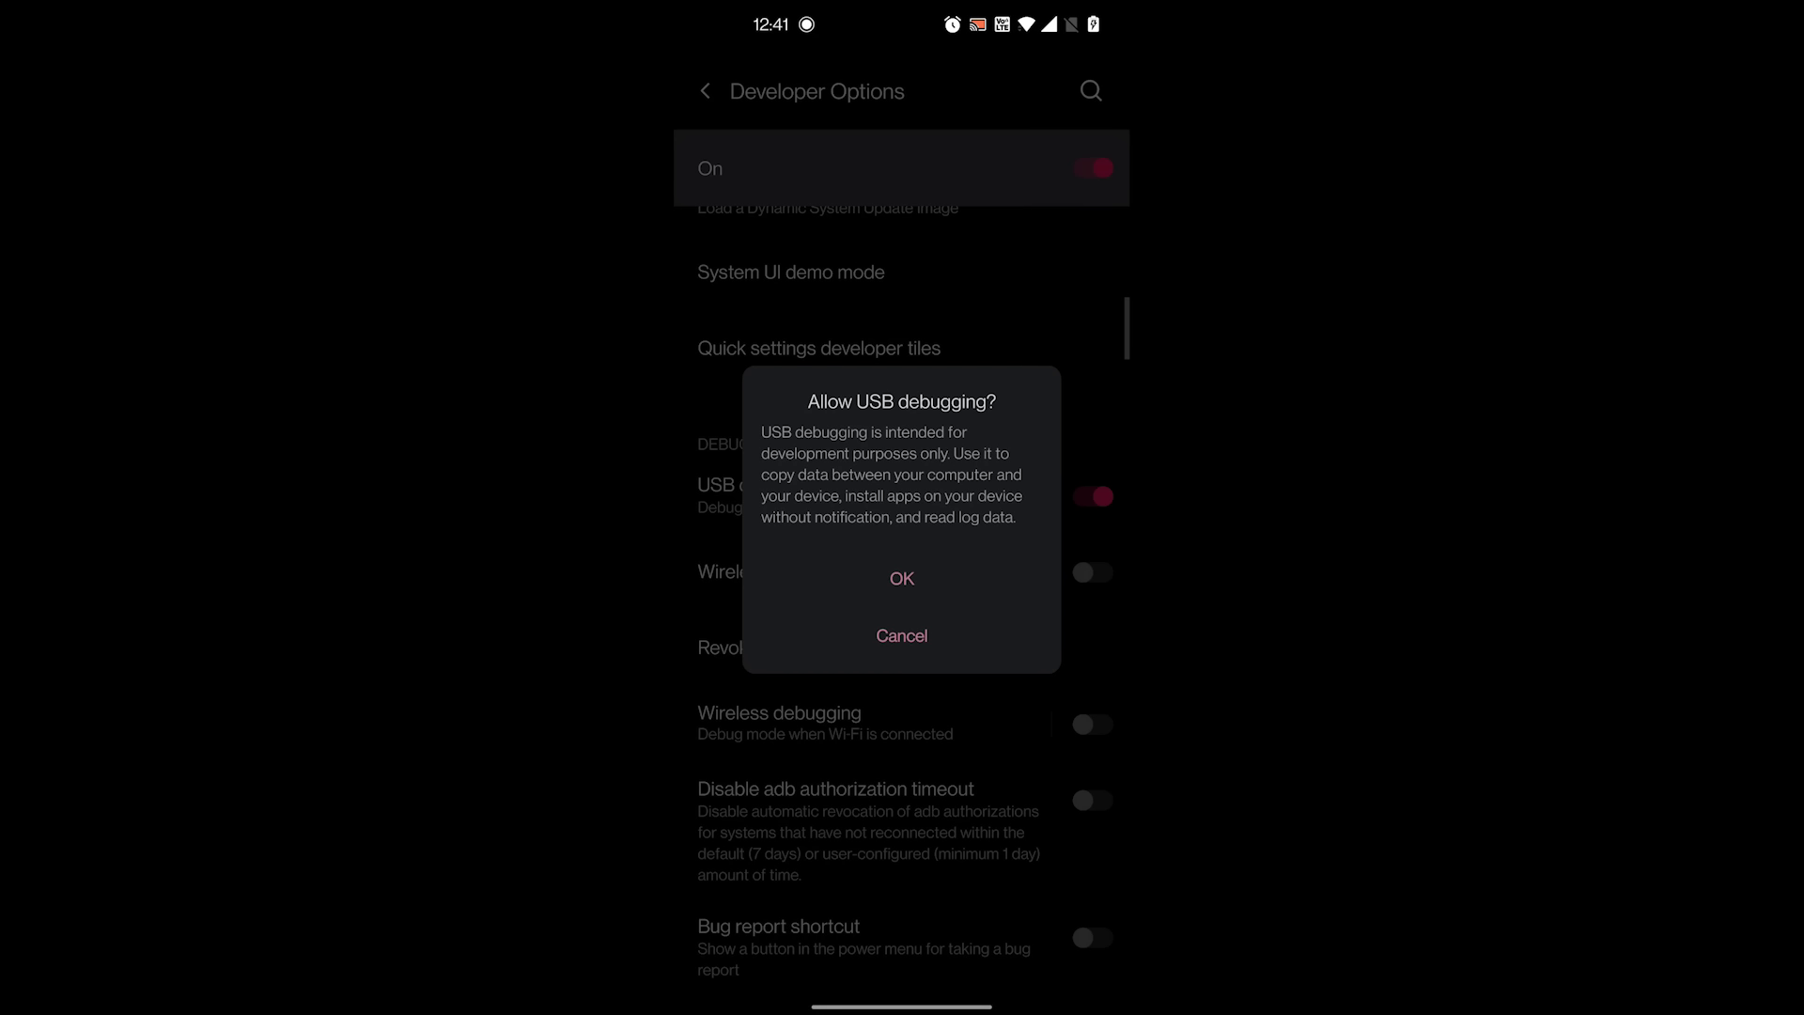
pyautogui.click(901, 578)
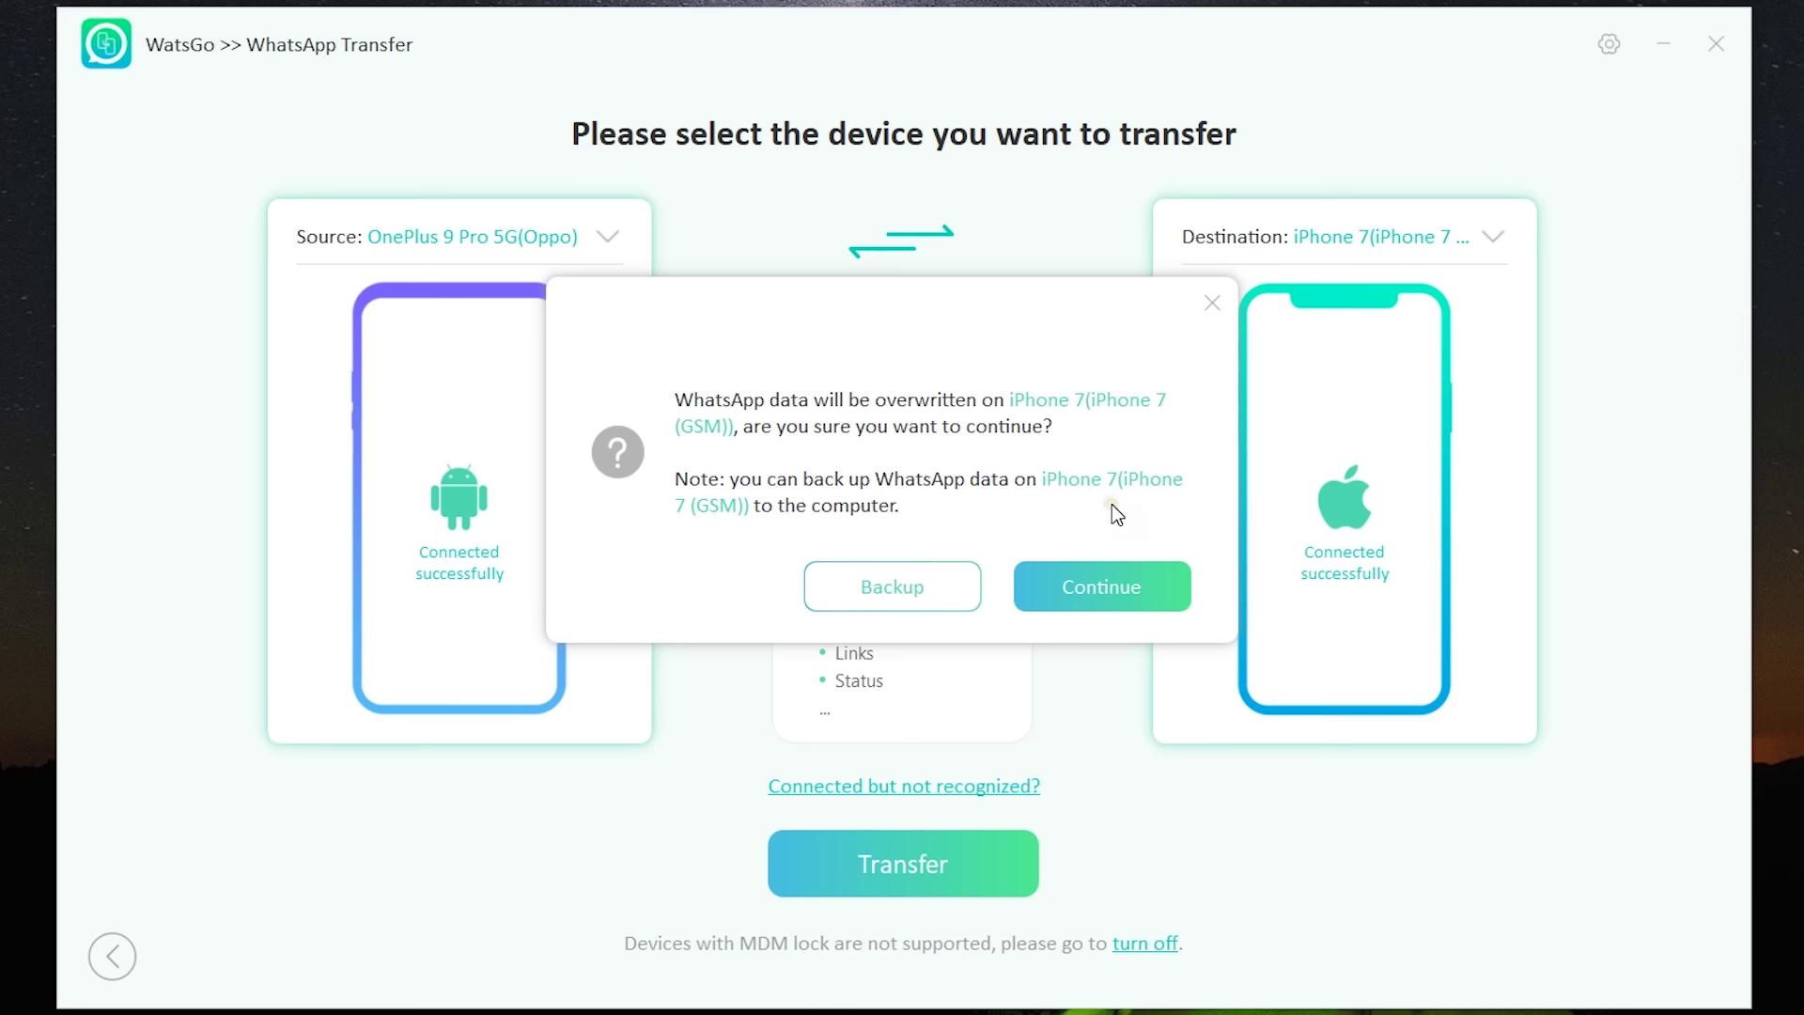
# Dismiss the overwrite warning and open WhatsApp Backup from the home screen.
pyautogui.click(1211, 302)
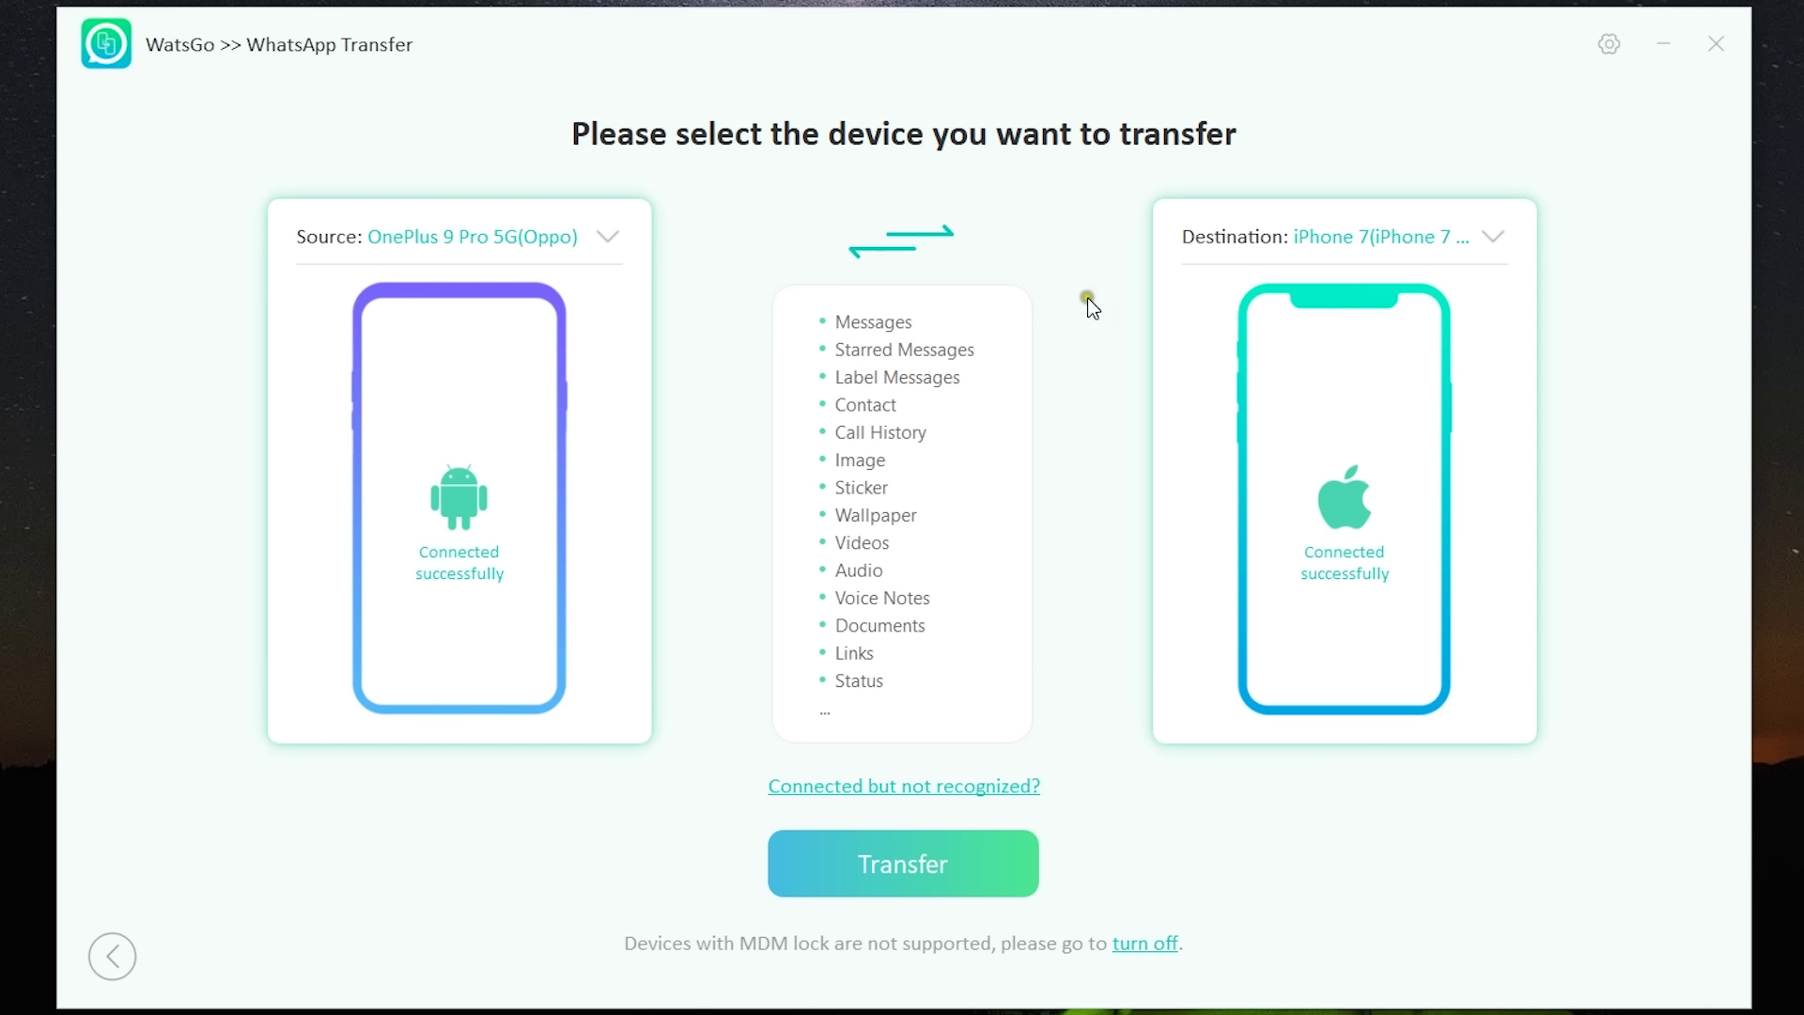
pyautogui.click(111, 966)
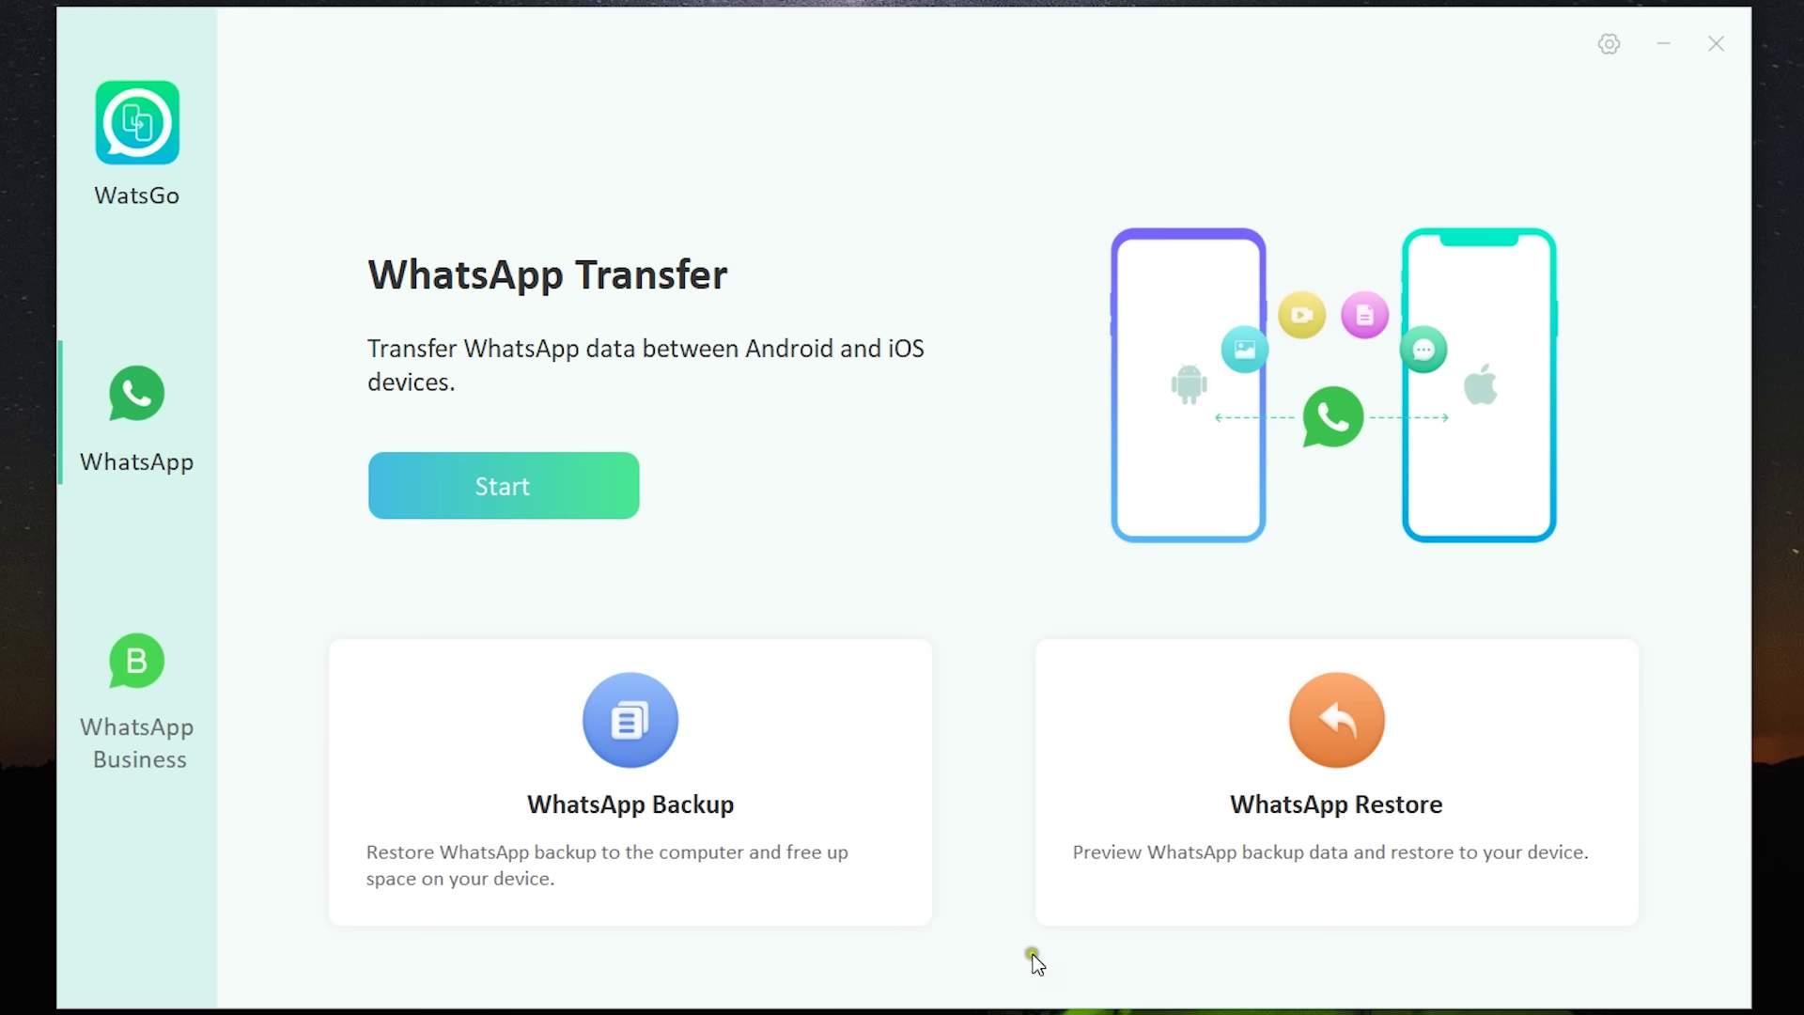
pyautogui.click(679, 805)
# Try iPhone 7, then OnePlus 9 Pro 5G as backup device, and return home.
pyautogui.click(924, 406)
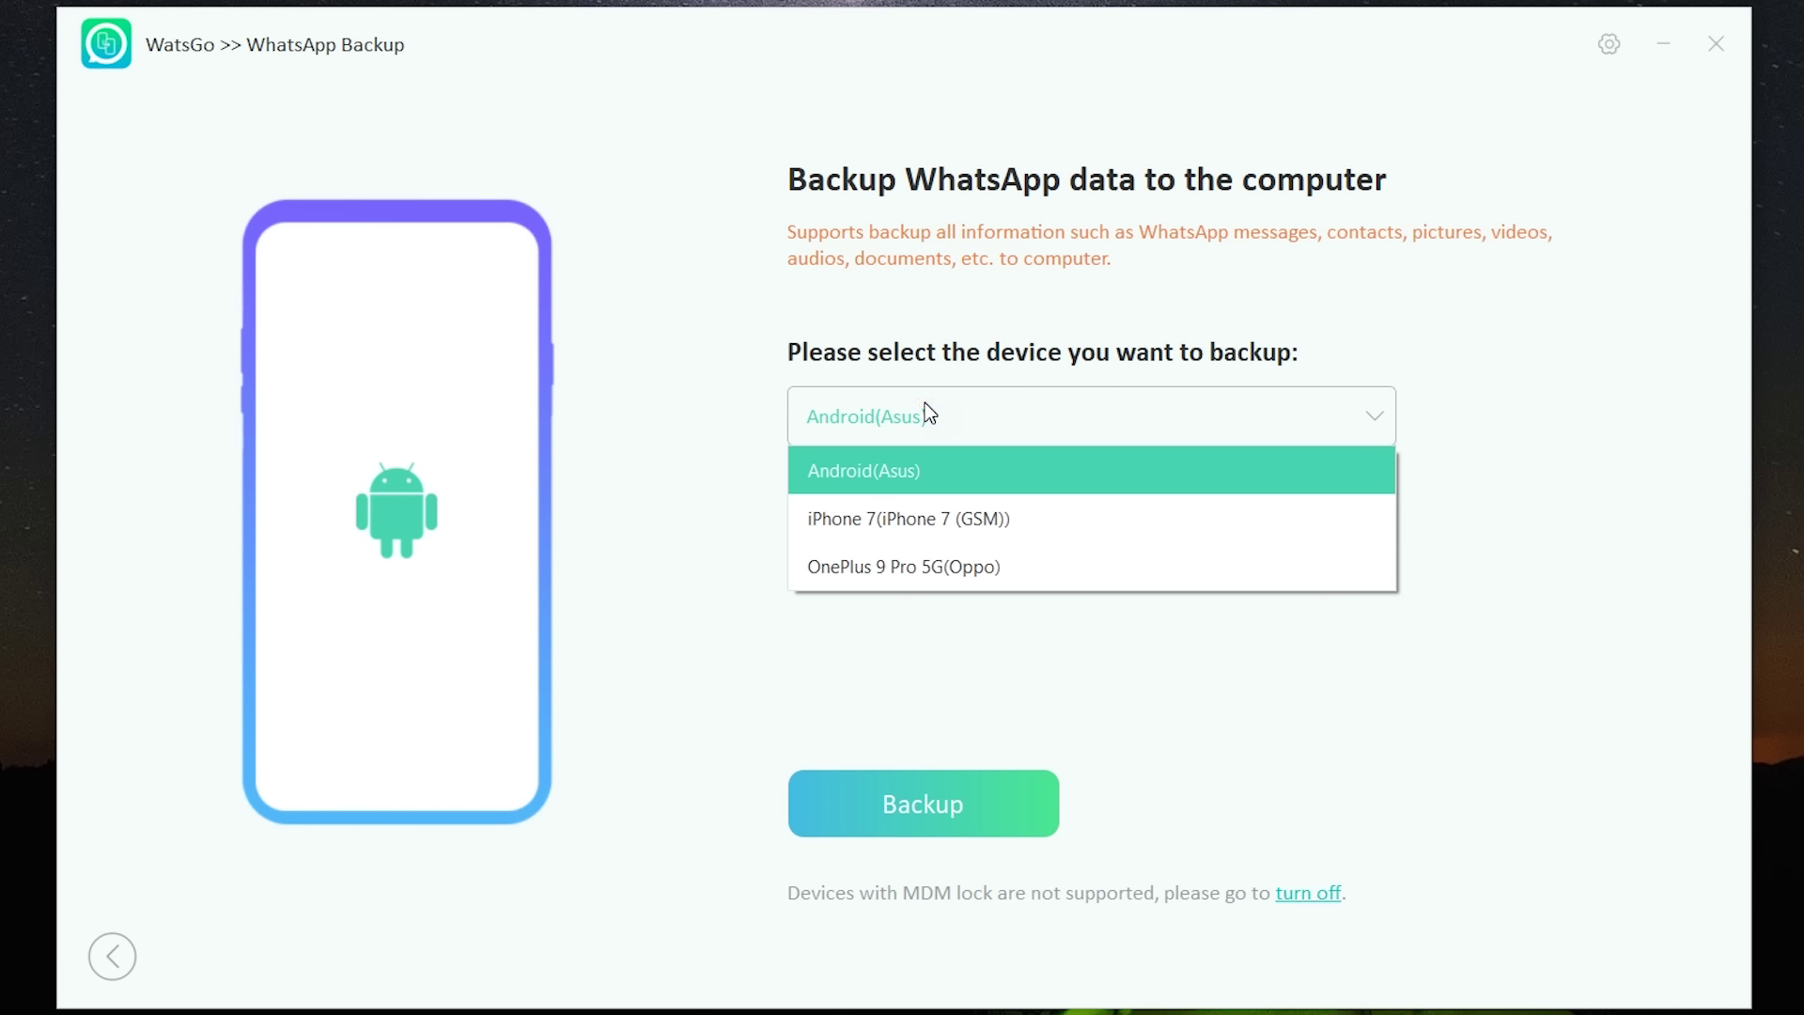
pyautogui.click(910, 522)
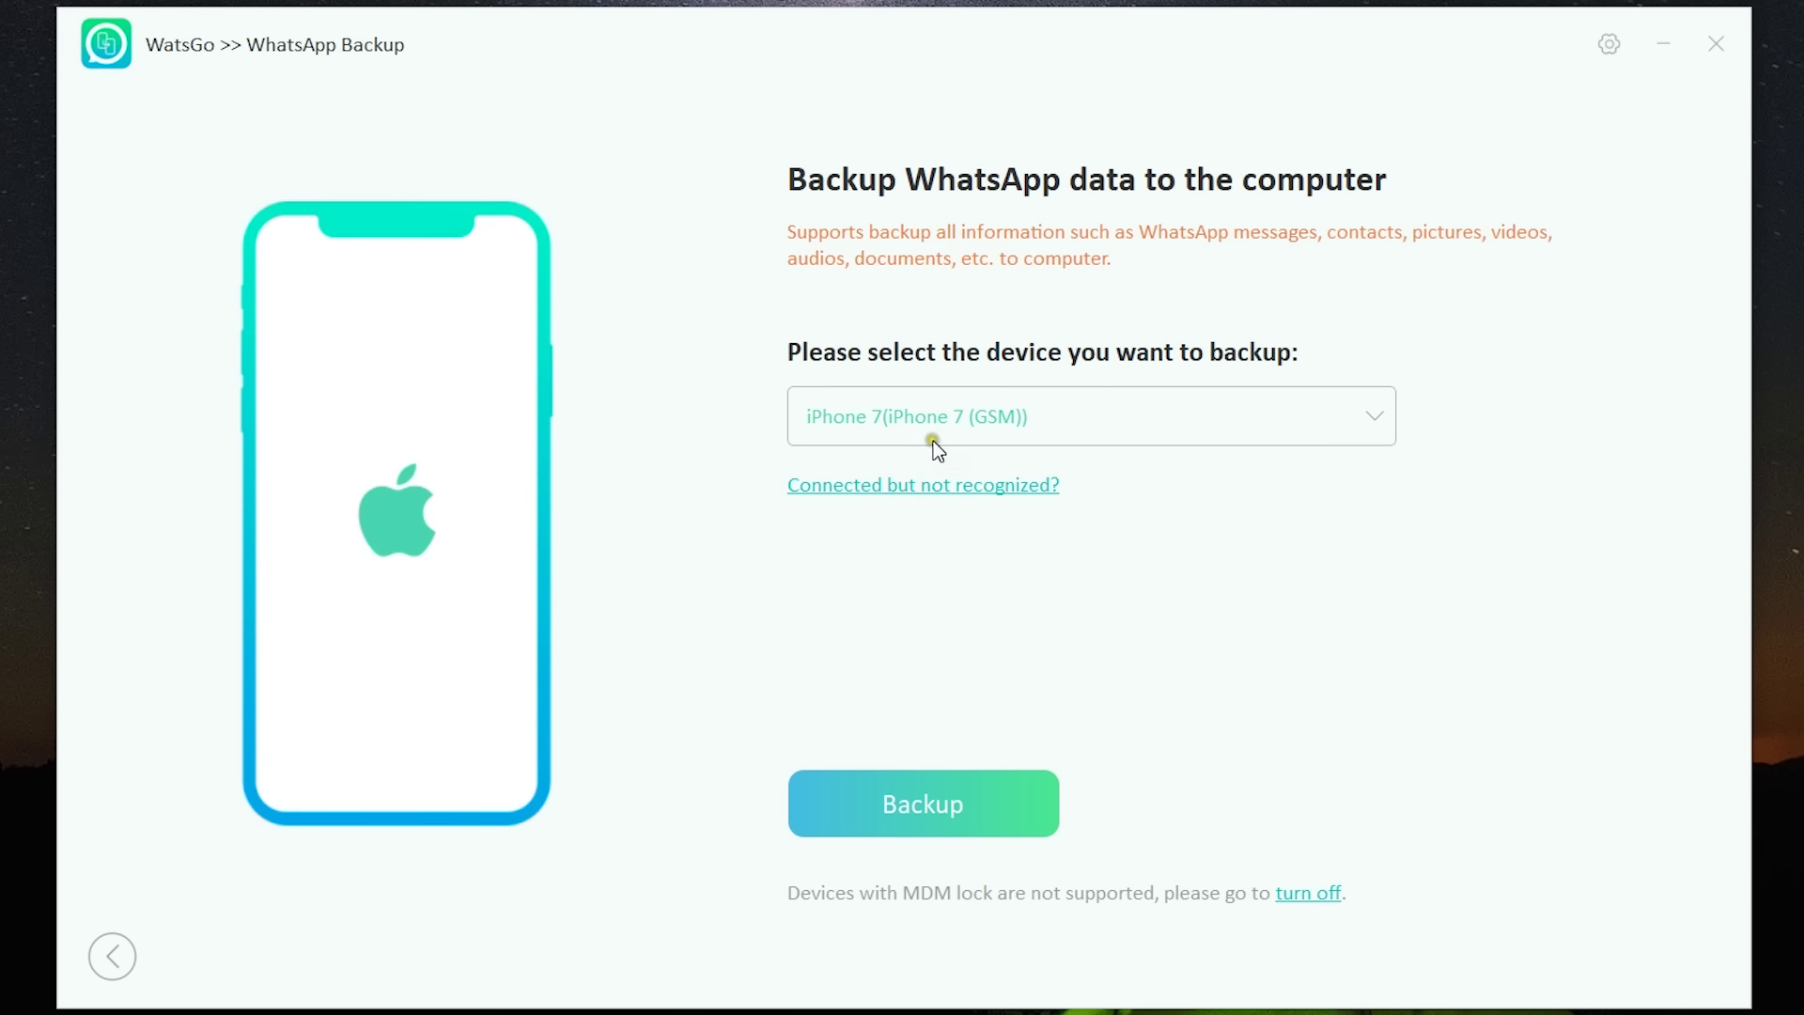
pyautogui.click(929, 410)
pyautogui.click(917, 562)
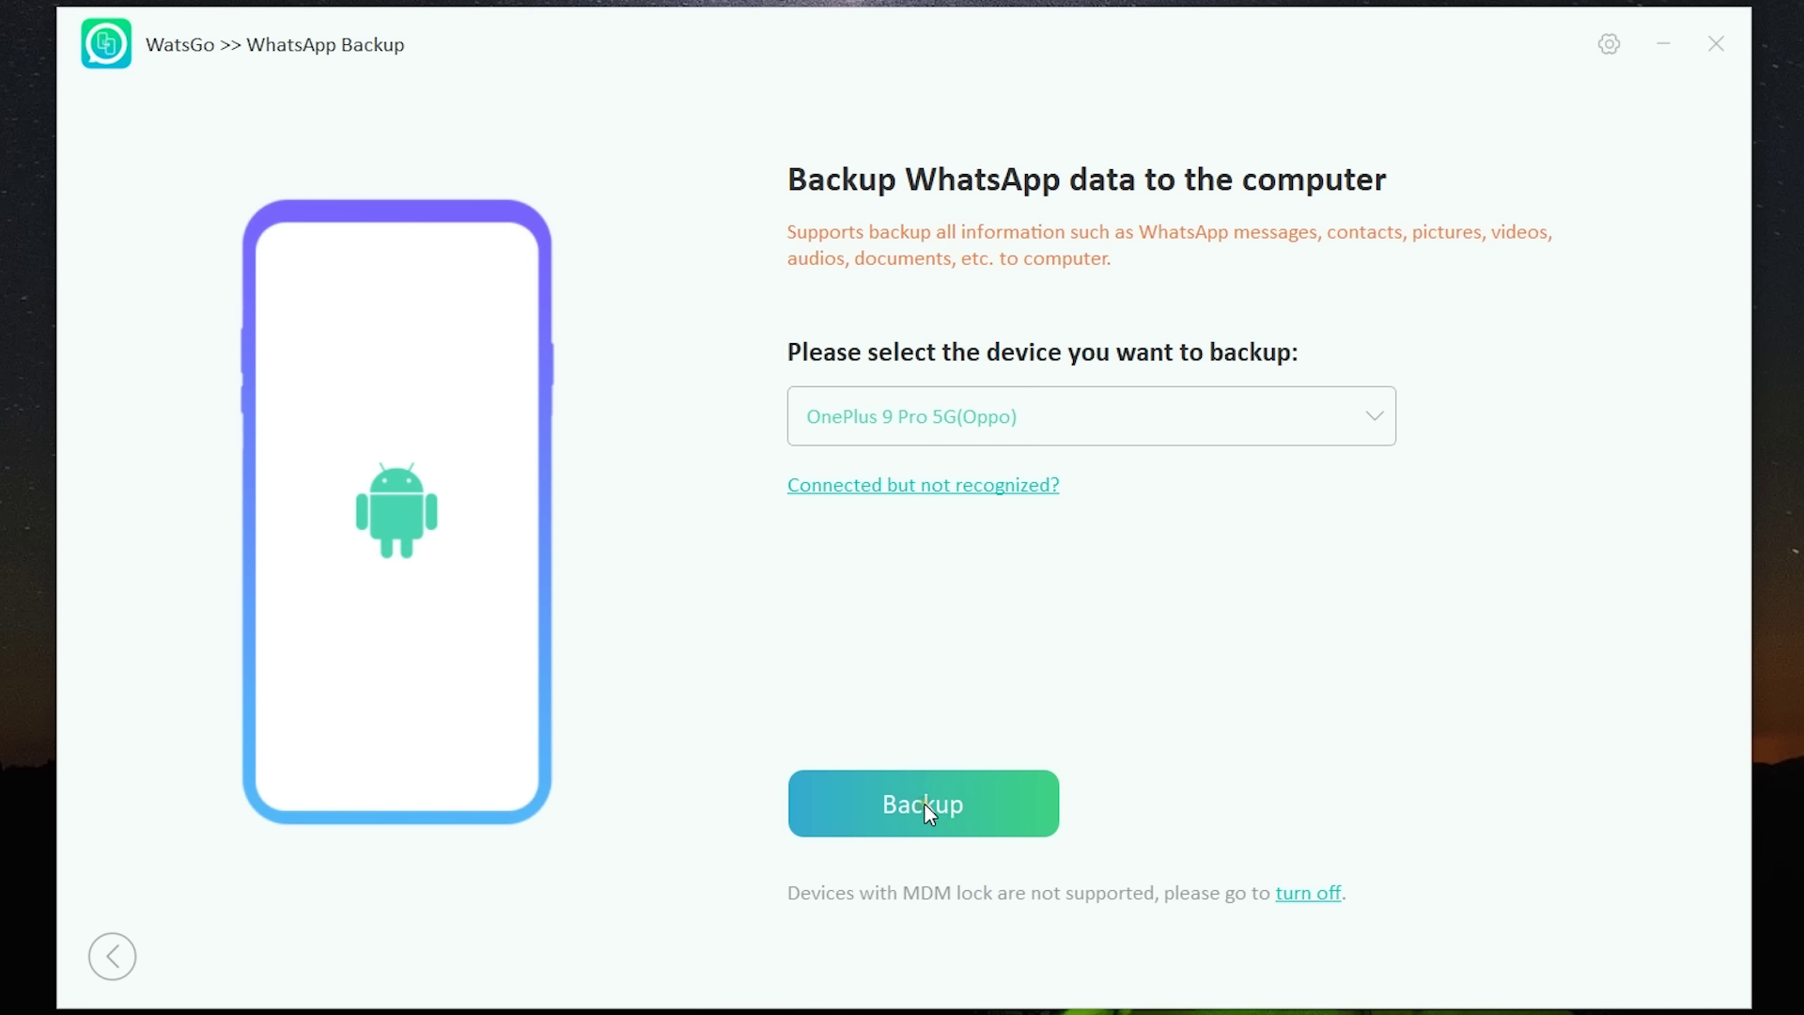
pyautogui.click(110, 957)
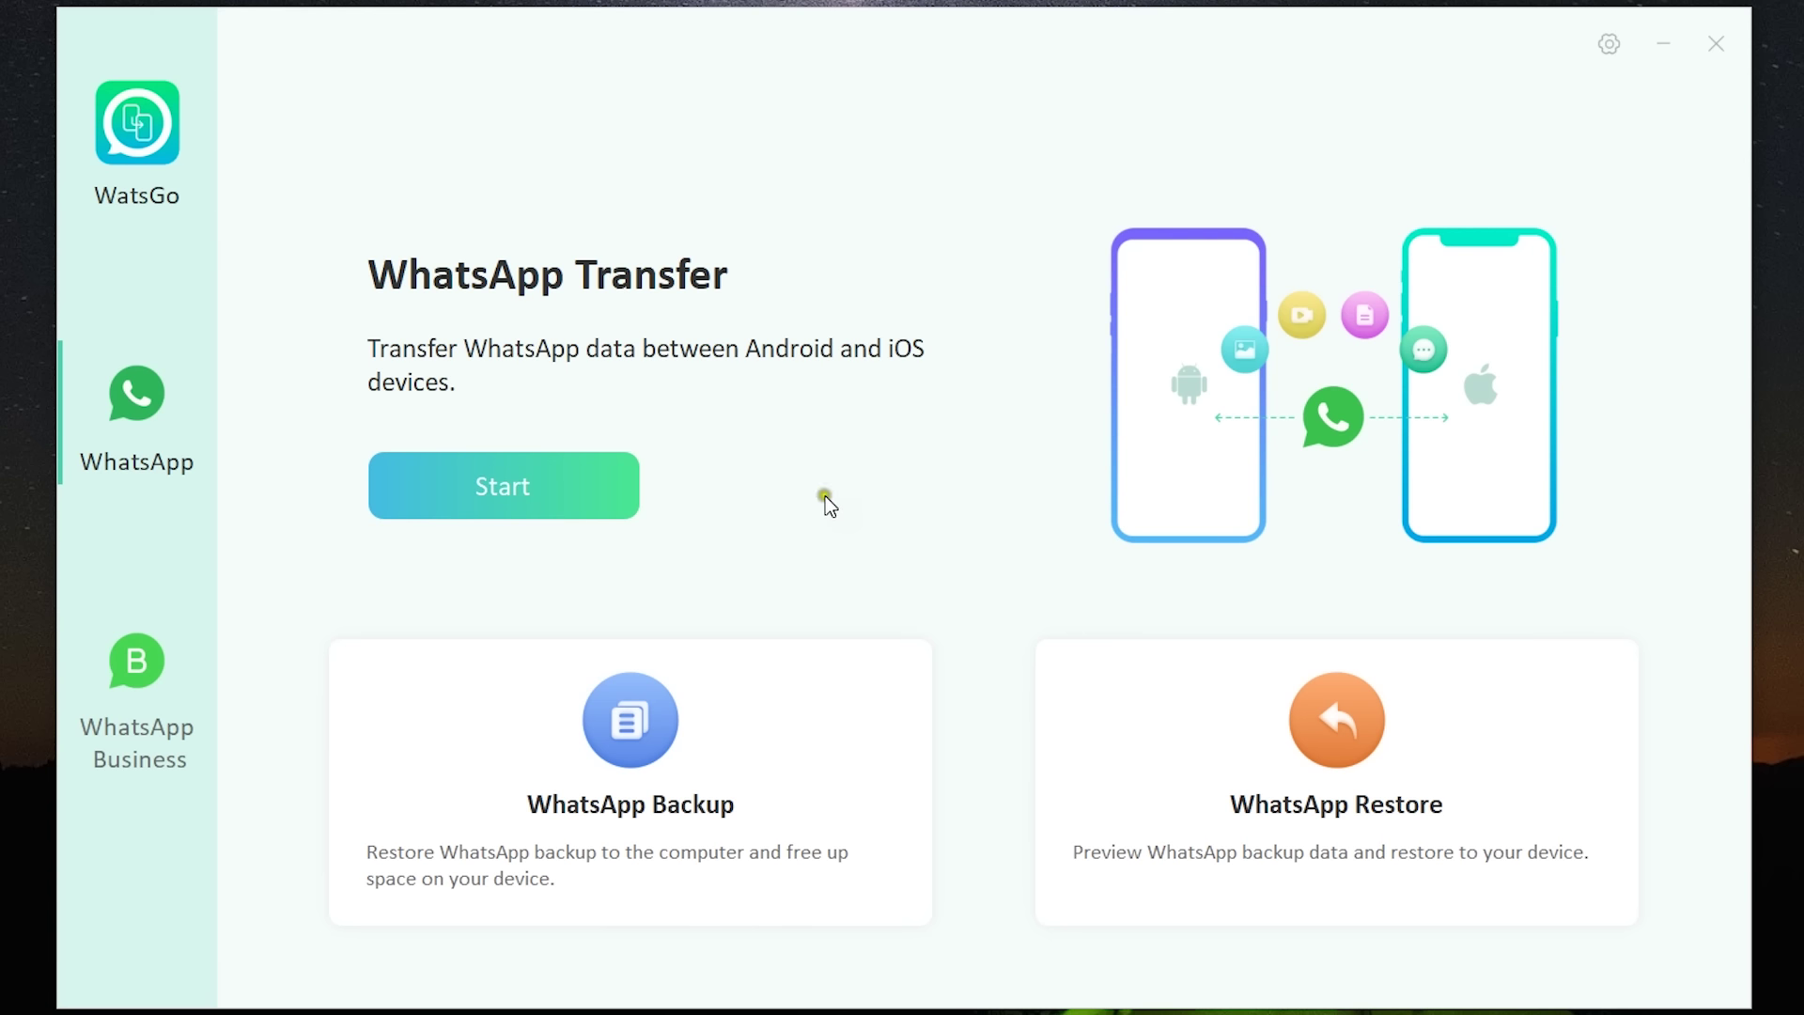
# Restart the OnePlus-to-iPhone 7 transfer and confirm overwriting the iPhone's WhatsApp data.
pyautogui.click(513, 506)
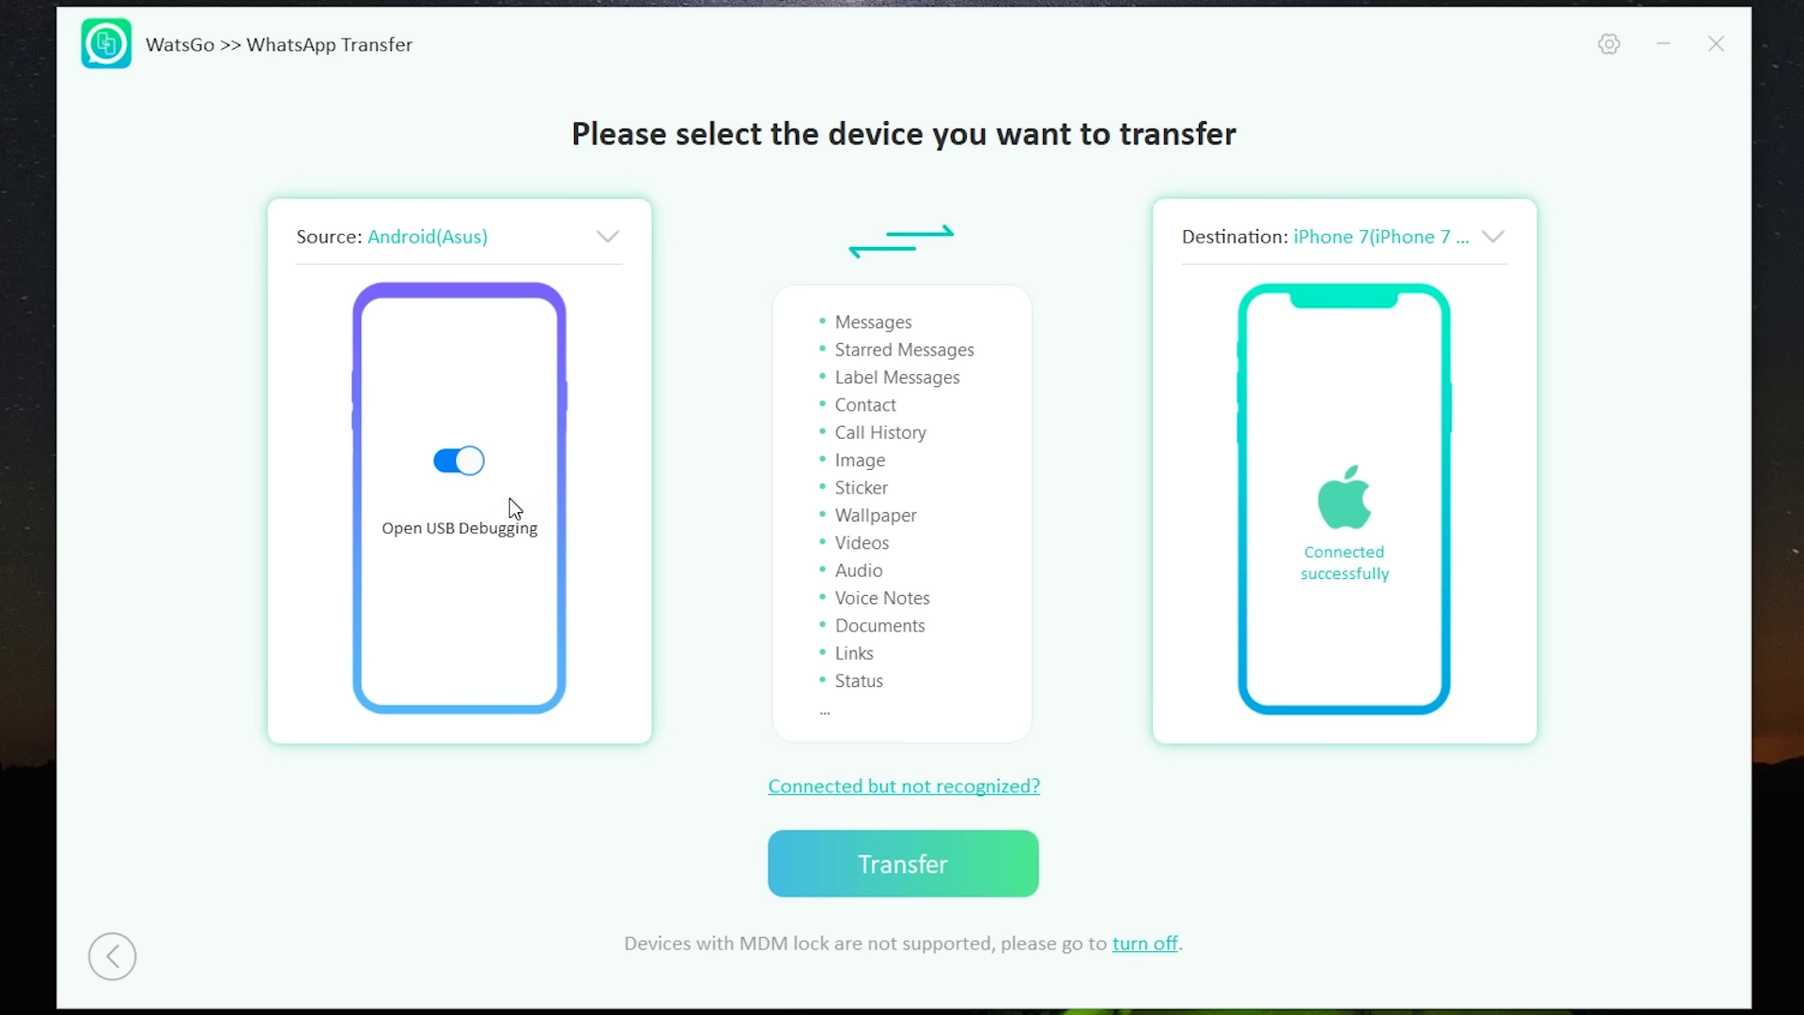
pyautogui.click(896, 861)
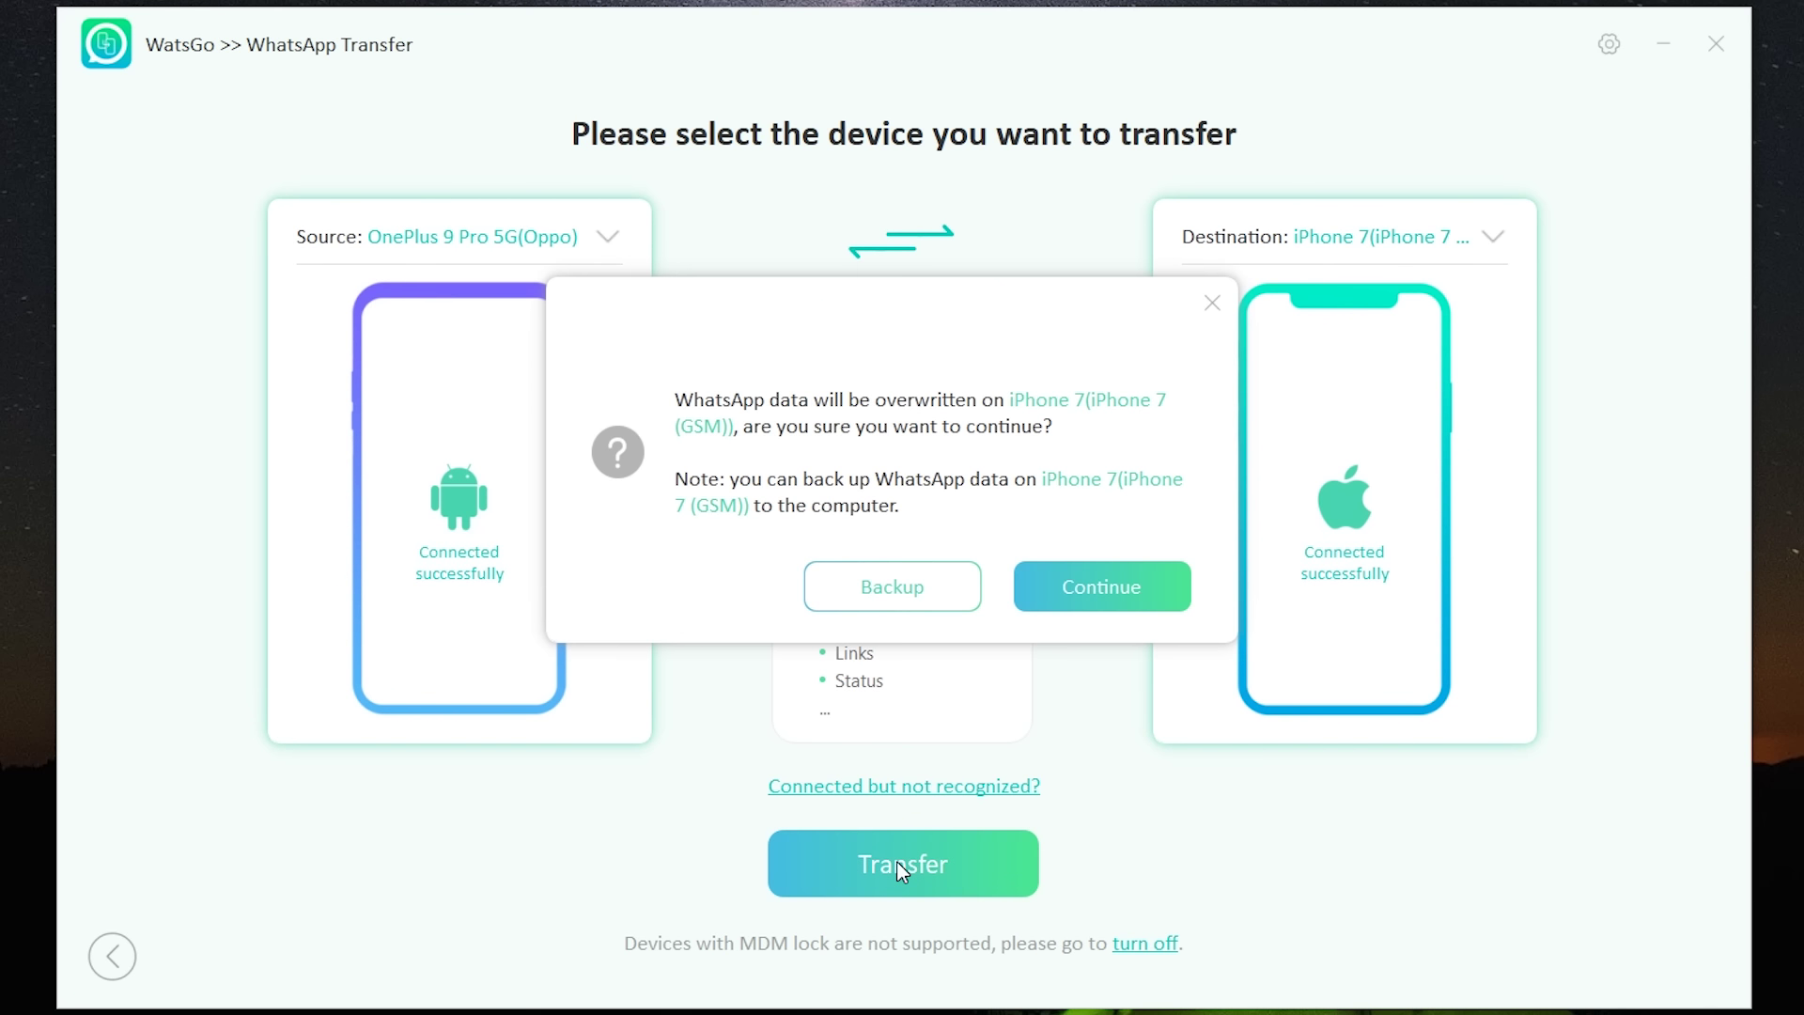
pyautogui.click(1109, 589)
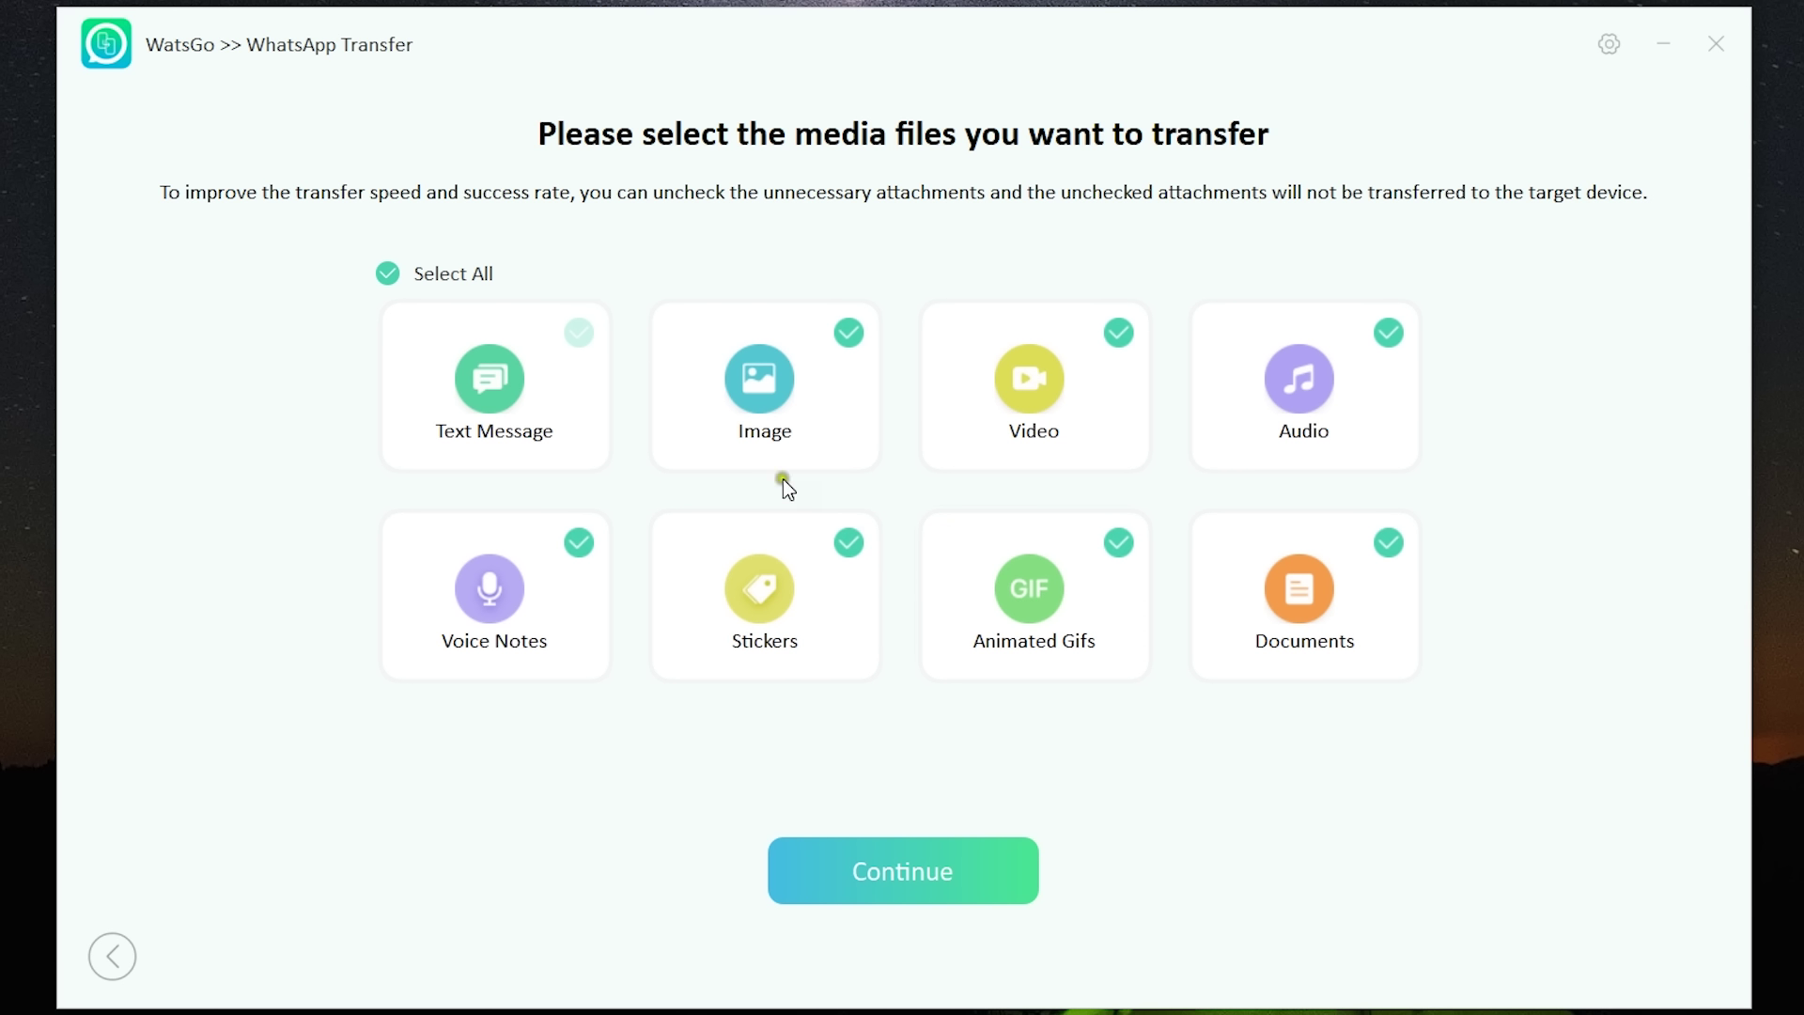
# Select all media types alongside messages and continue.
pyautogui.click(388, 274)
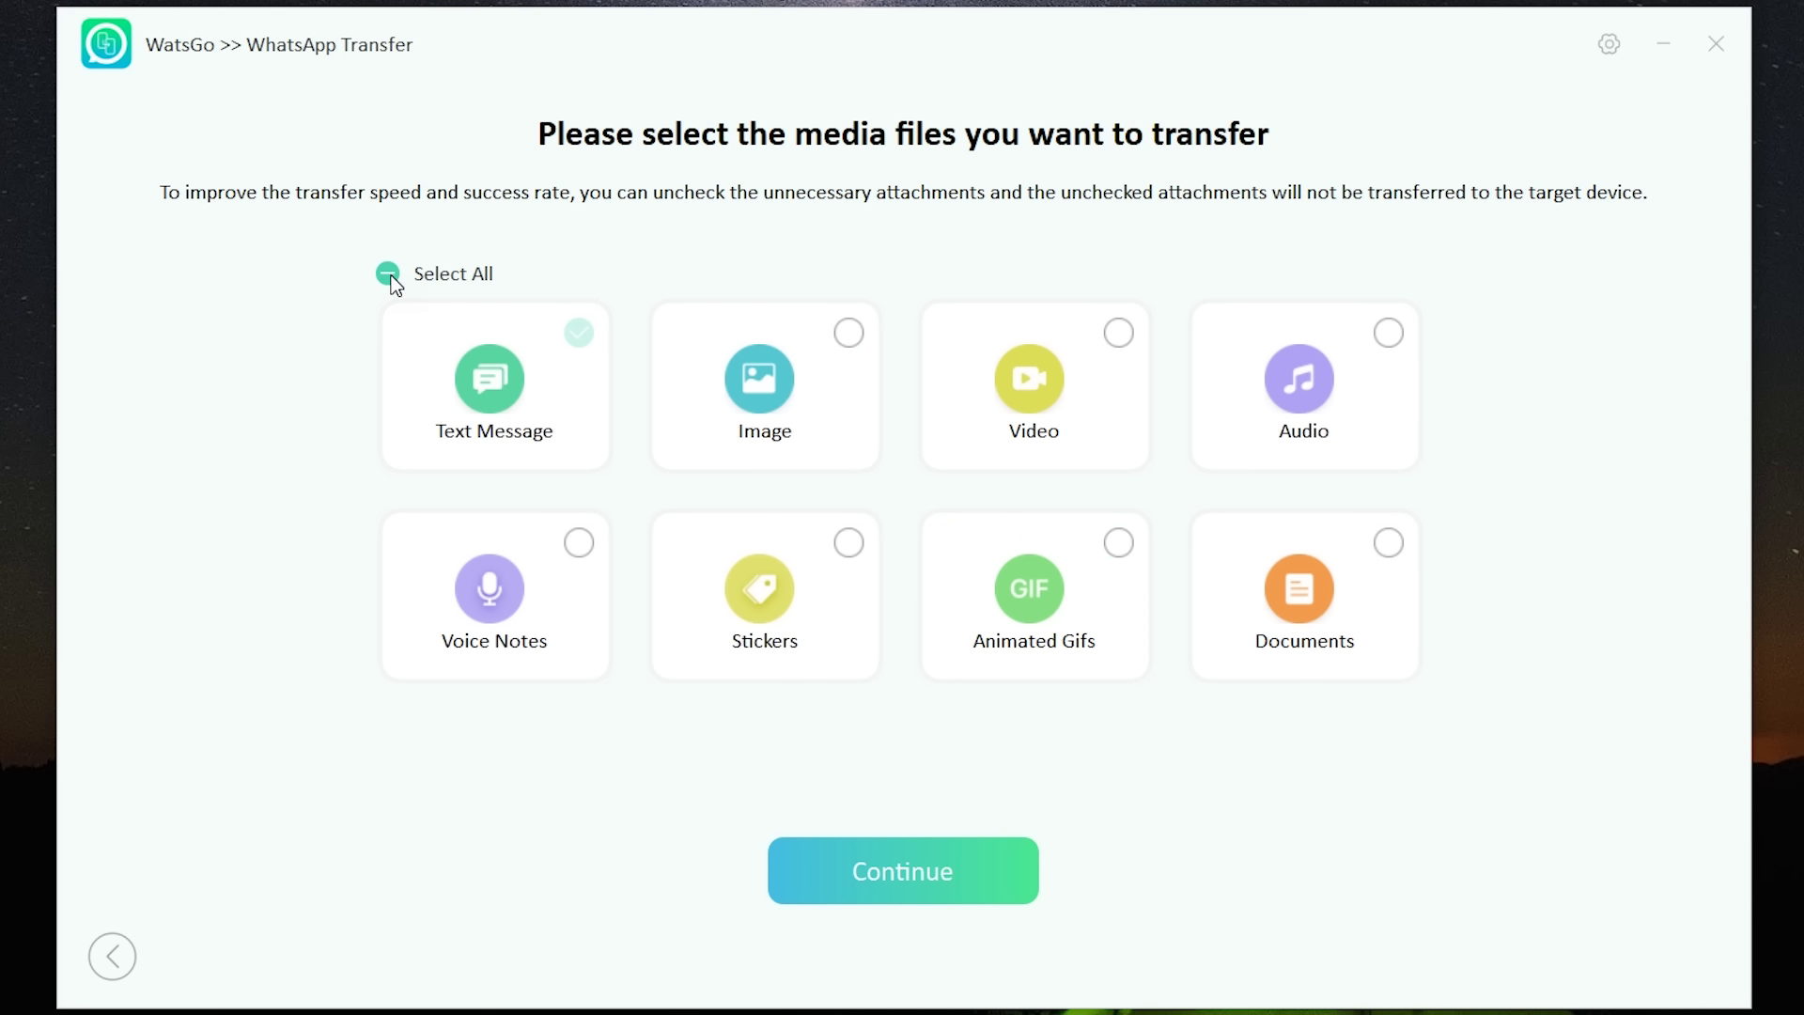
pyautogui.click(388, 274)
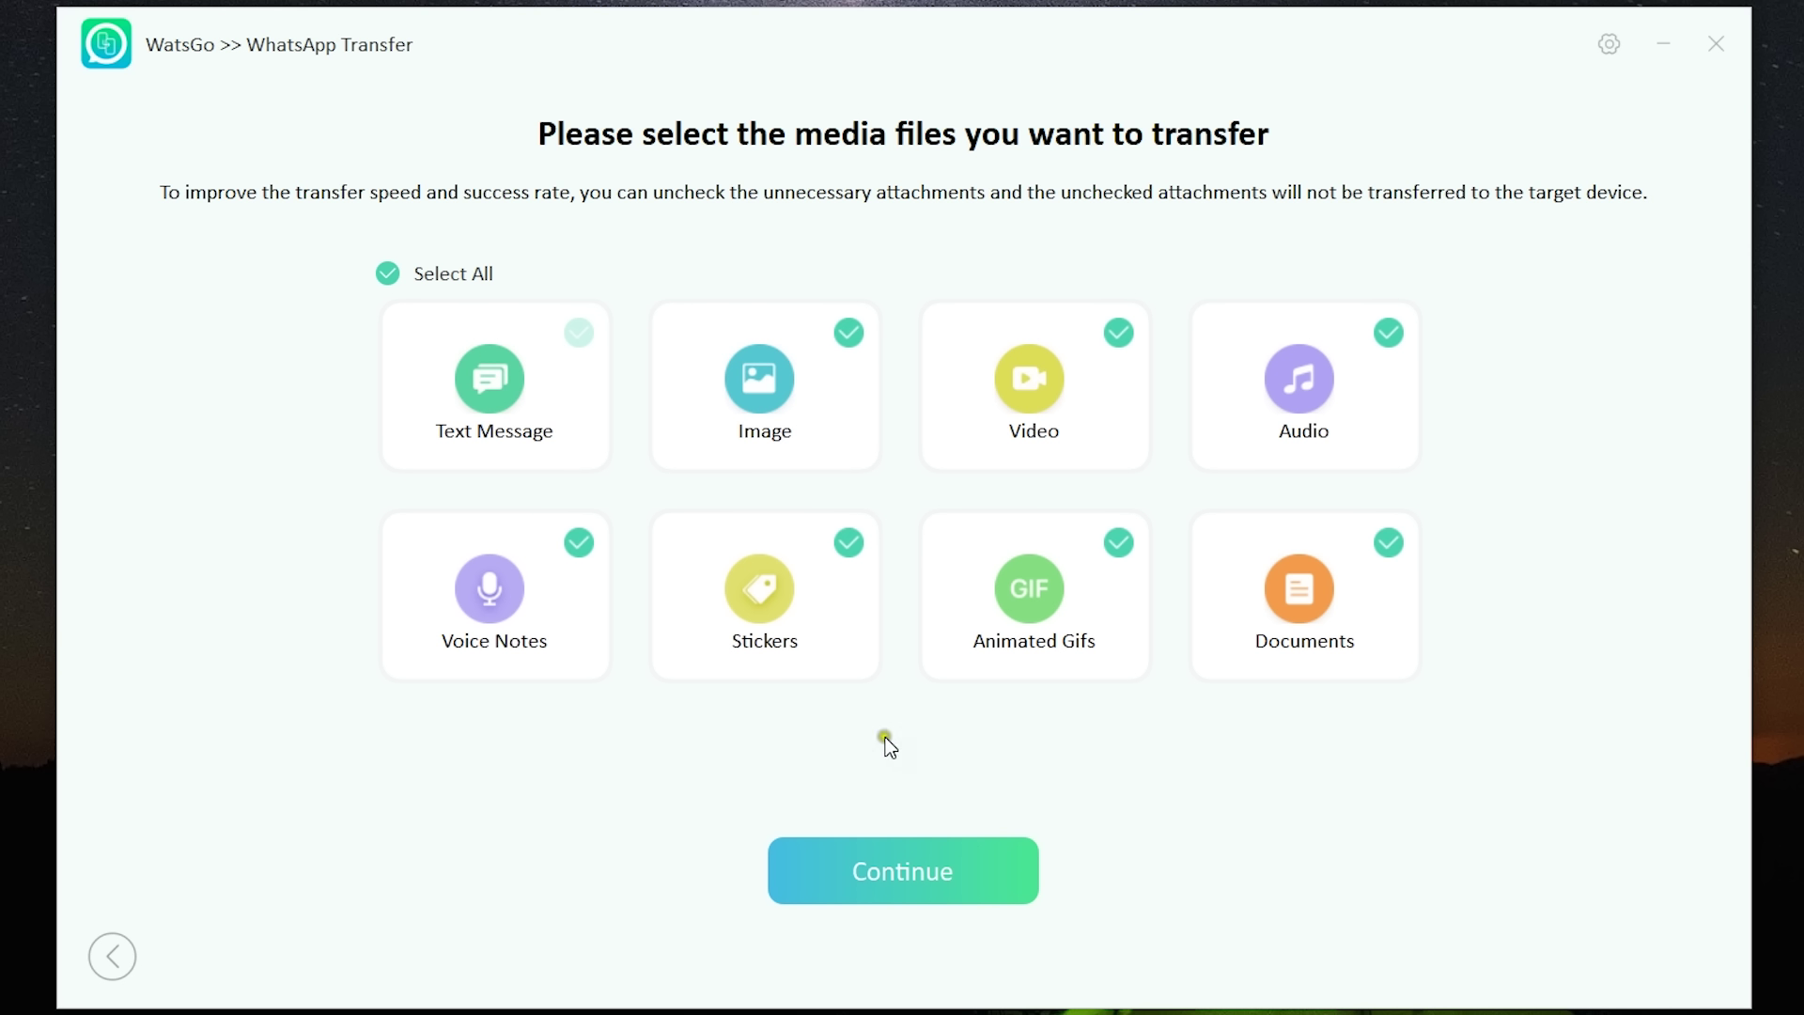
pyautogui.click(910, 874)
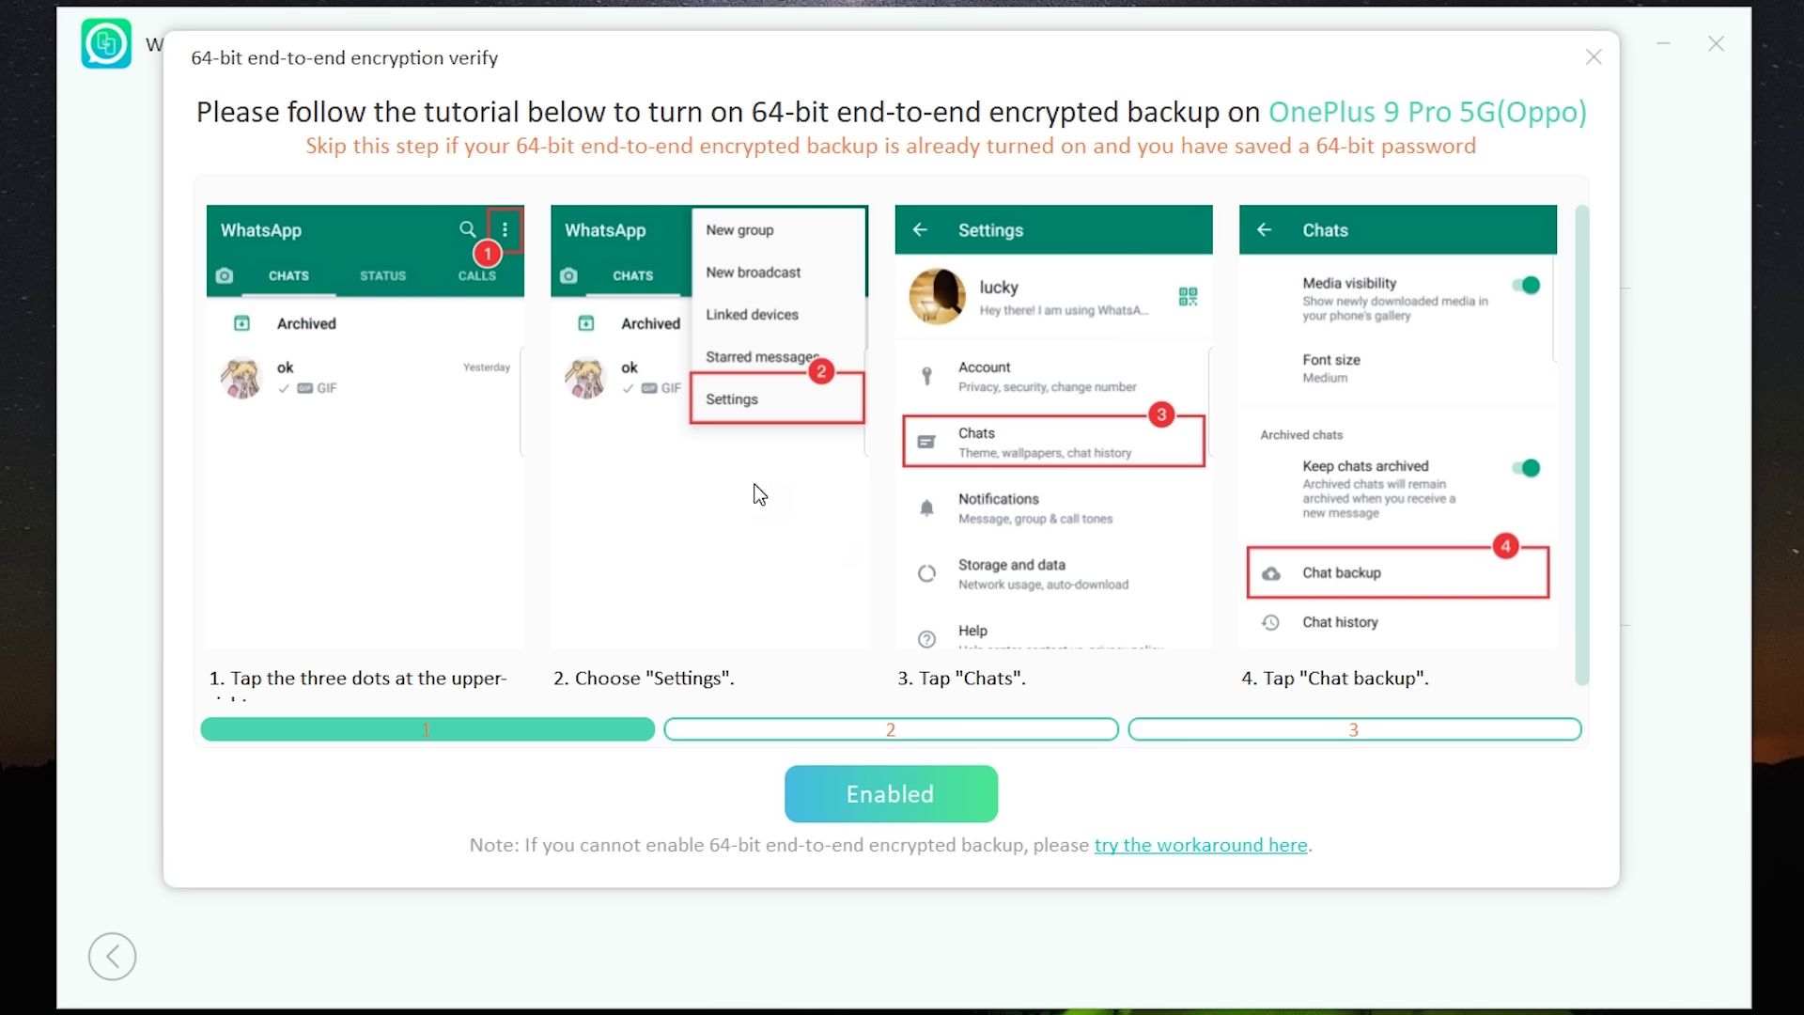
# Page through tutorial tabs 1–3 of the 64-bit encryption guide, then take the manual-backup workaround.
pyautogui.click(791, 436)
pyautogui.click(957, 735)
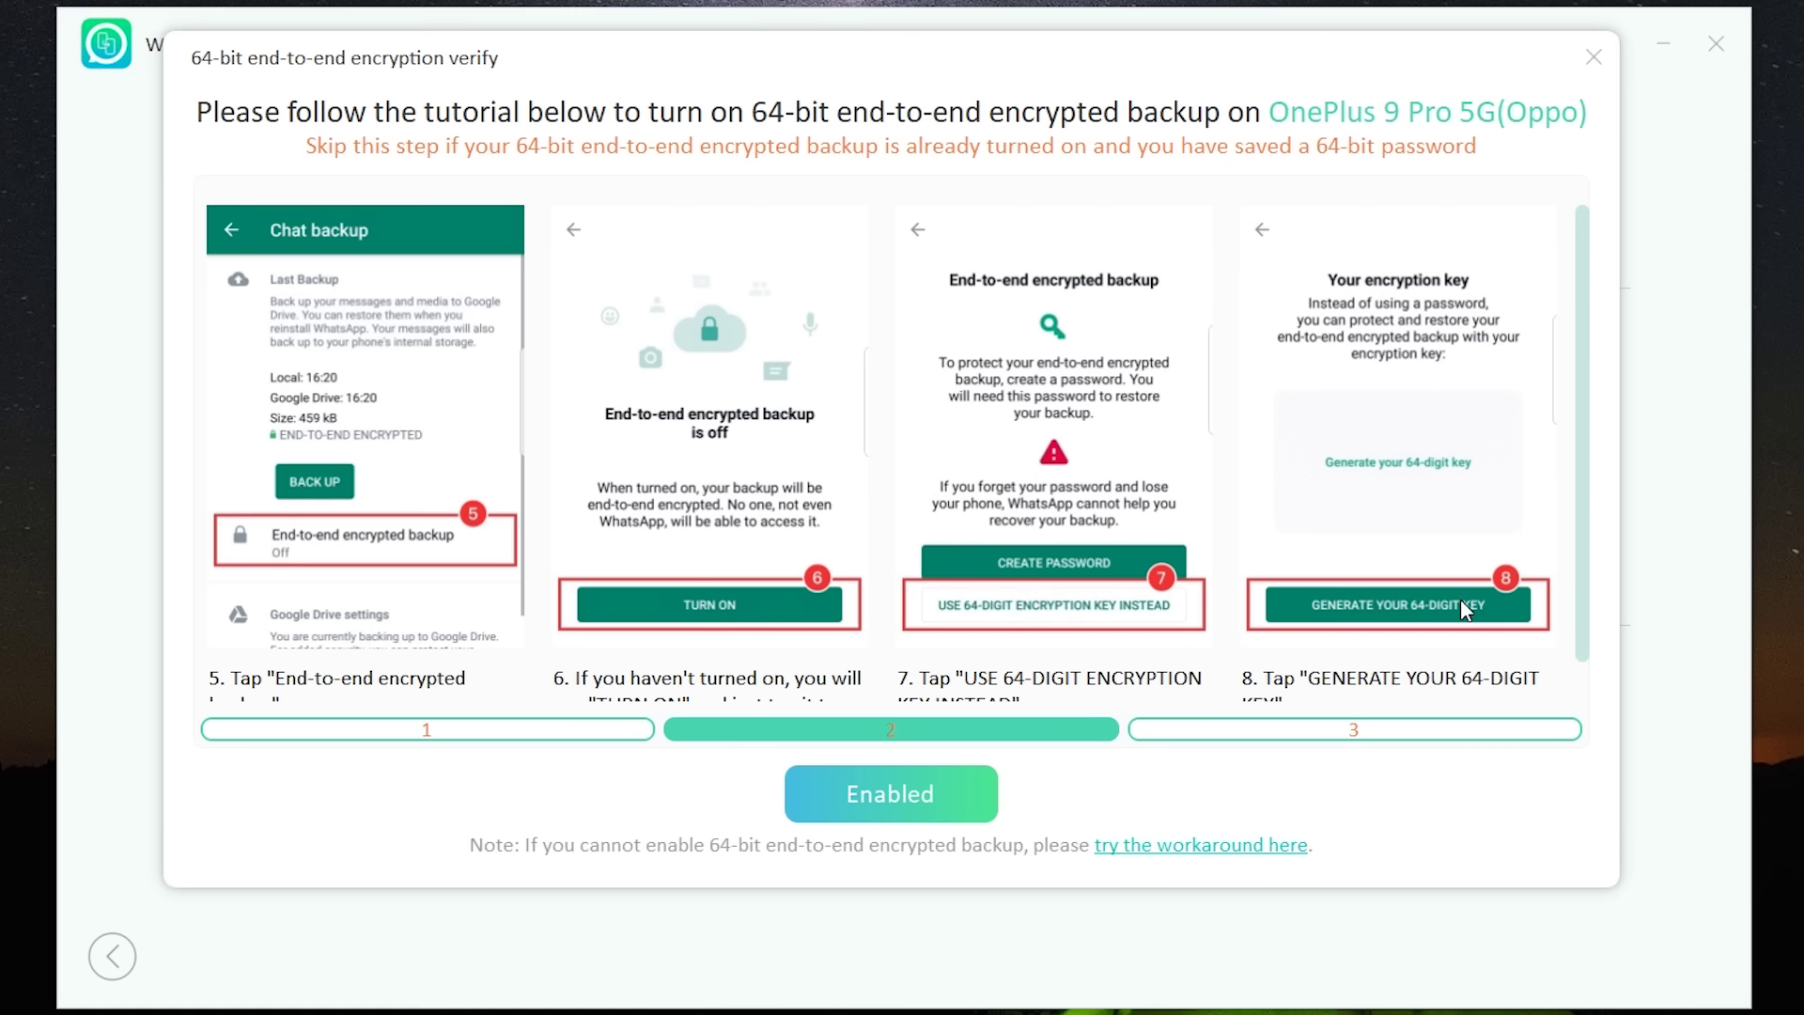
pyautogui.click(1379, 729)
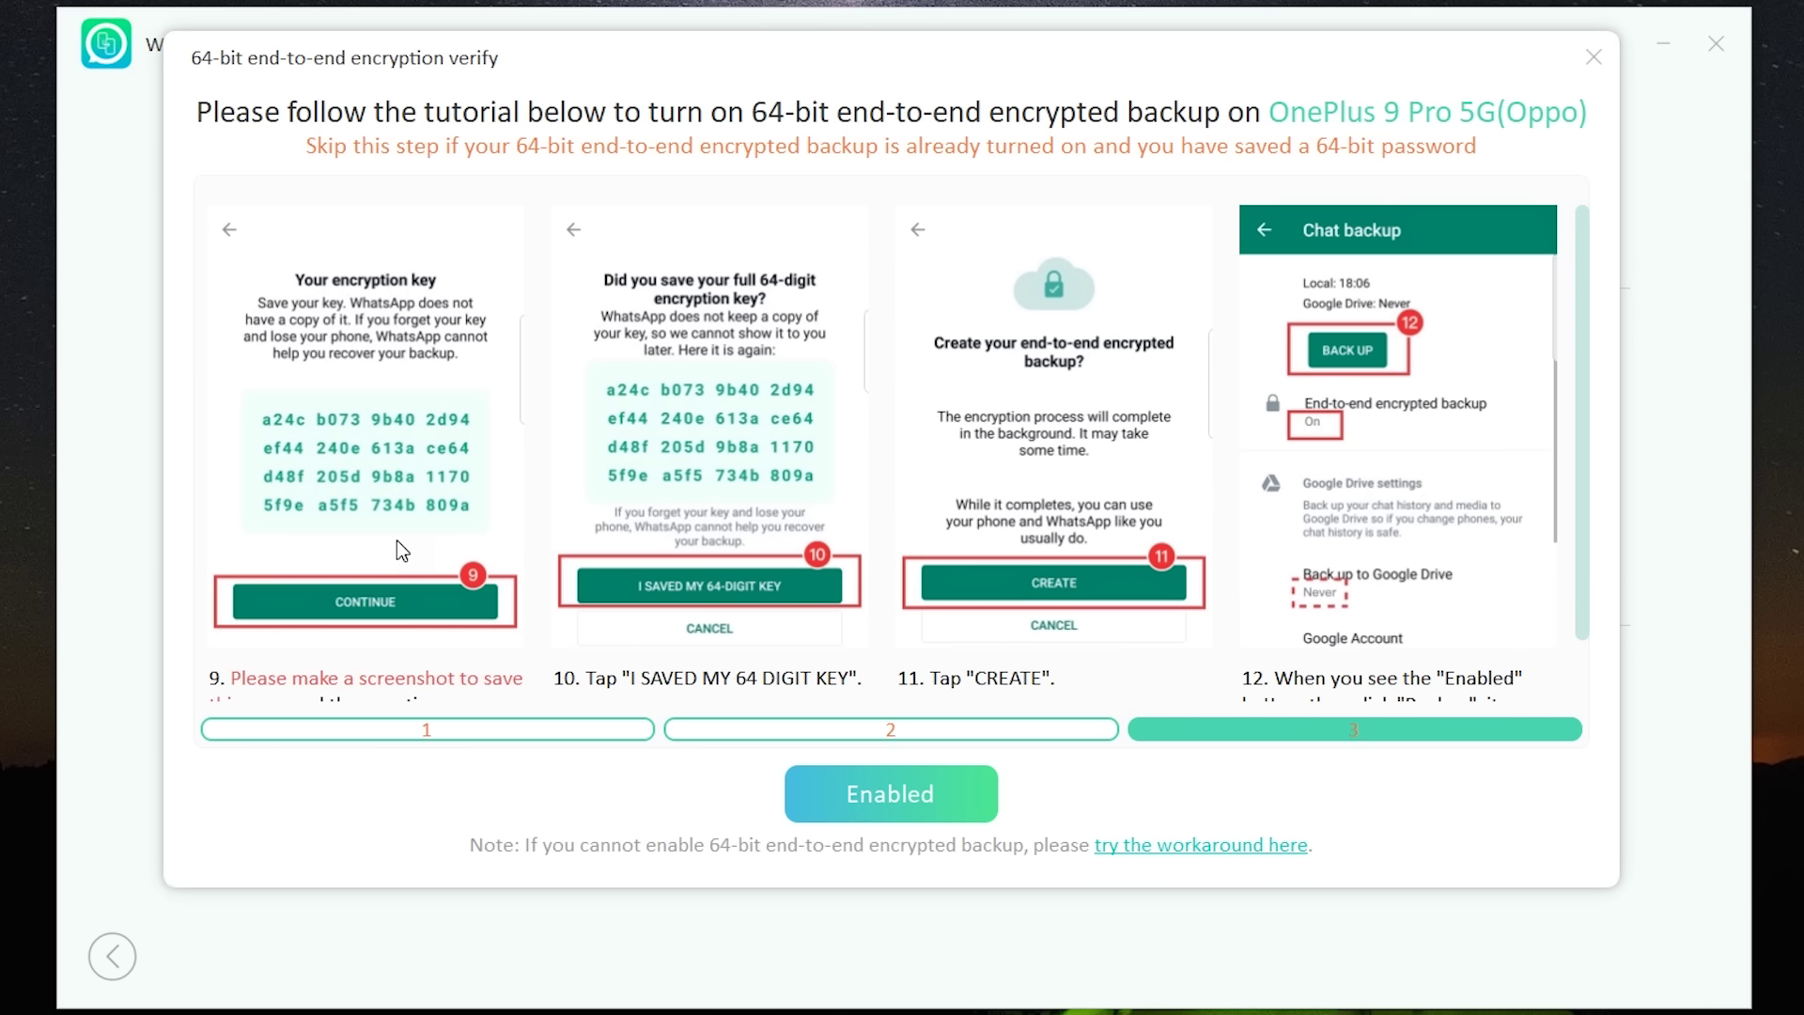
pyautogui.click(389, 522)
pyautogui.scroll(-1, 1456, 582)
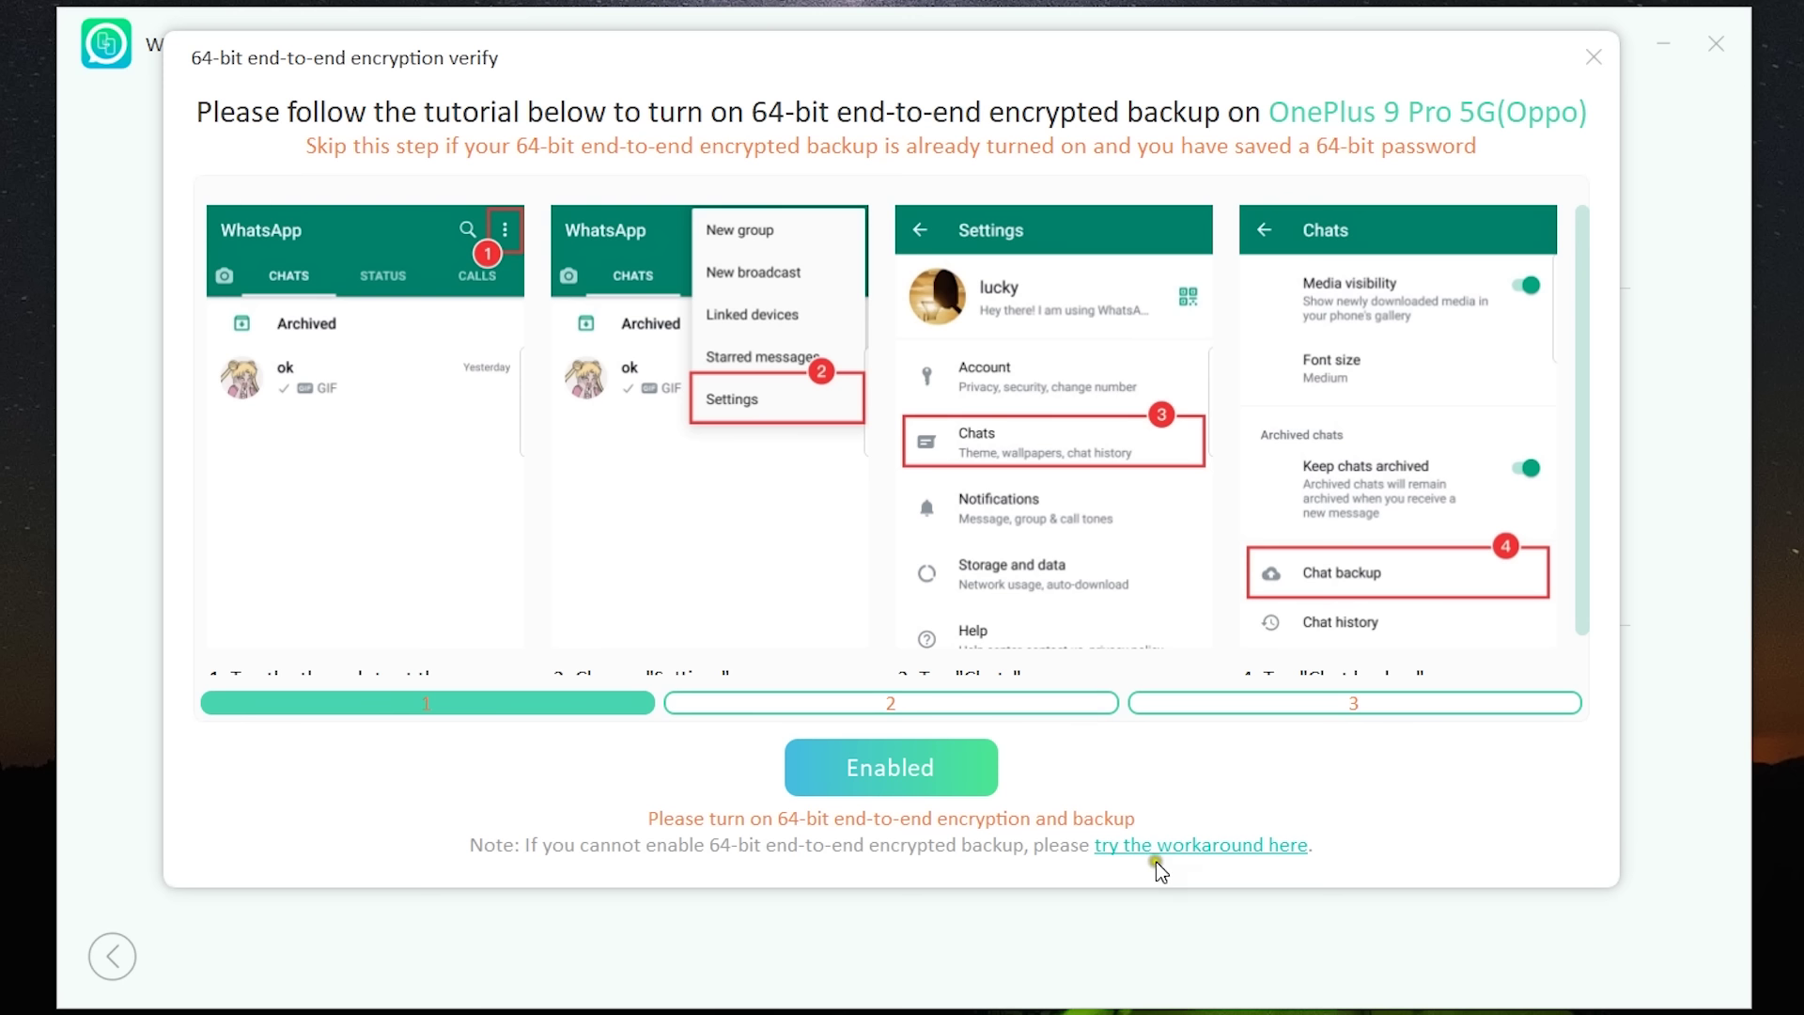
pyautogui.click(1204, 848)
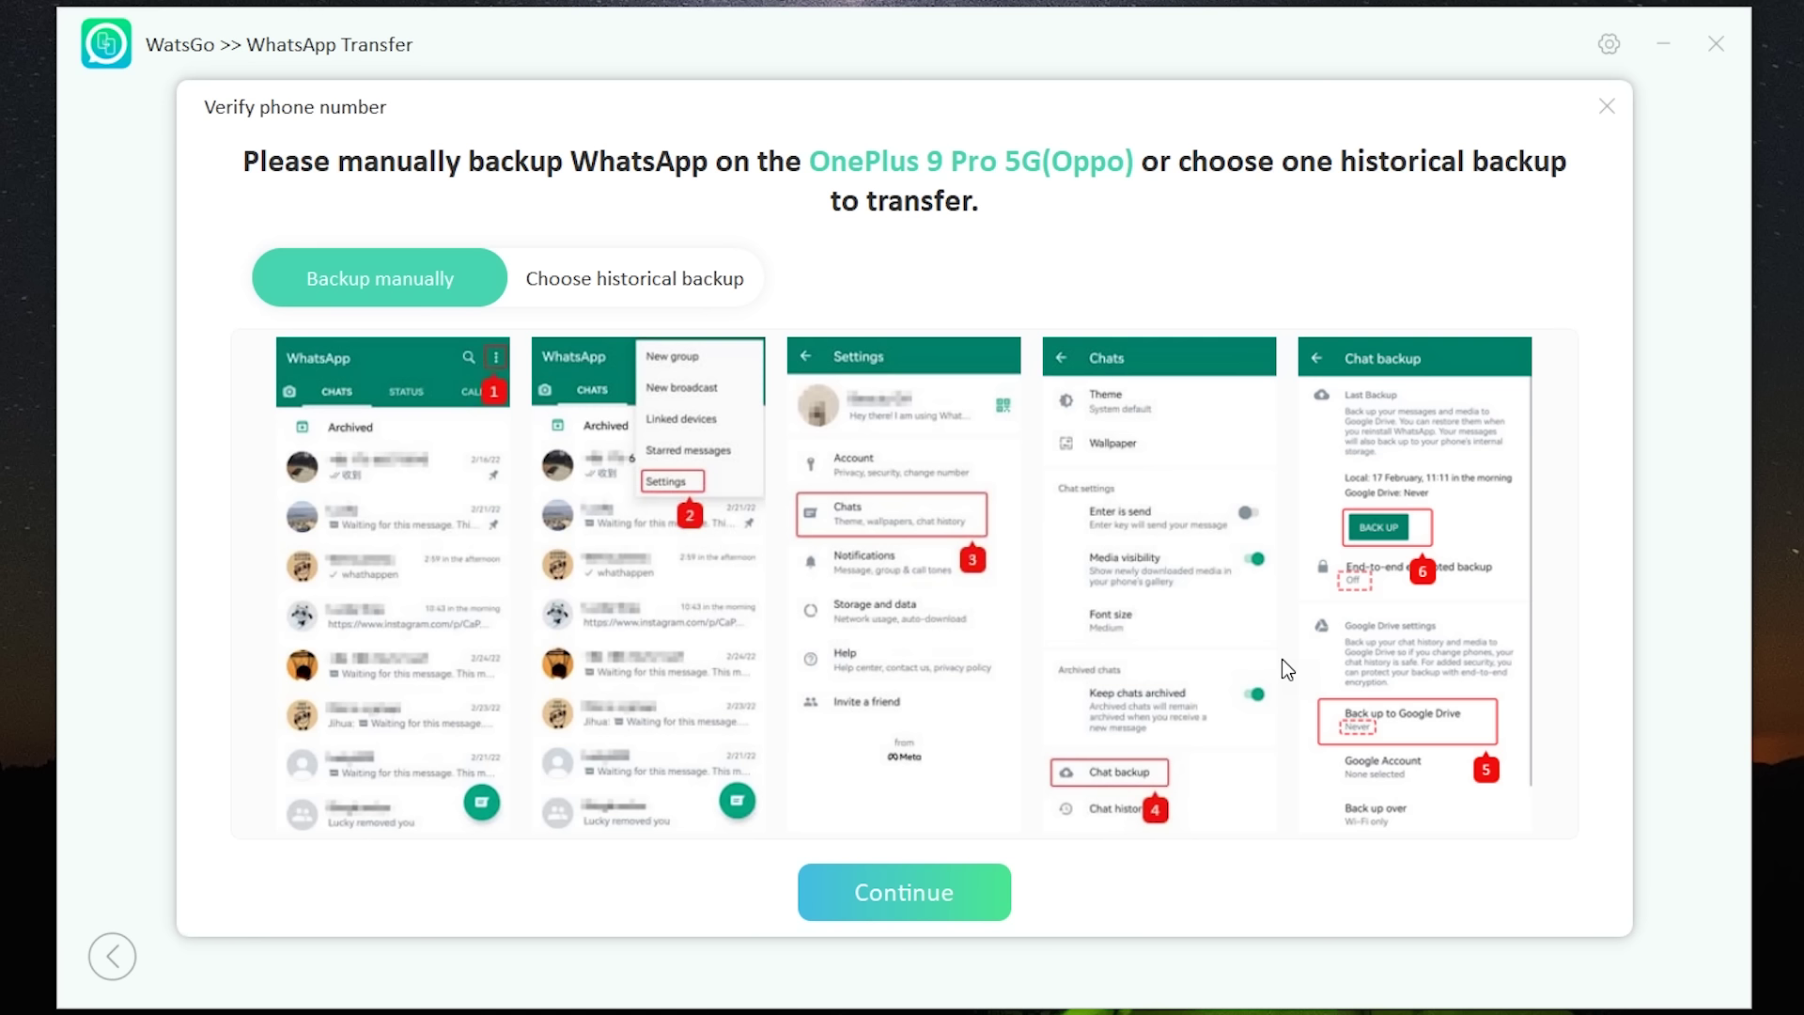
pyautogui.click(682, 280)
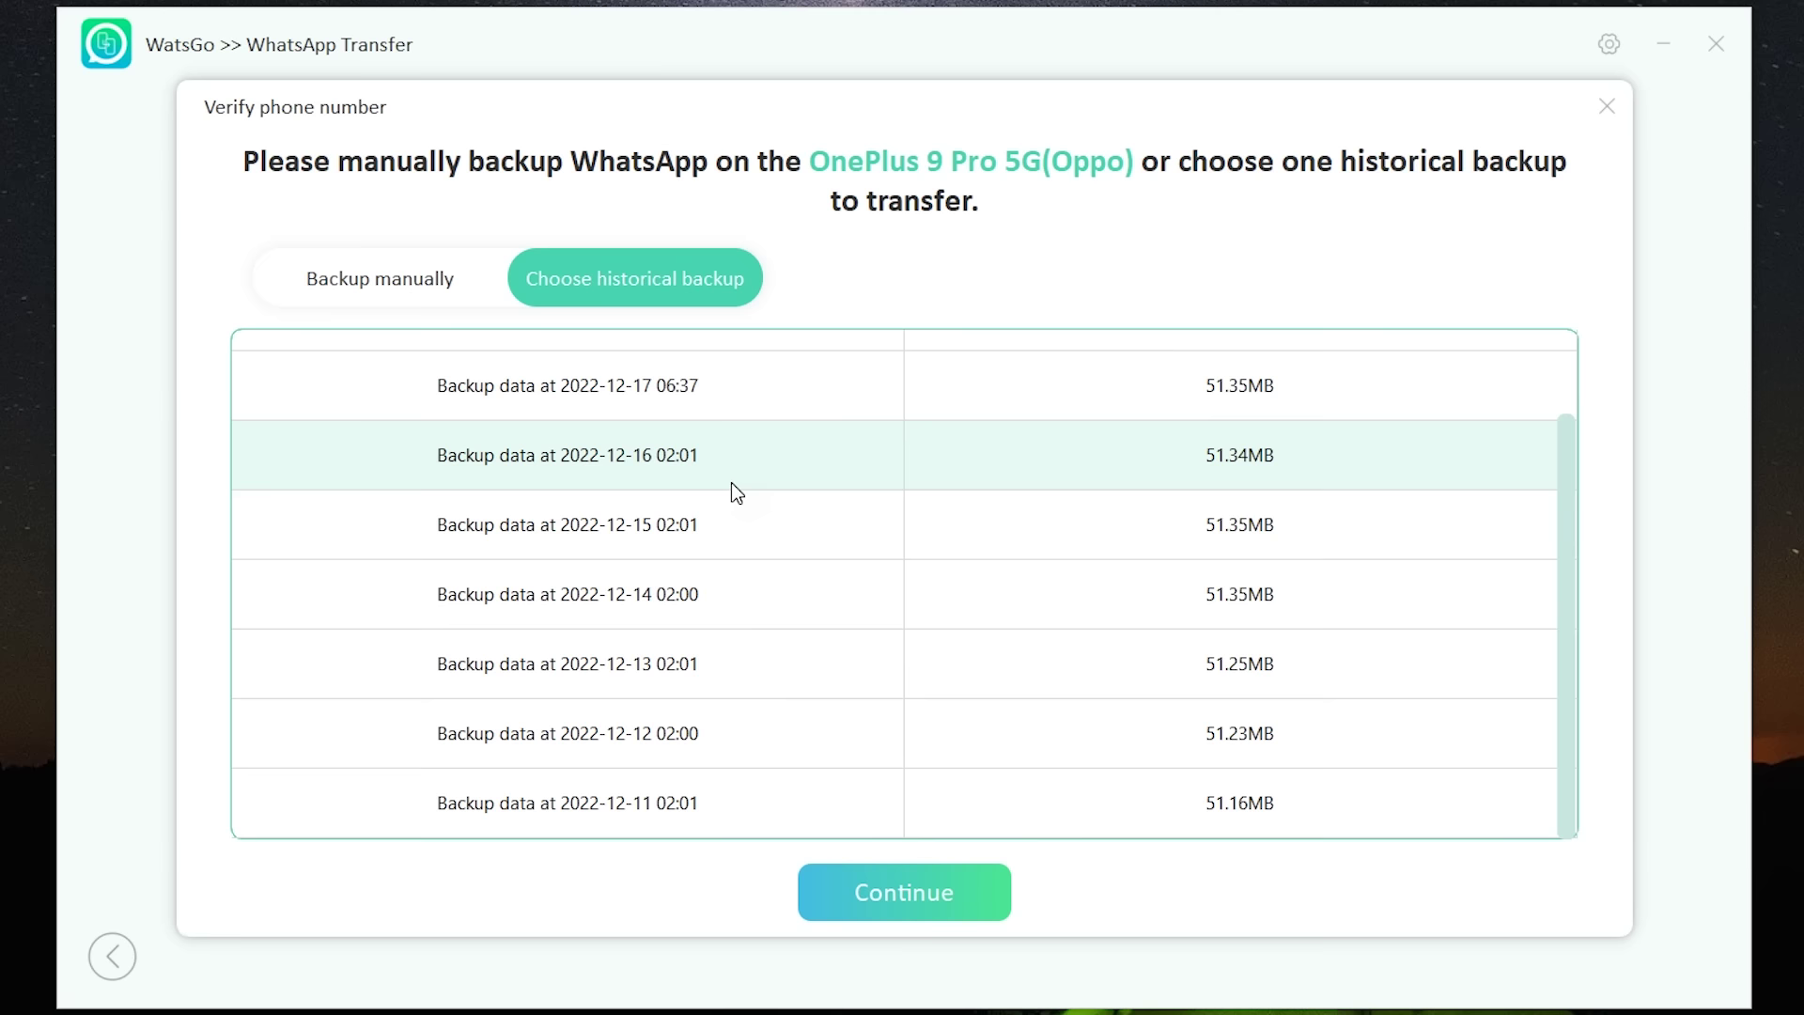
pyautogui.click(631, 510)
pyautogui.click(697, 503)
pyautogui.click(893, 883)
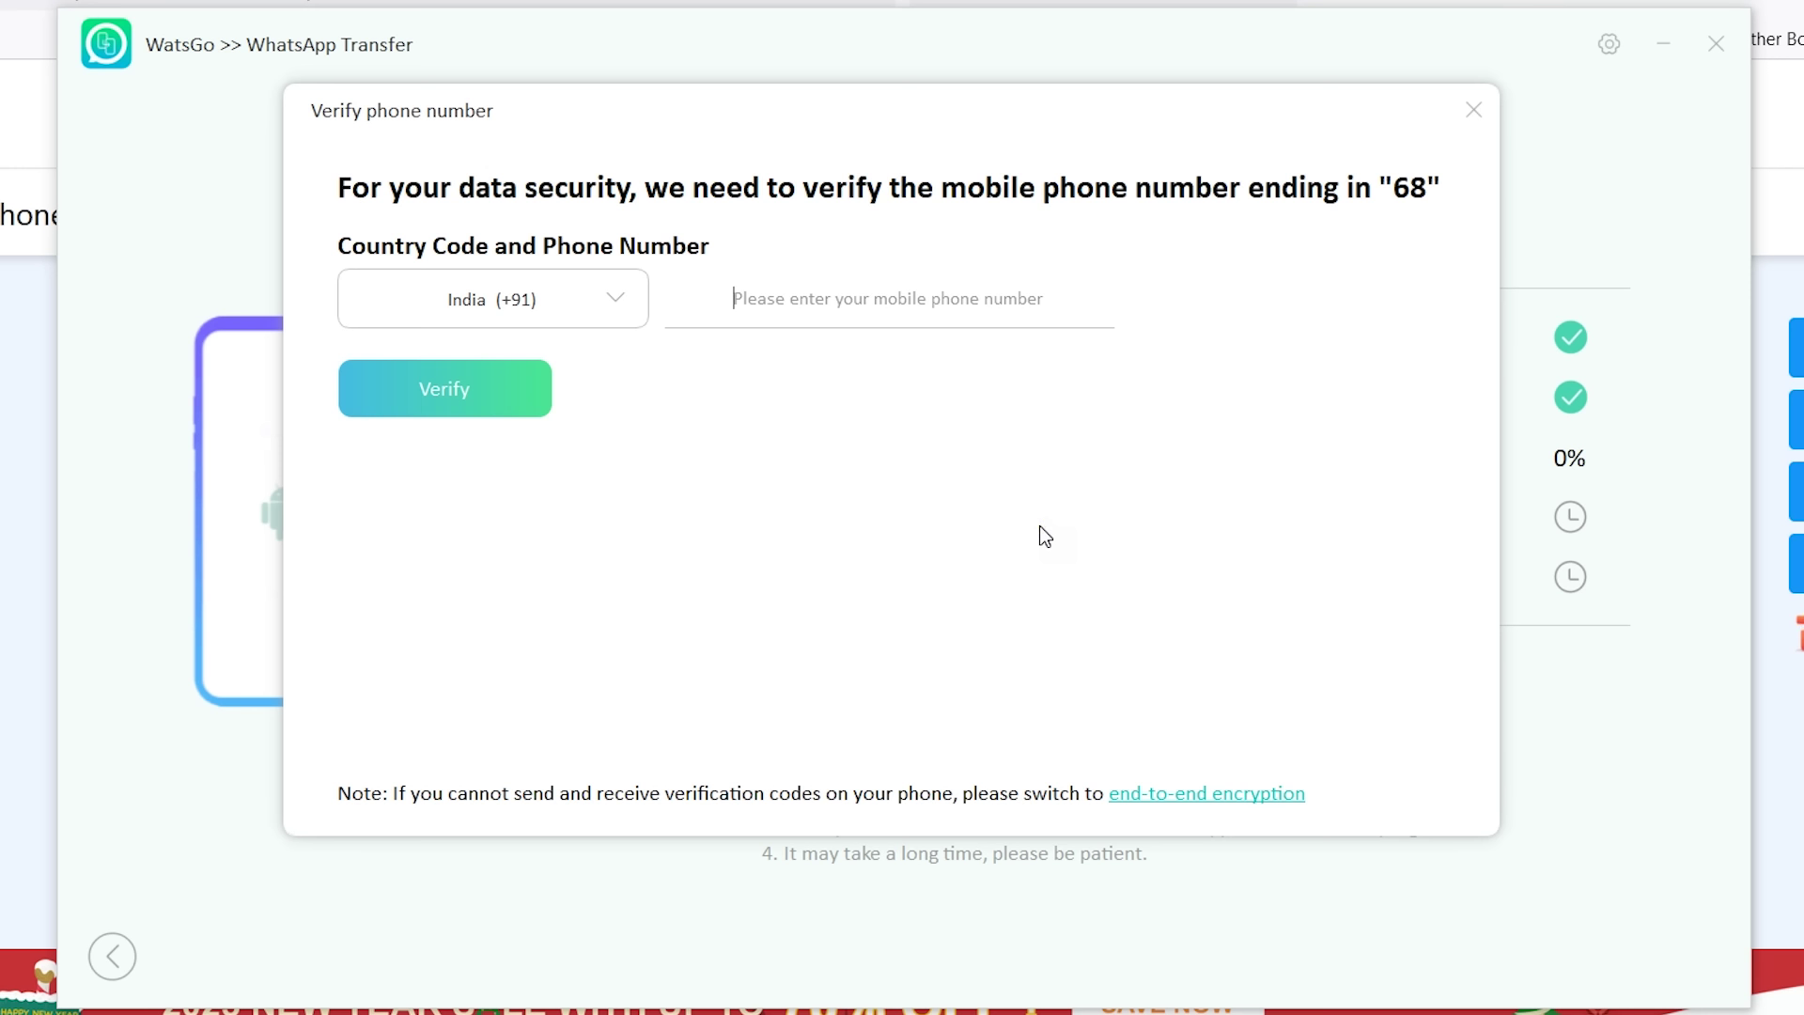
# Verify the WhatsApp phone number with the six-digit SMS code, confirming two-step verification is disabled.
pyautogui.click(822, 304)
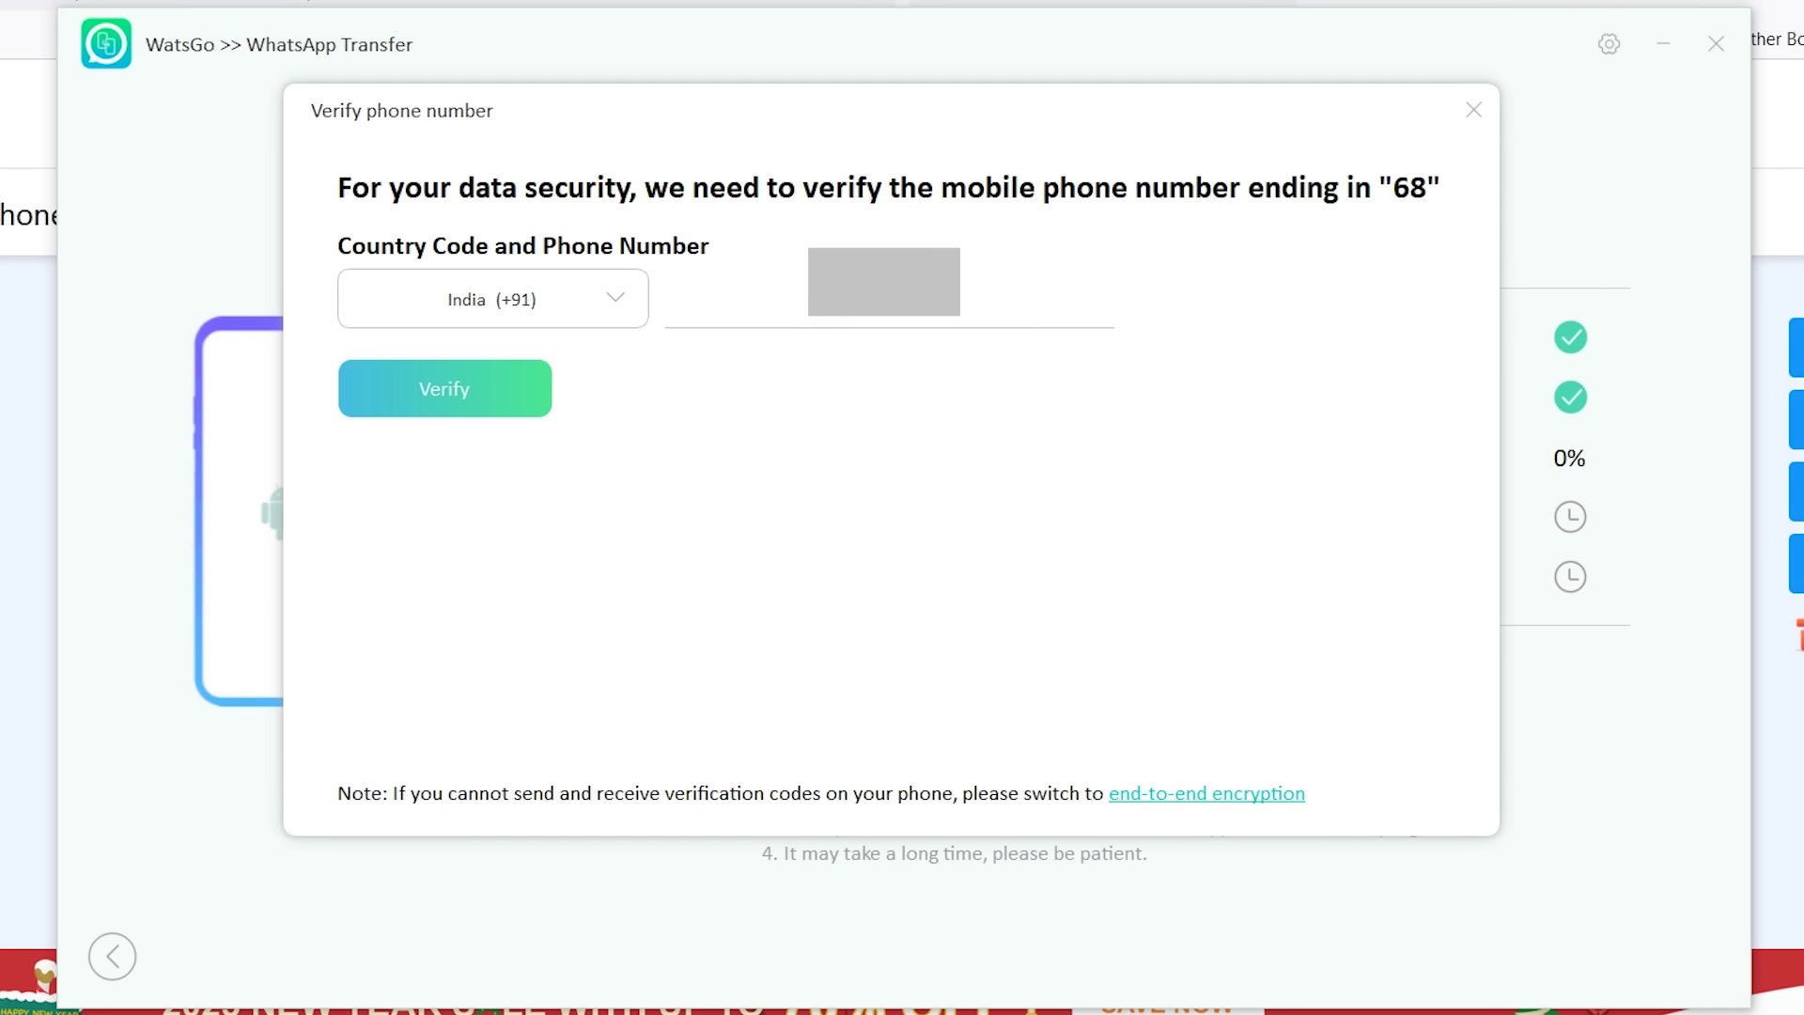
pyautogui.click(415, 376)
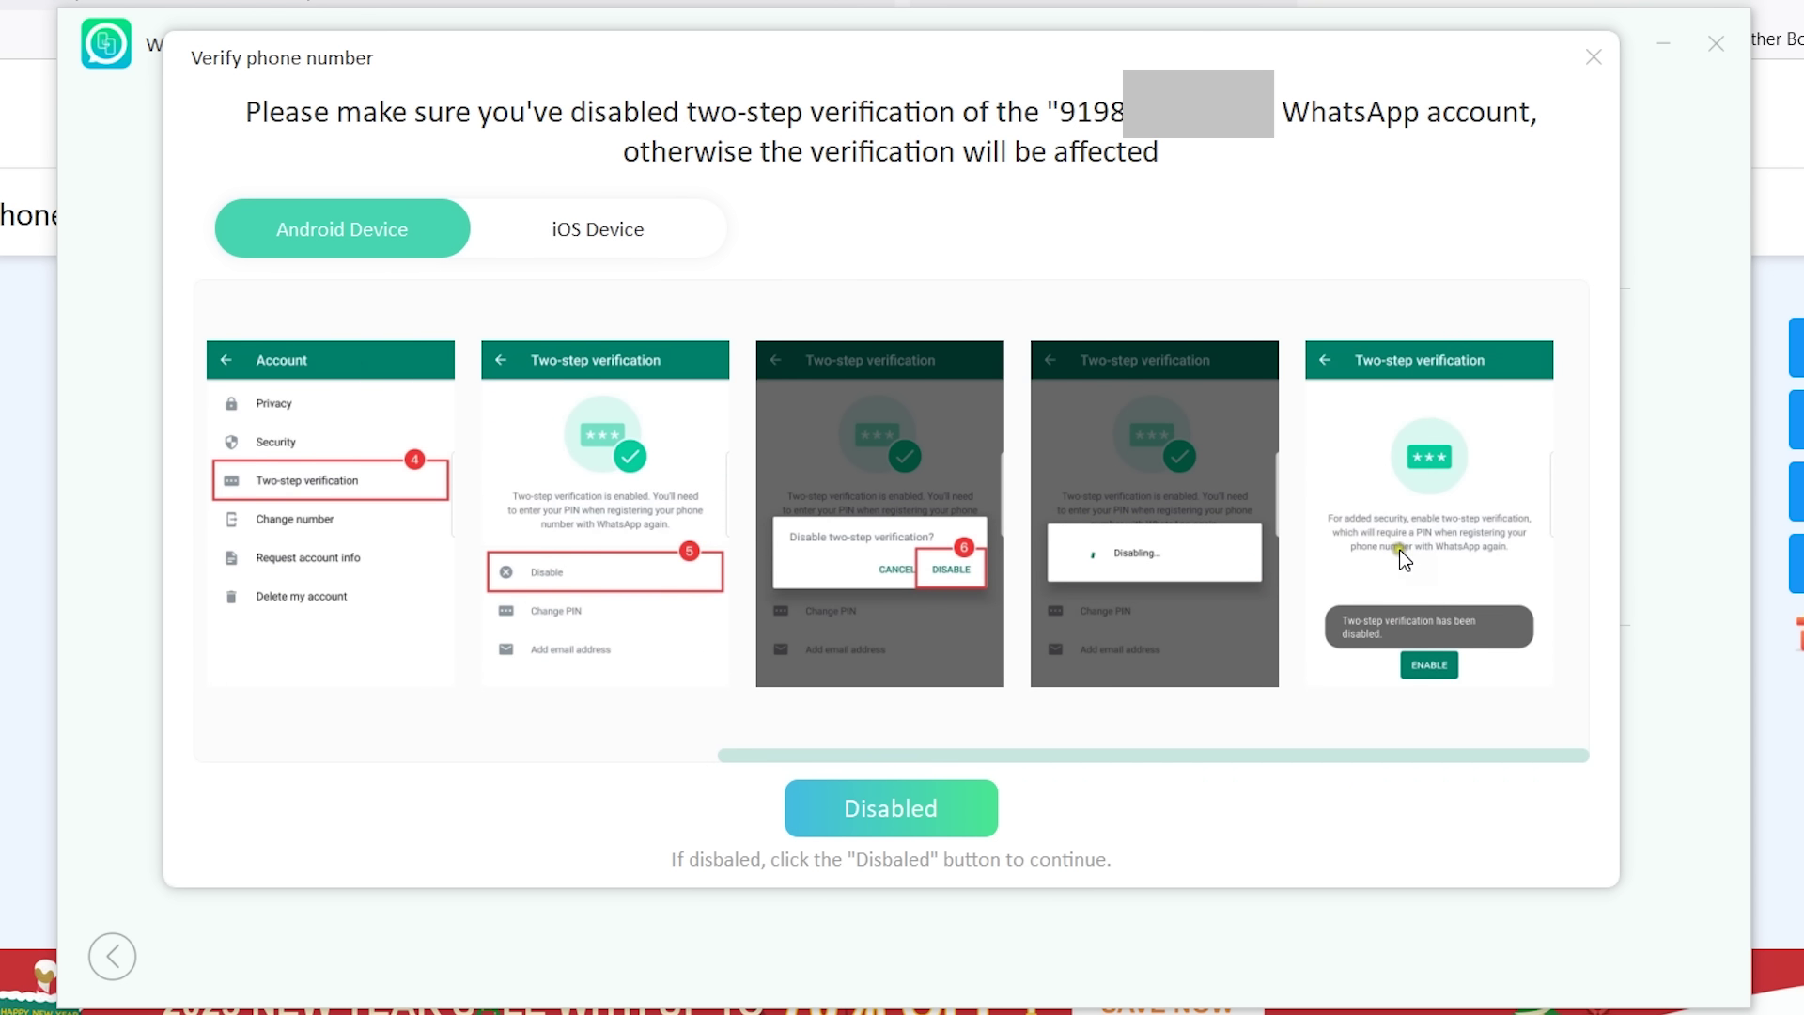
pyautogui.click(932, 801)
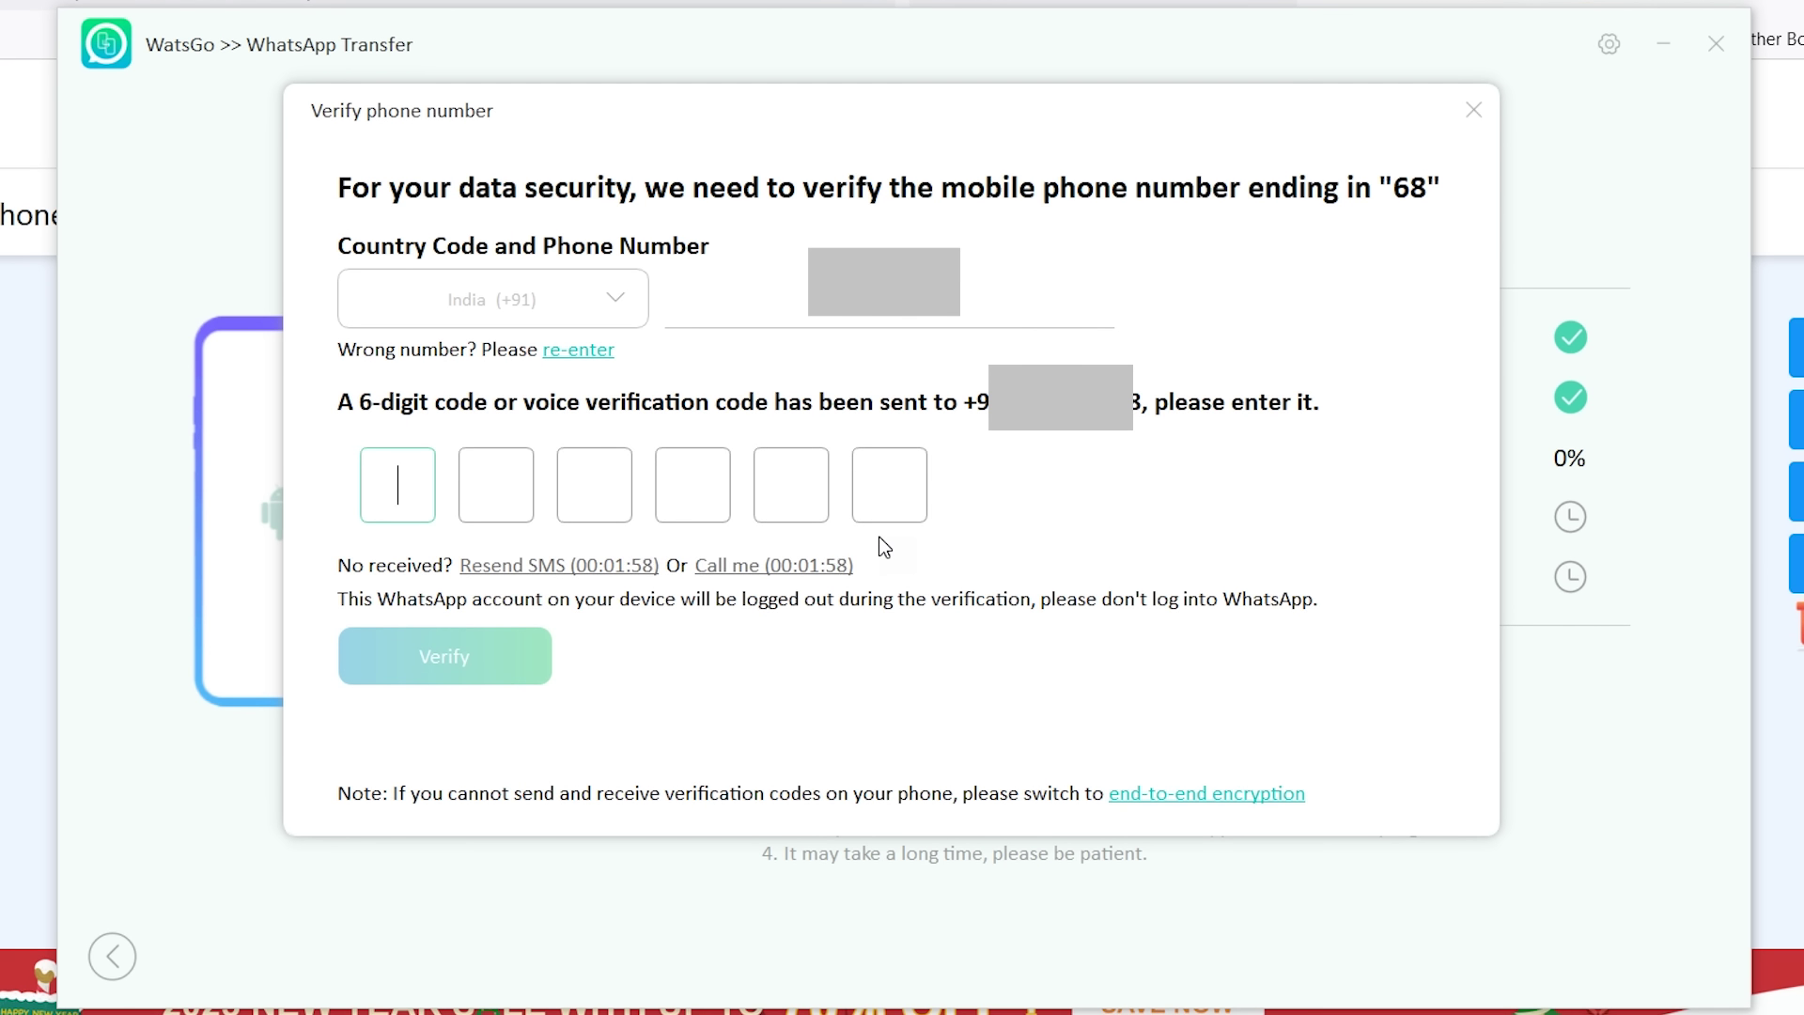
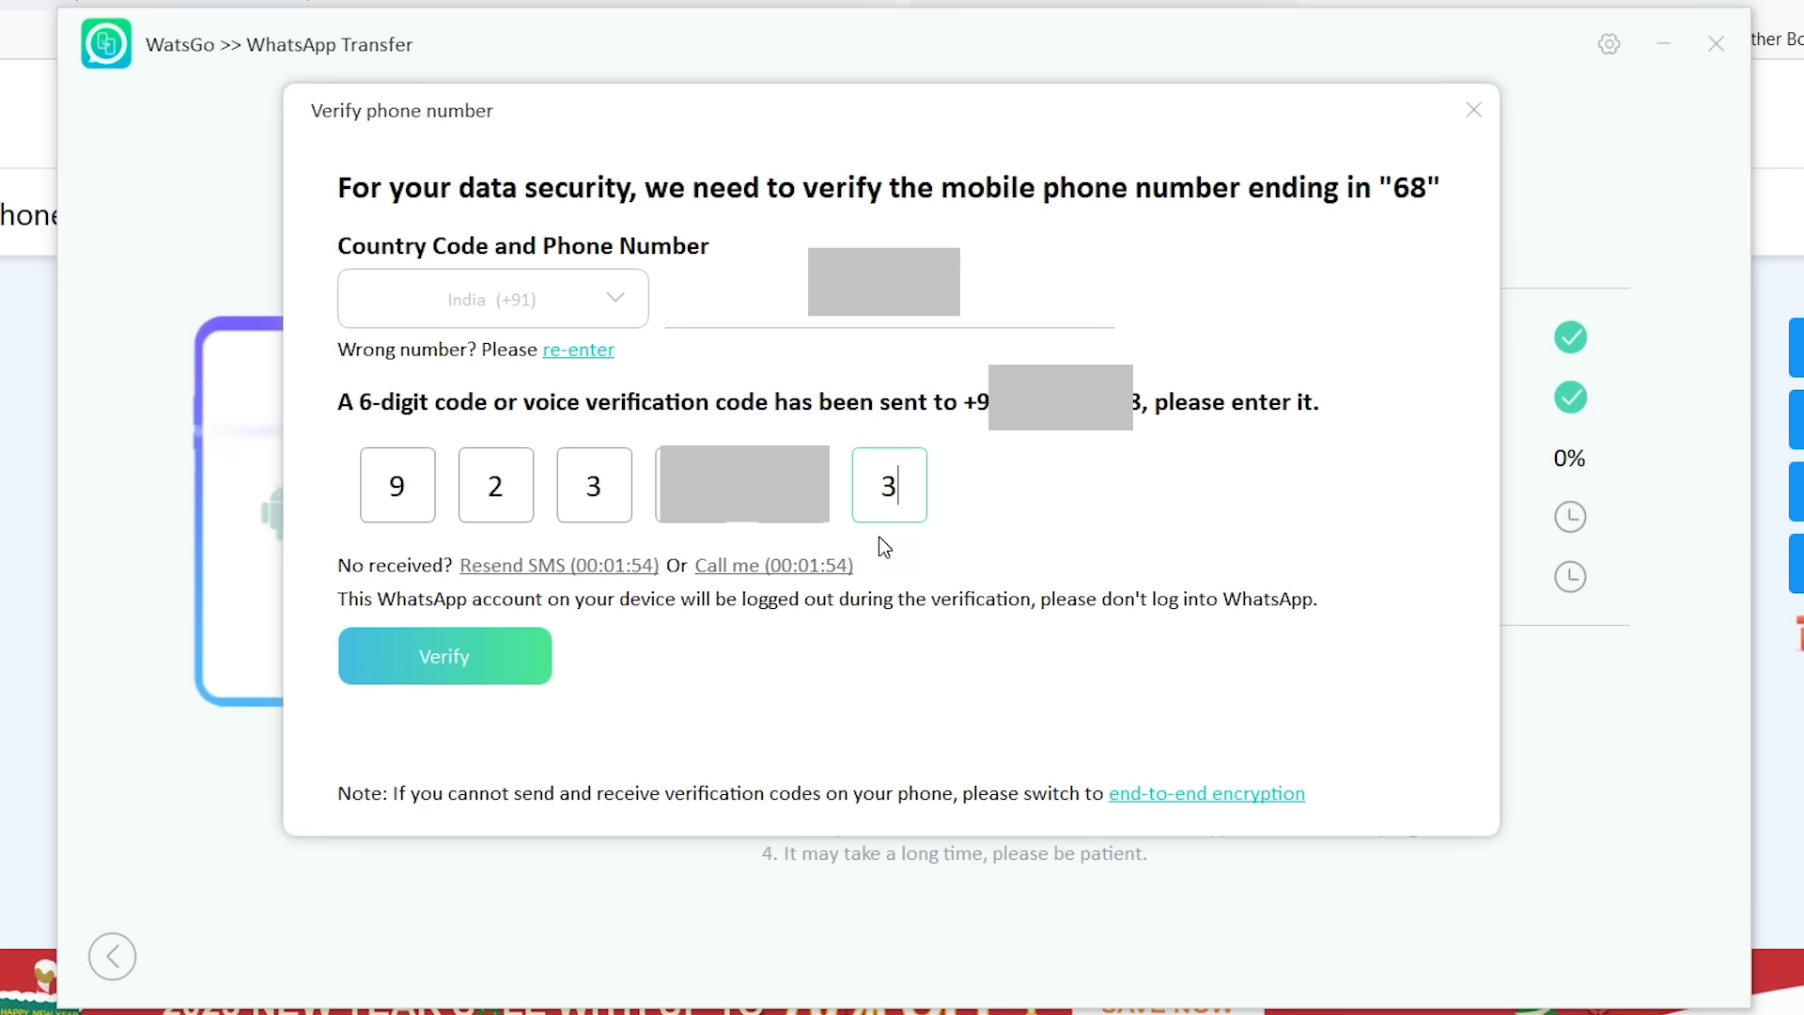
pyautogui.click(447, 655)
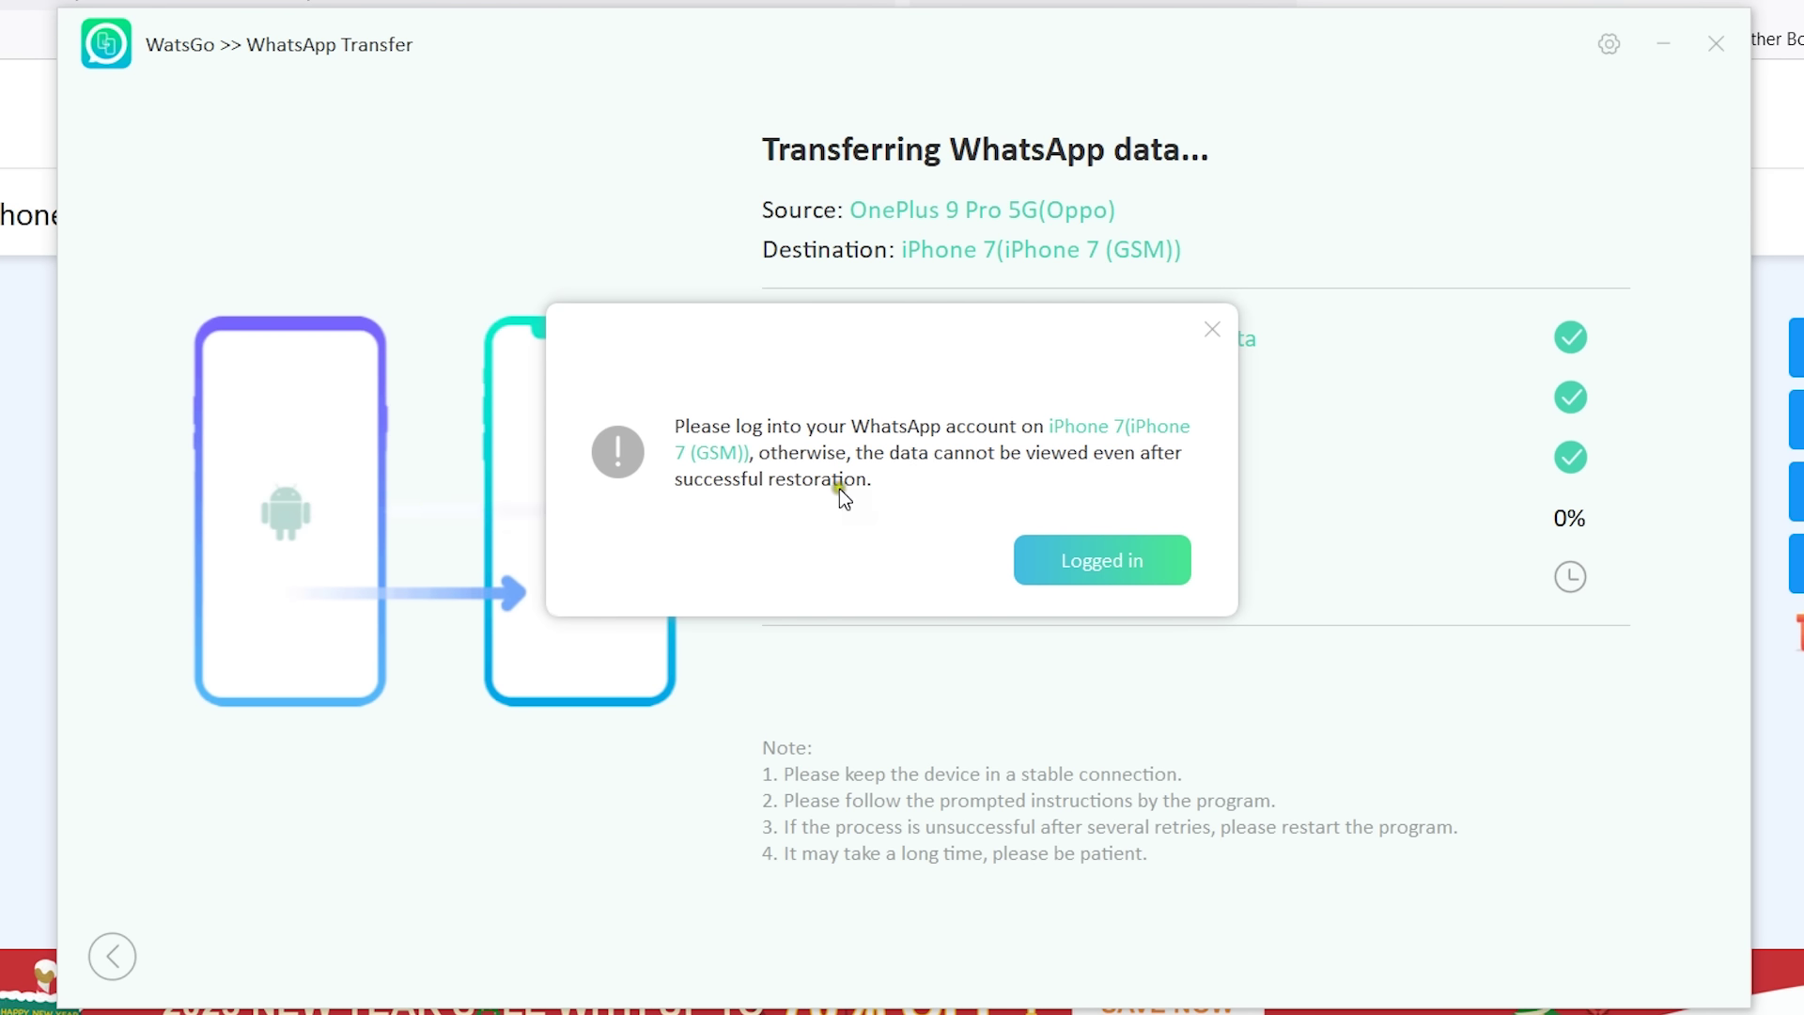
# Confirm WhatsApp is logged in on the iPhone 7.
pyautogui.click(1102, 557)
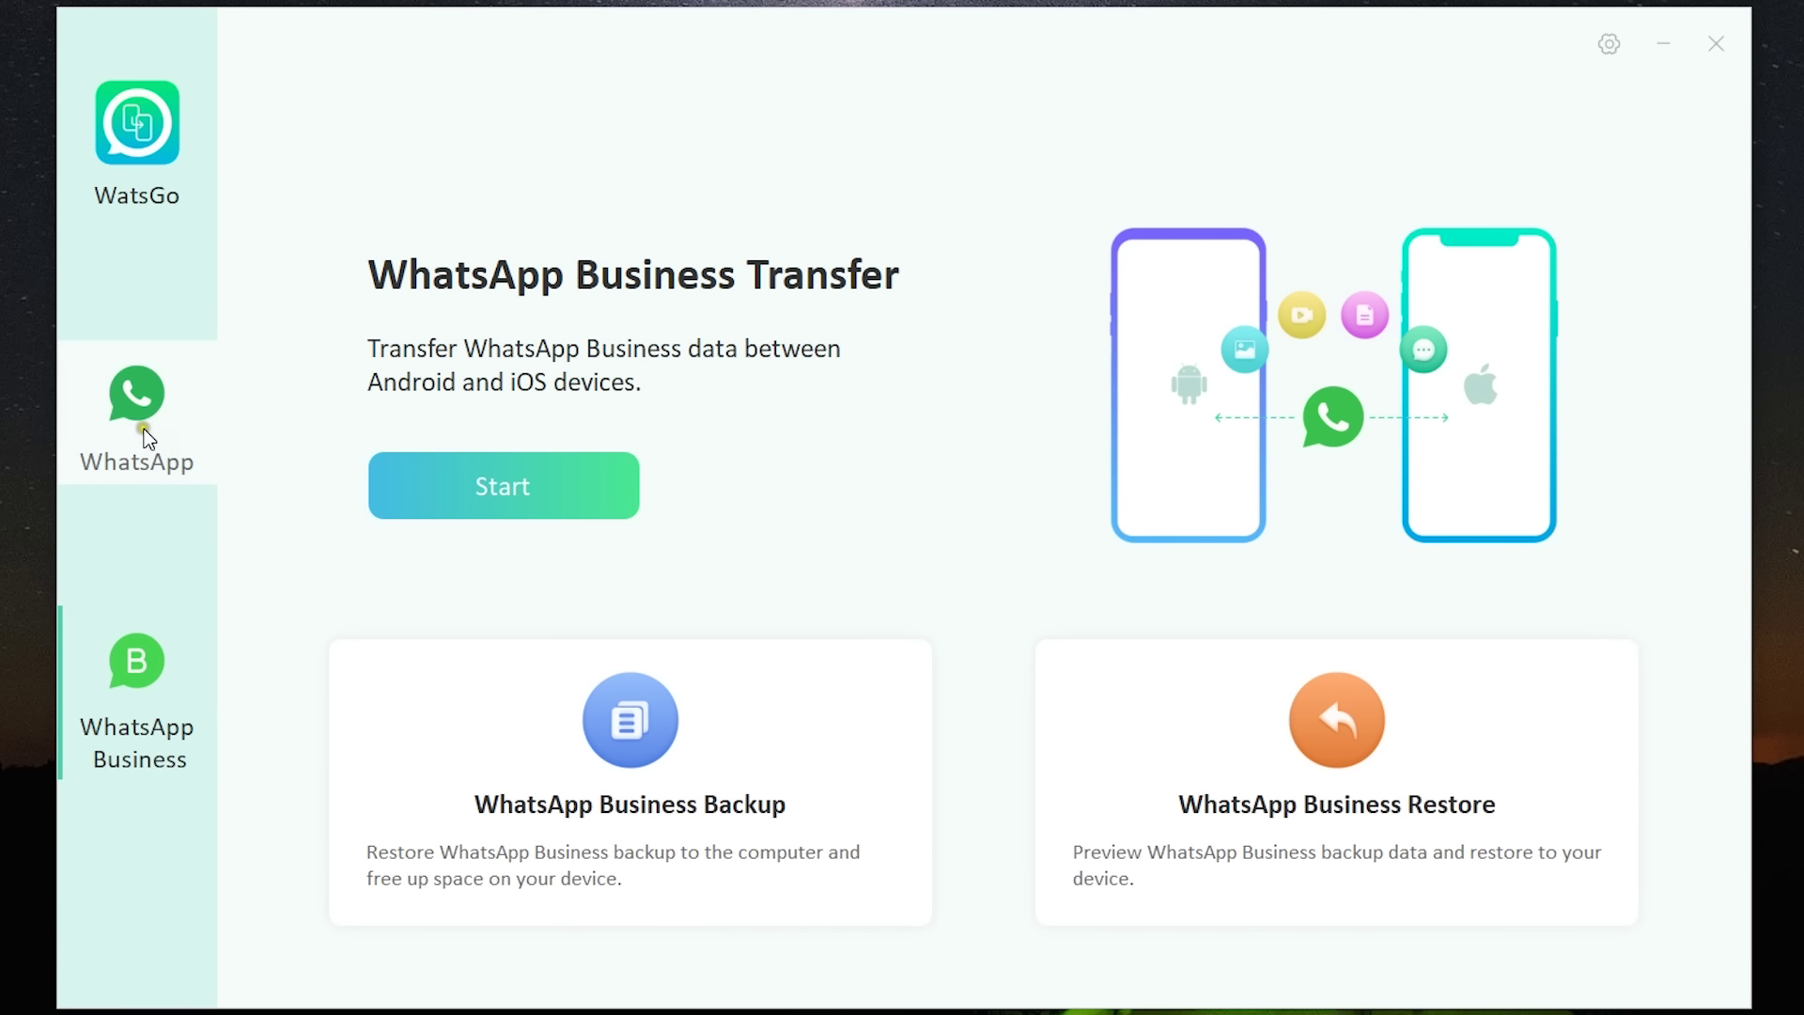
# Run WhatsApp Backup with the iPhone 7 selected as the source device.
pyautogui.click(146, 437)
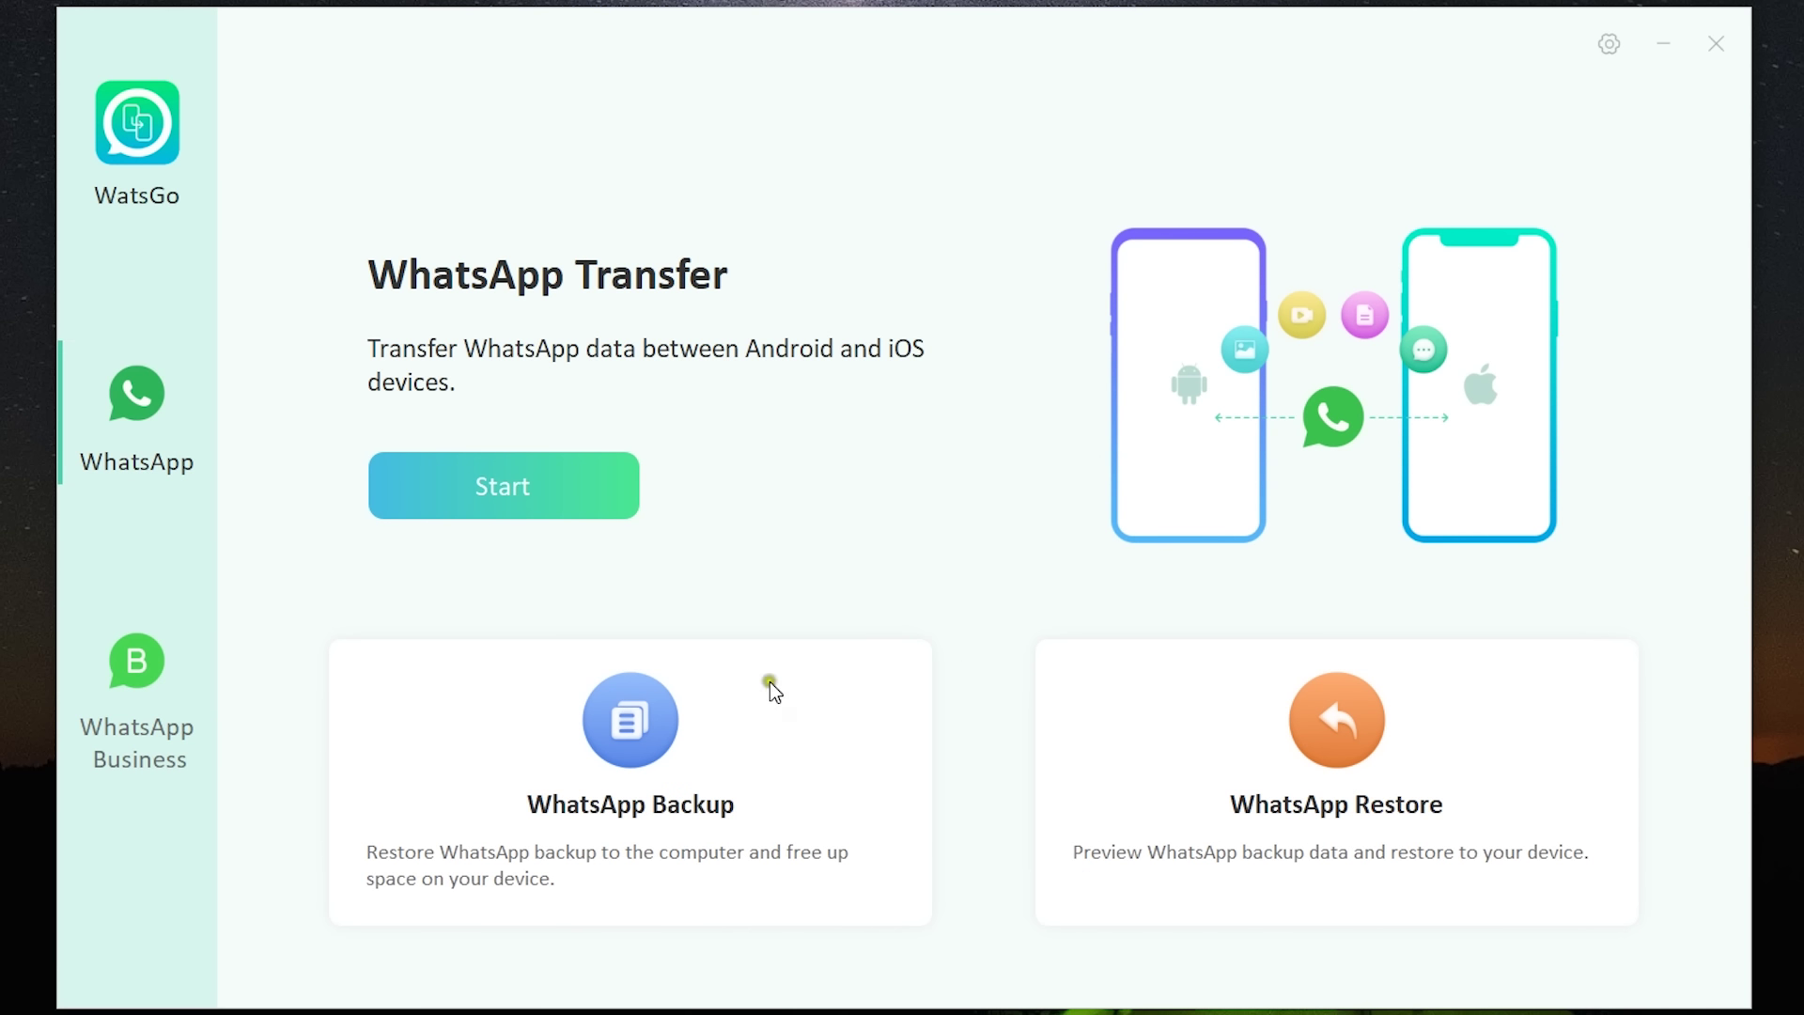
pyautogui.click(686, 779)
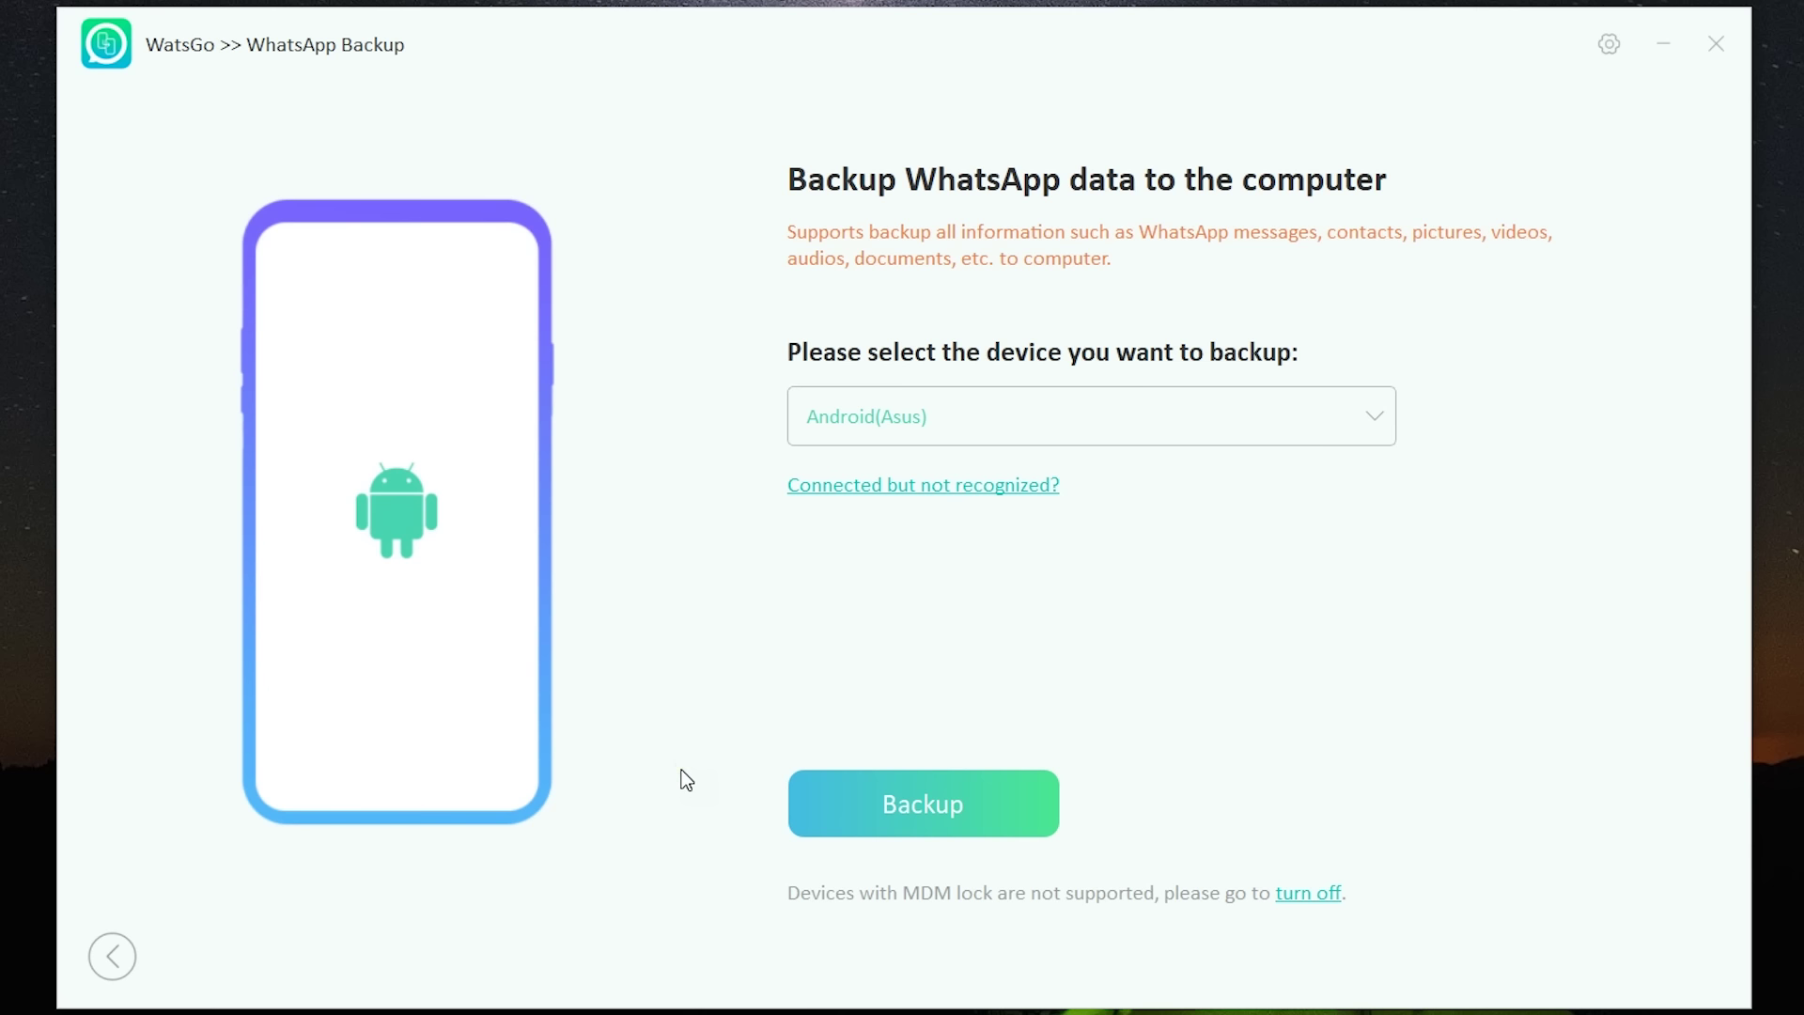
pyautogui.click(916, 424)
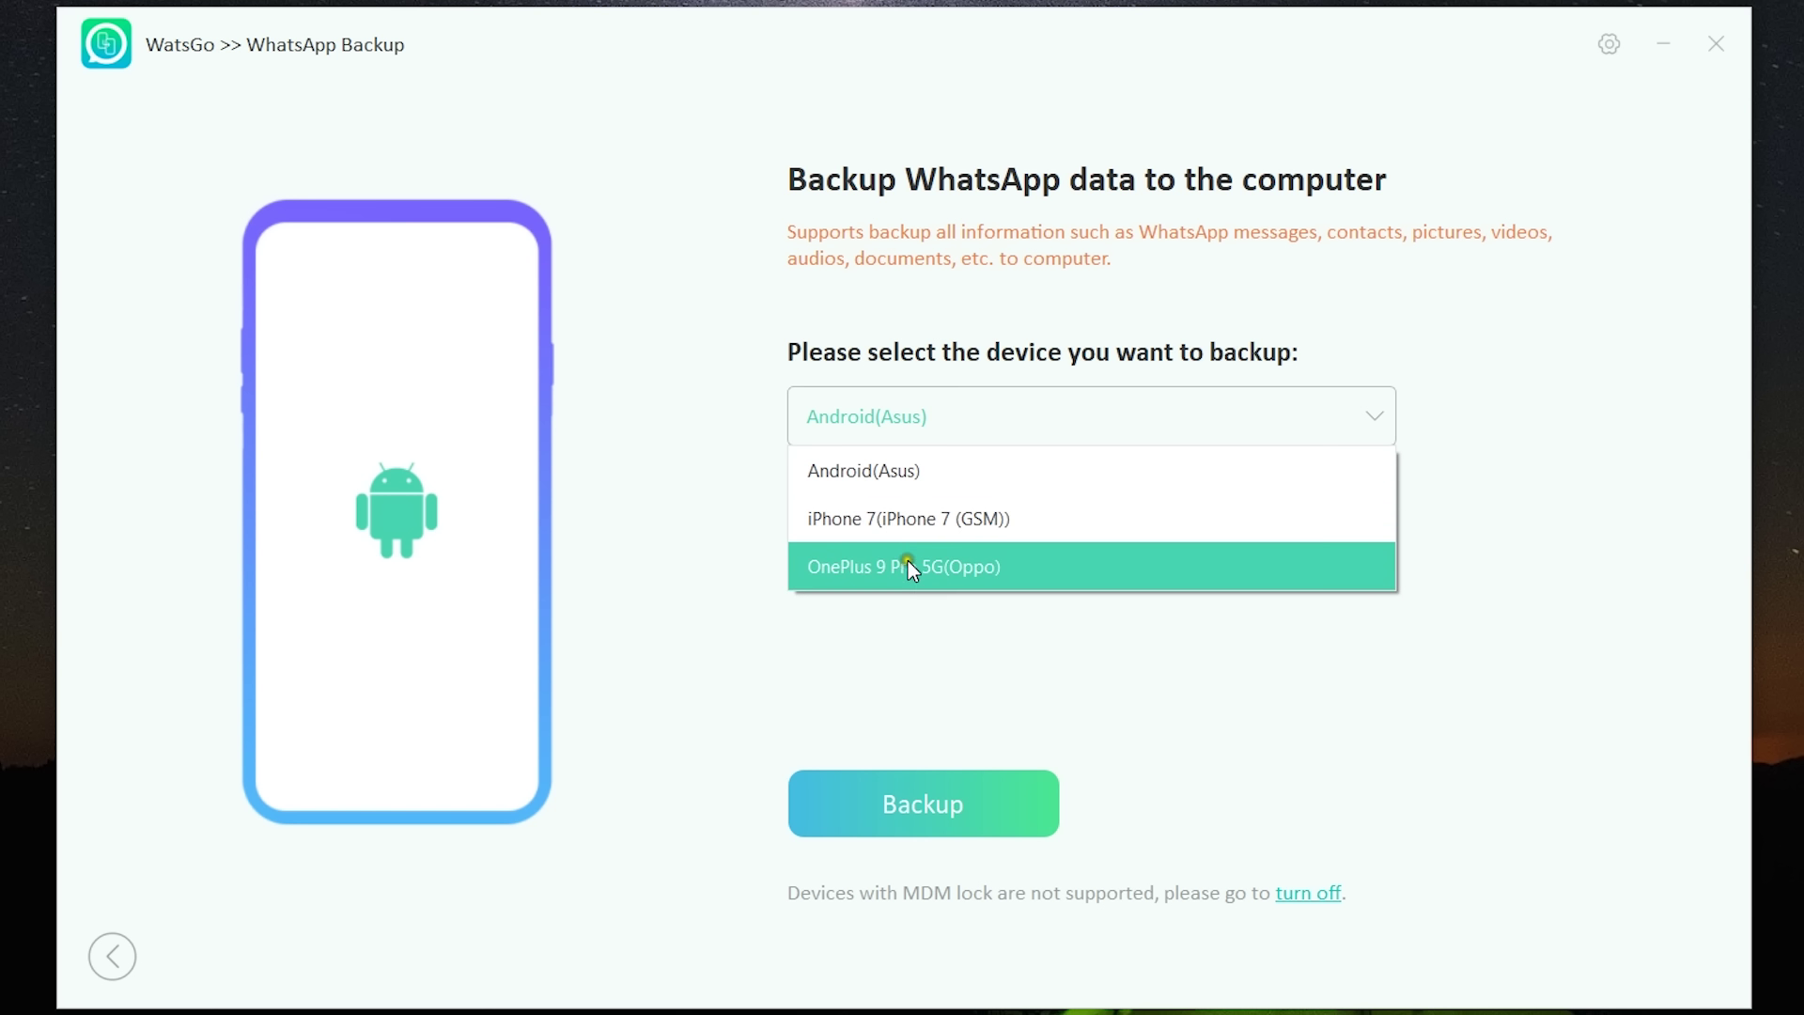
pyautogui.click(910, 534)
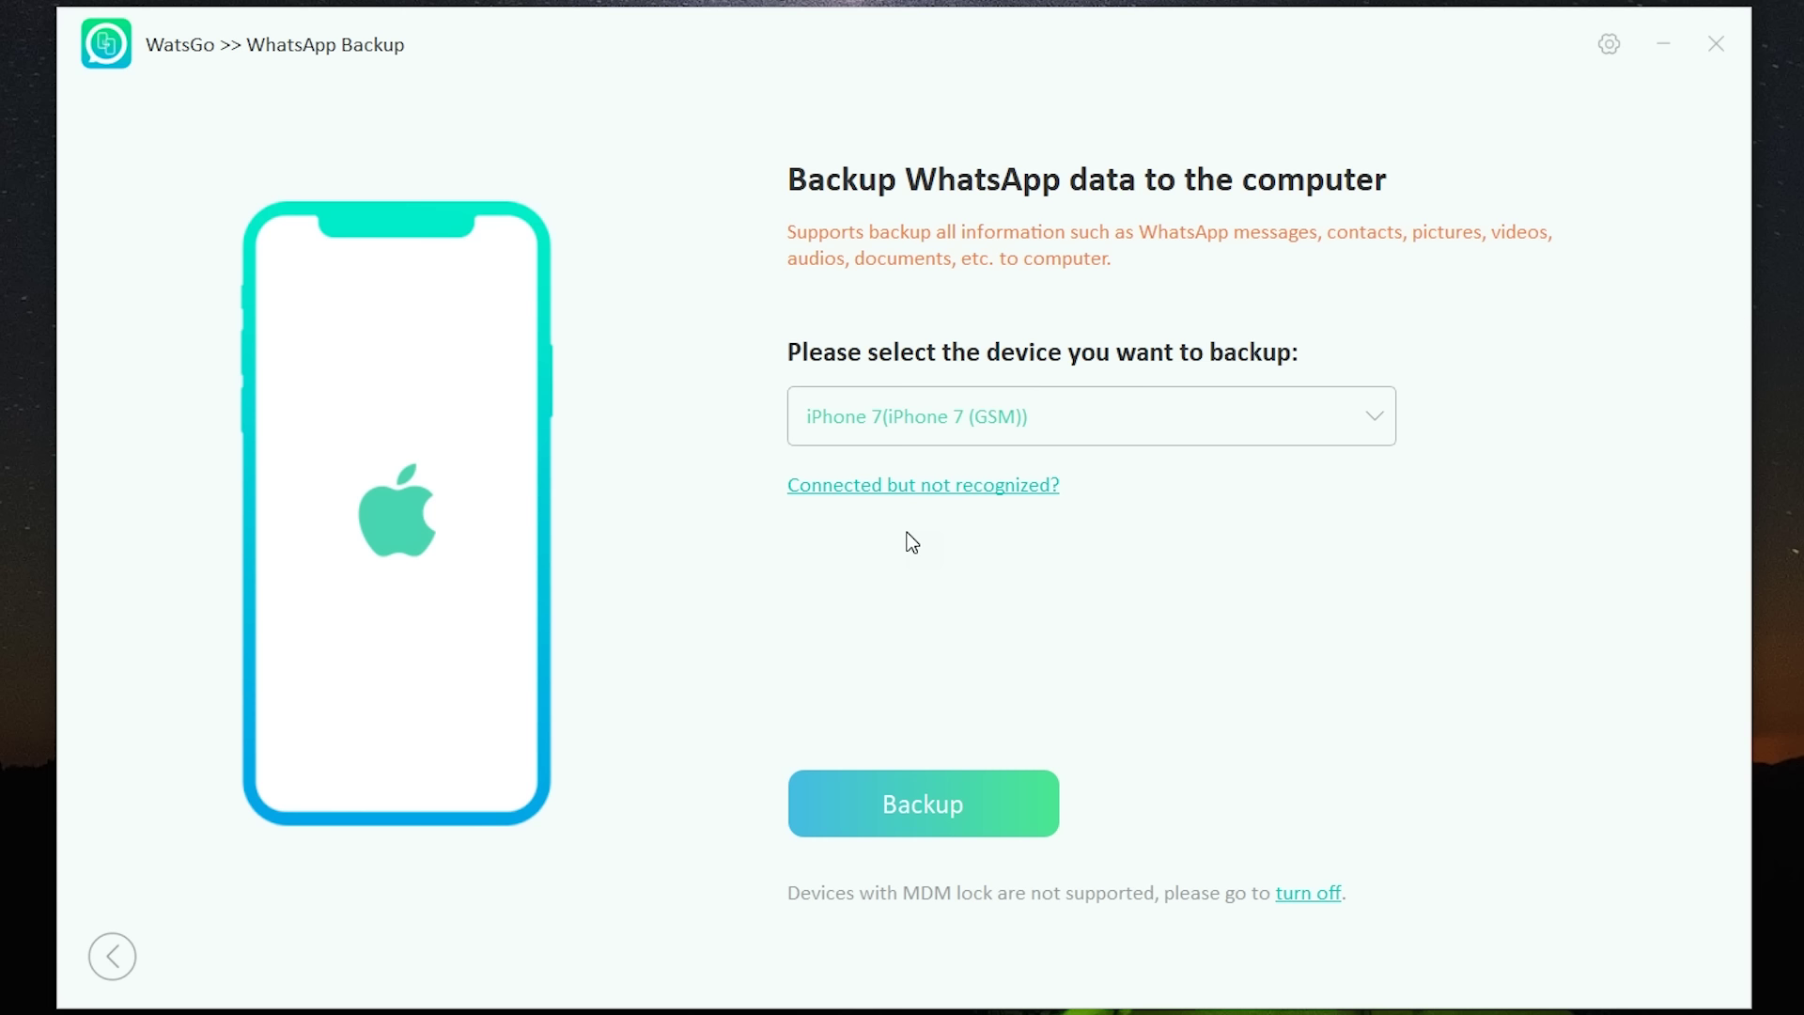
pyautogui.click(925, 805)
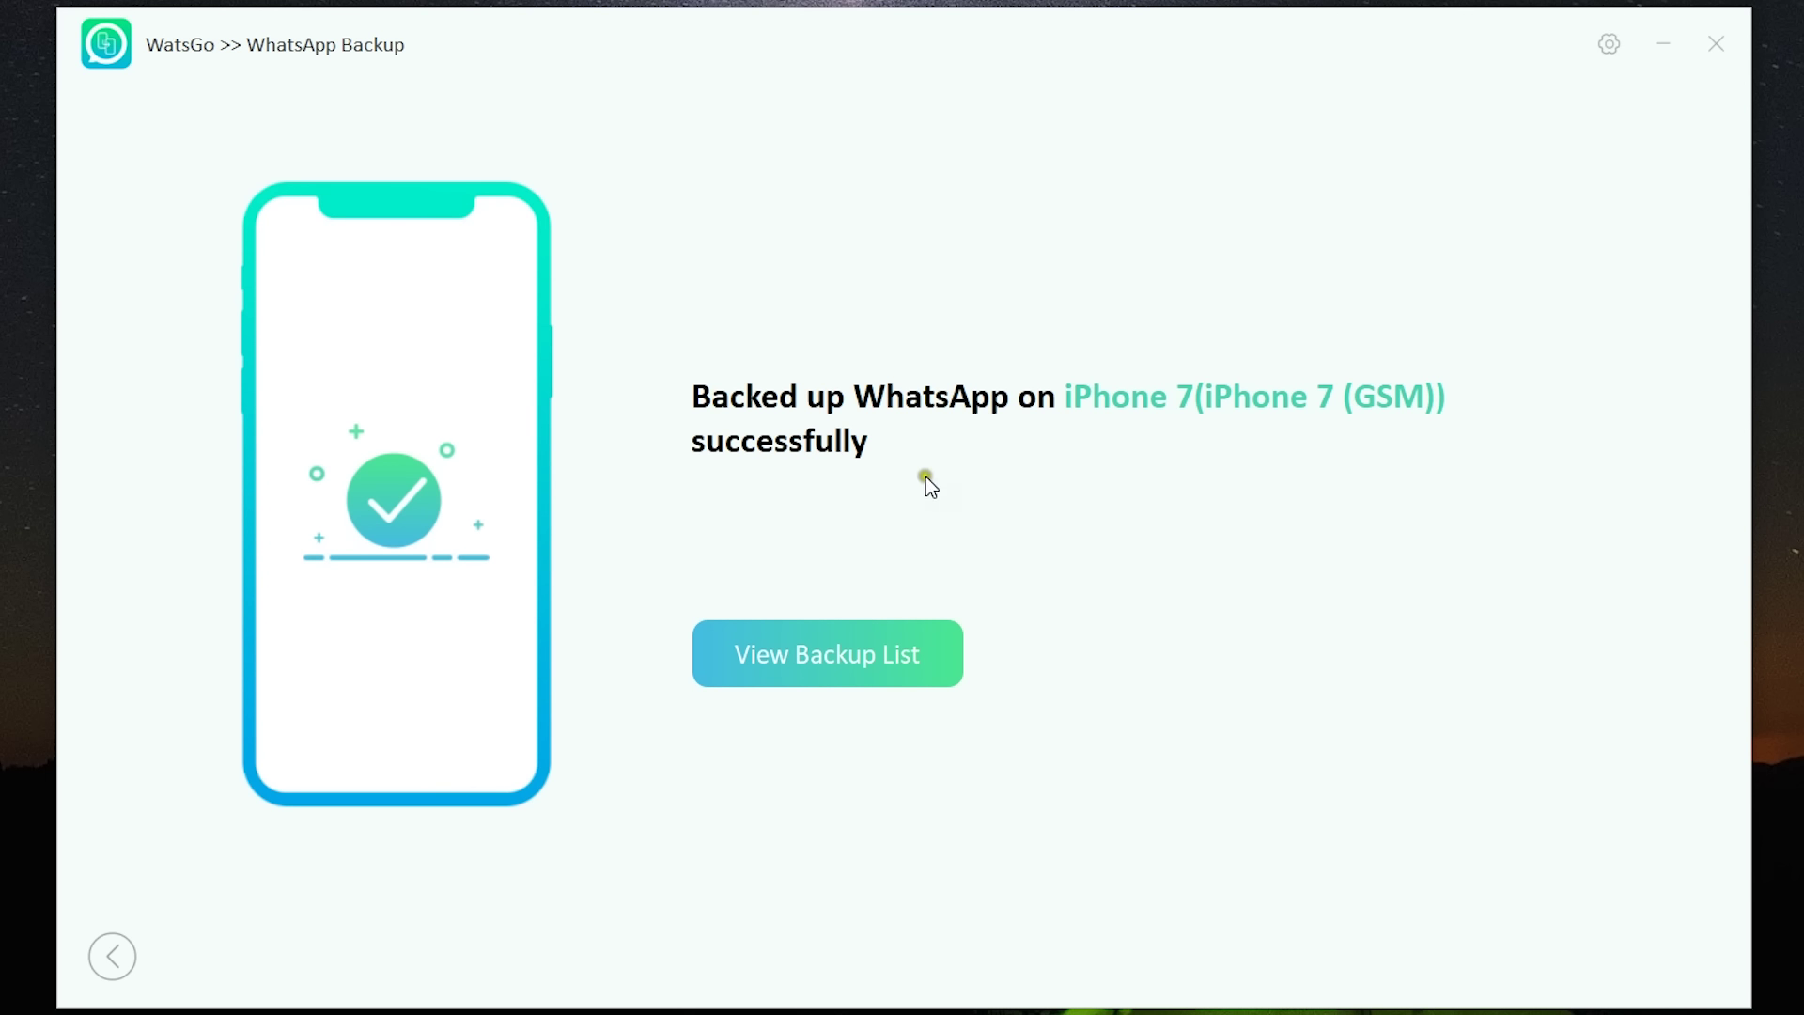
# Check the iPhone 7's 597.5MB backup in the list, skip setting a password, and go home.
pyautogui.click(827, 669)
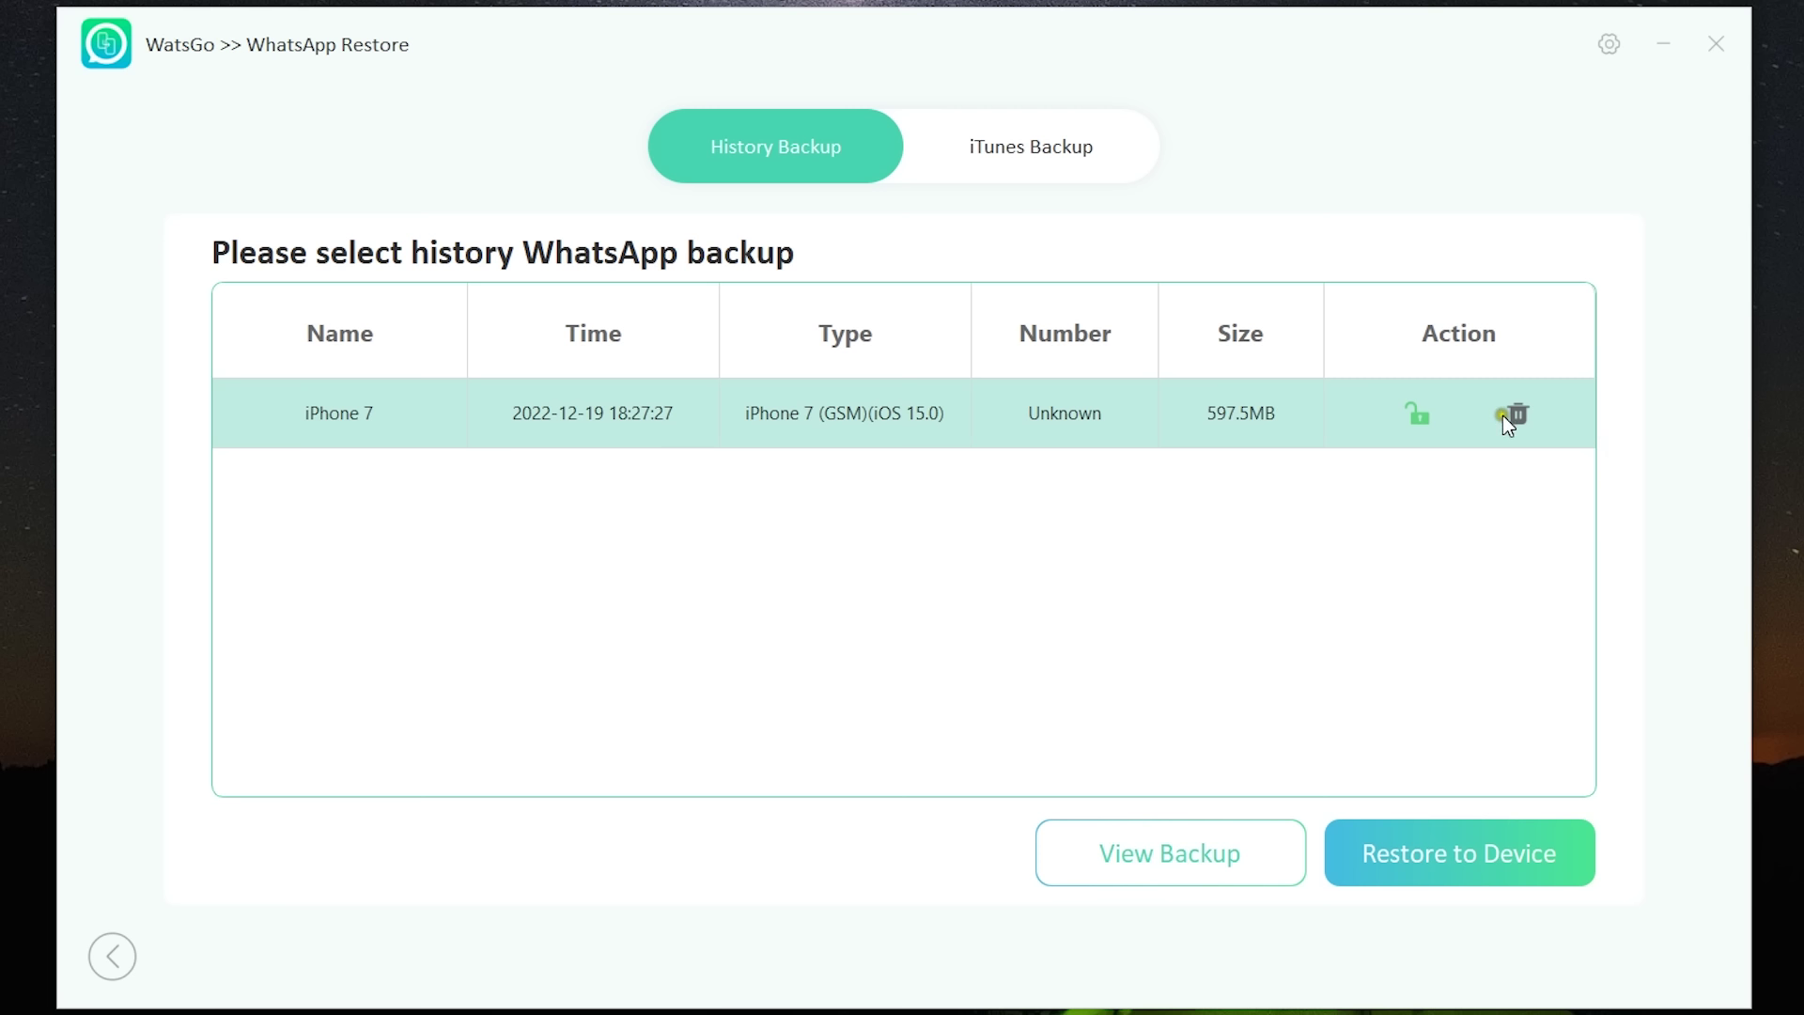
pyautogui.click(1421, 416)
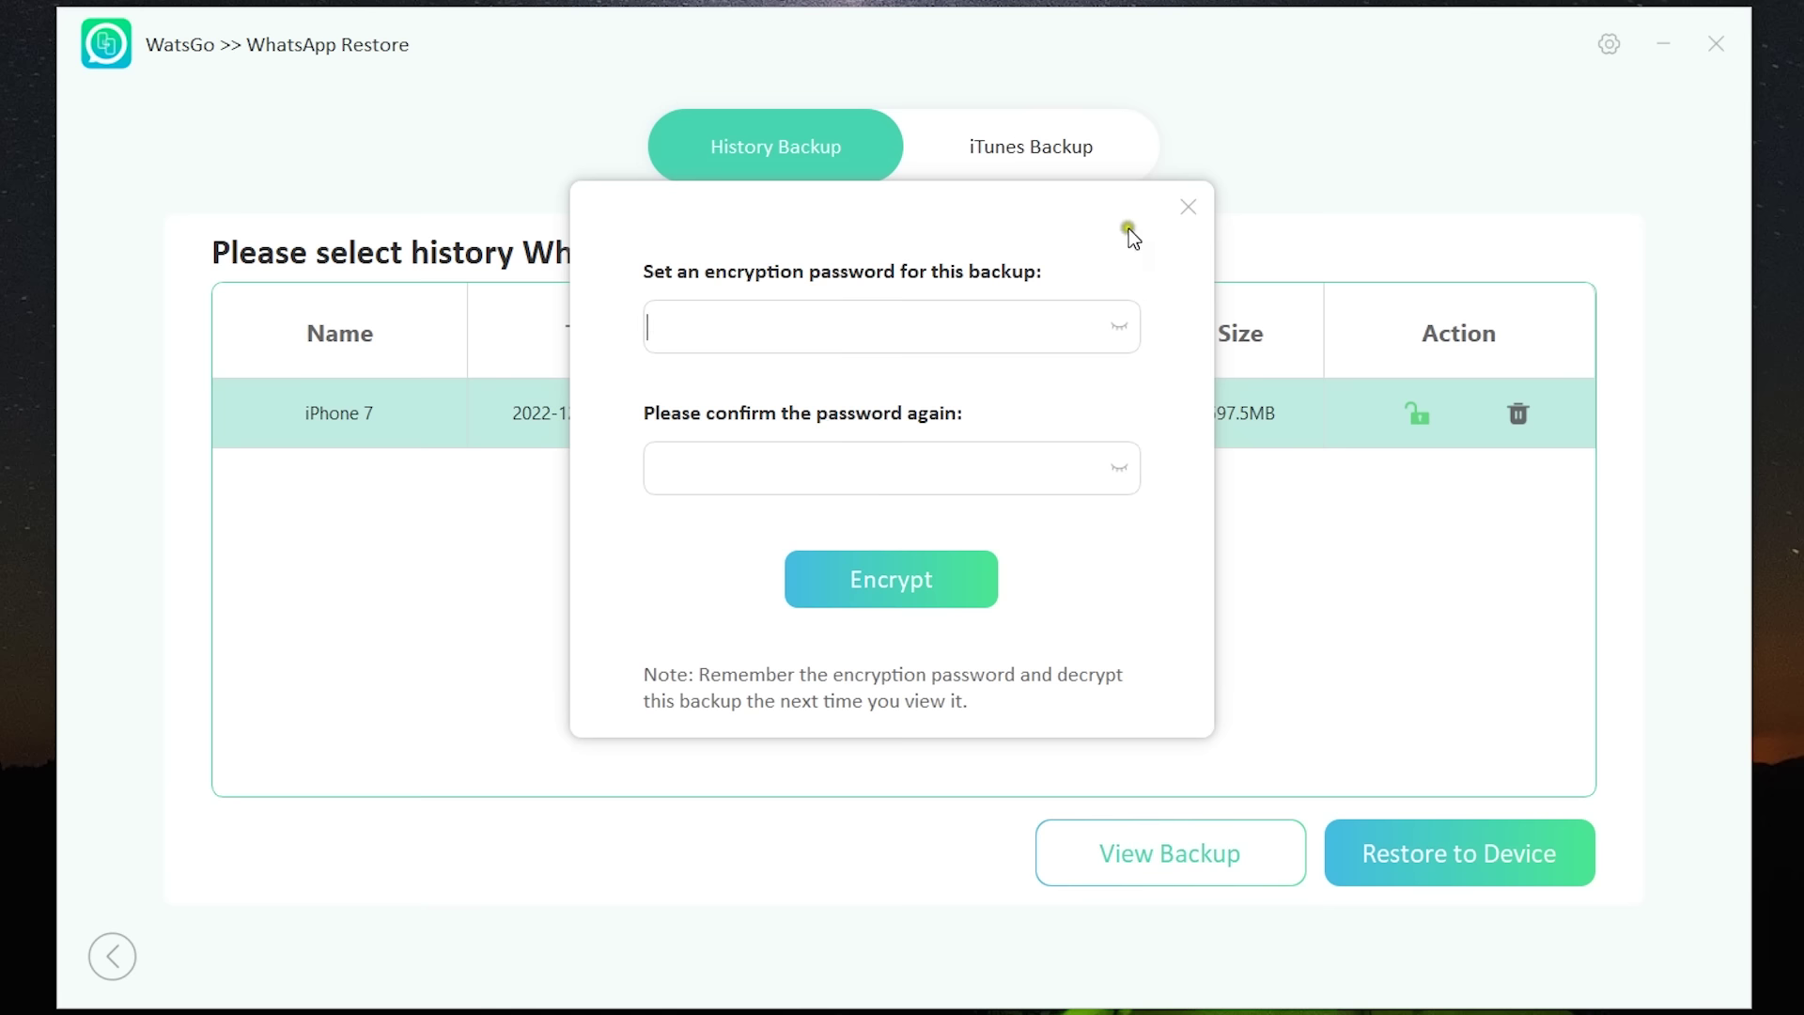
pyautogui.click(1186, 208)
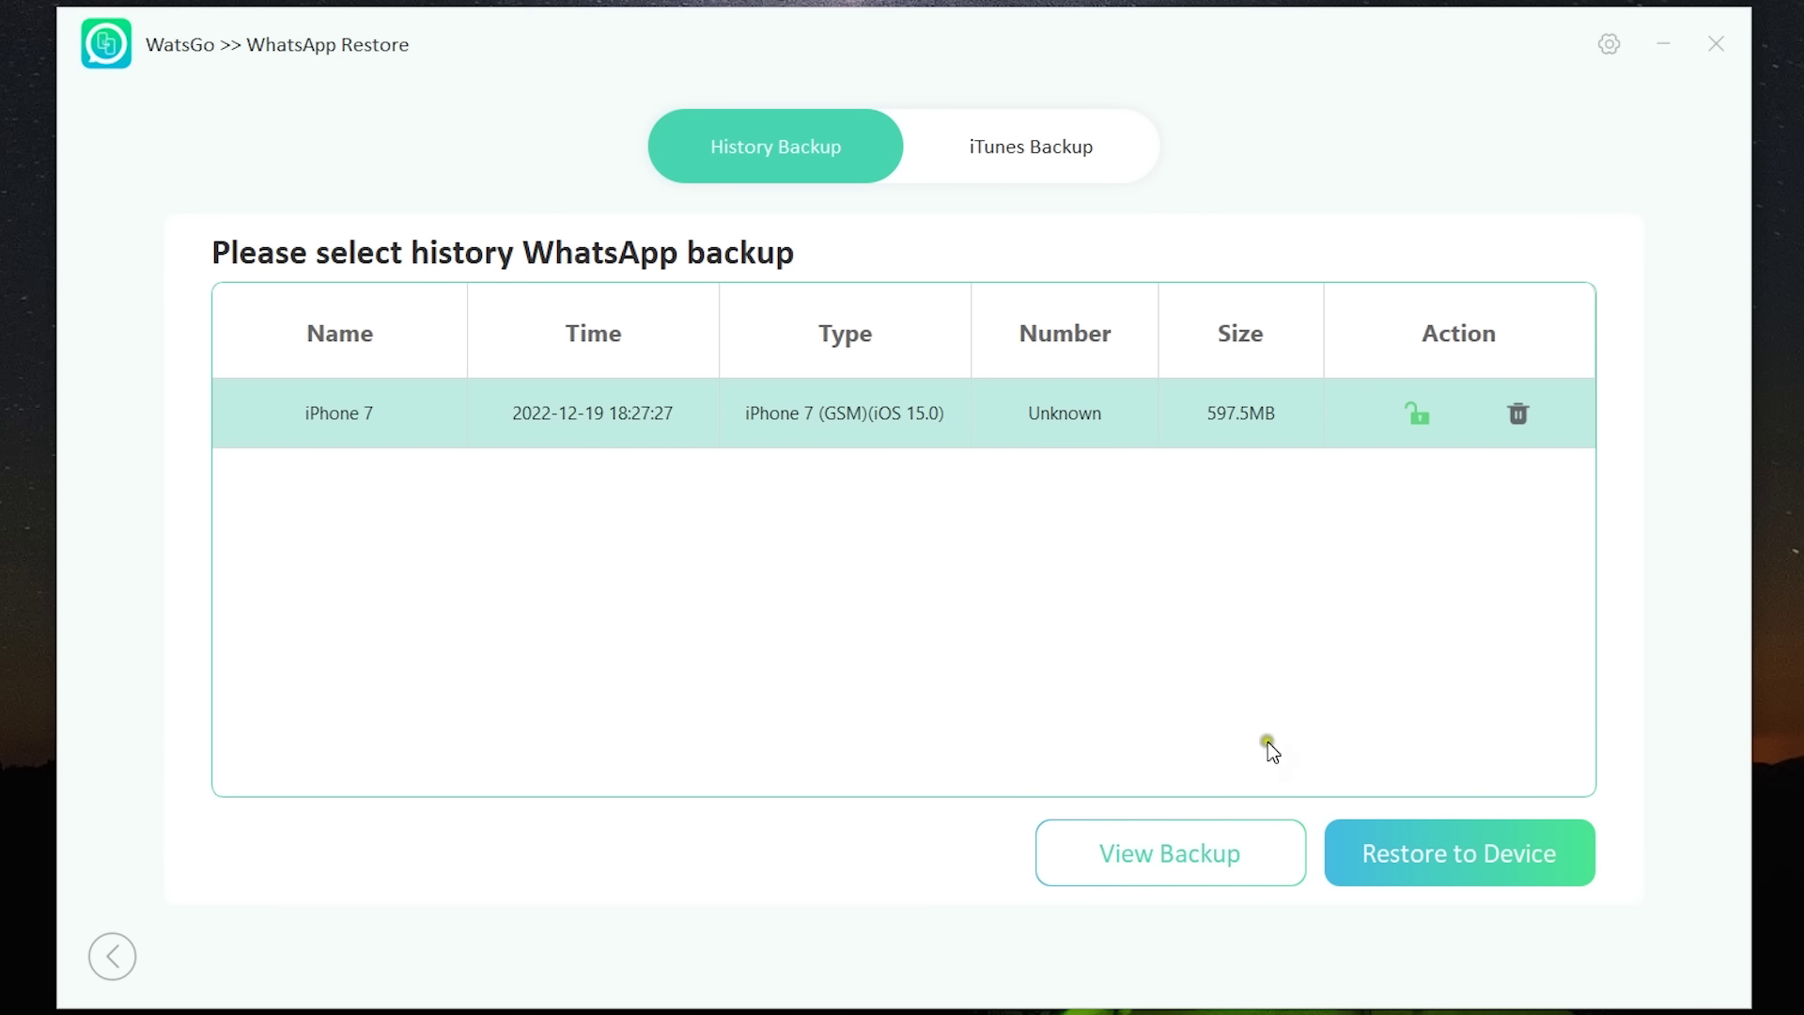
pyautogui.click(111, 957)
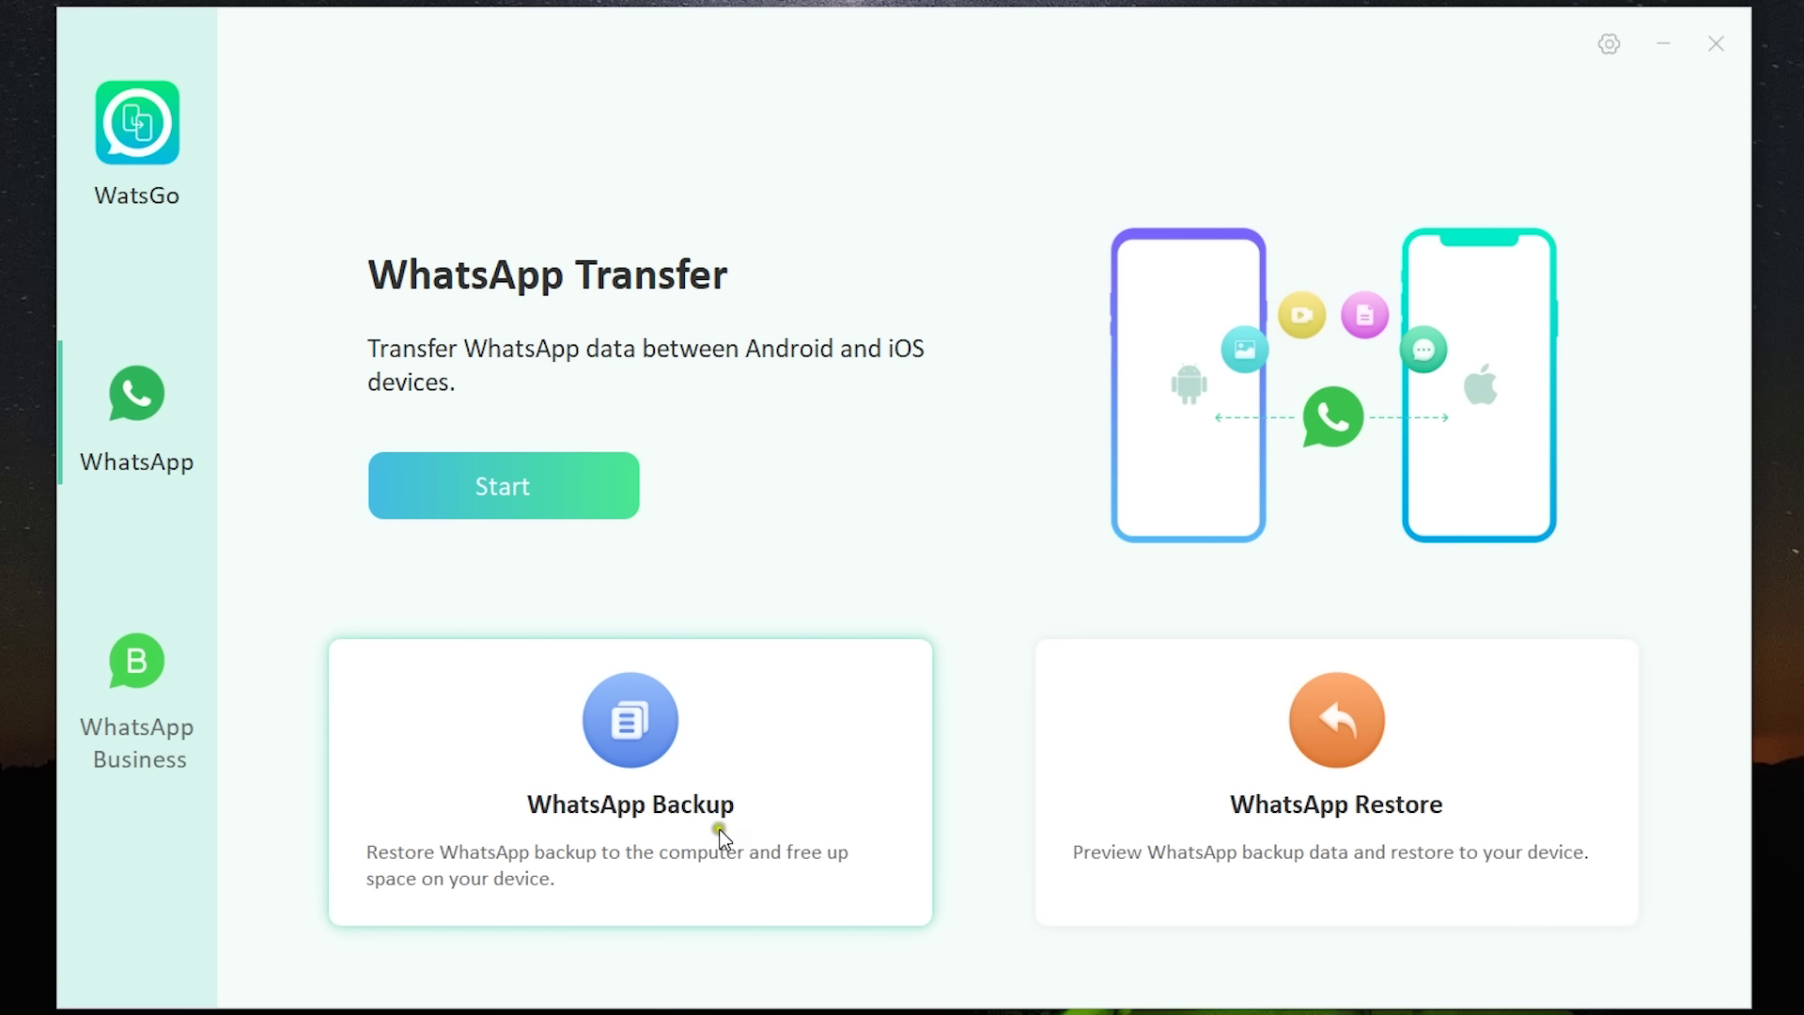
# Restore the 597.5MB iPhone 7 backup to the iPhone 7, accepting the update, overwrite and login prompts.
pyautogui.click(1355, 789)
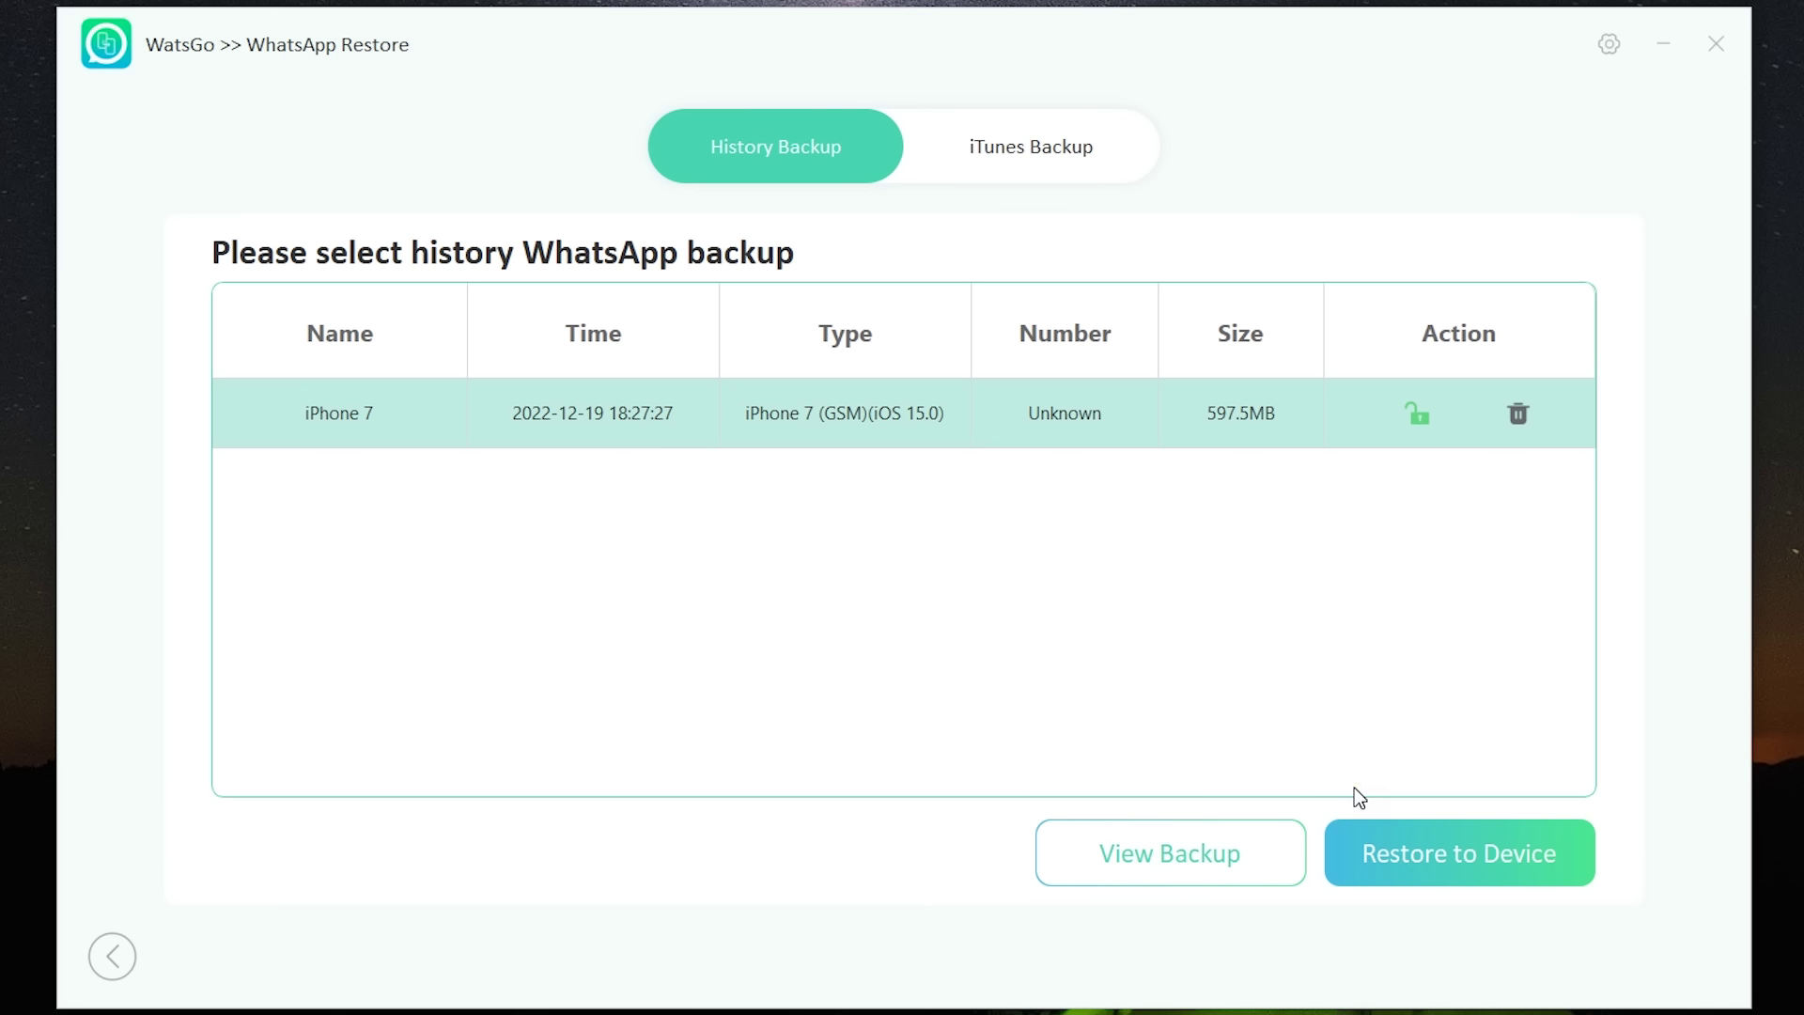
pyautogui.click(1477, 865)
pyautogui.click(977, 394)
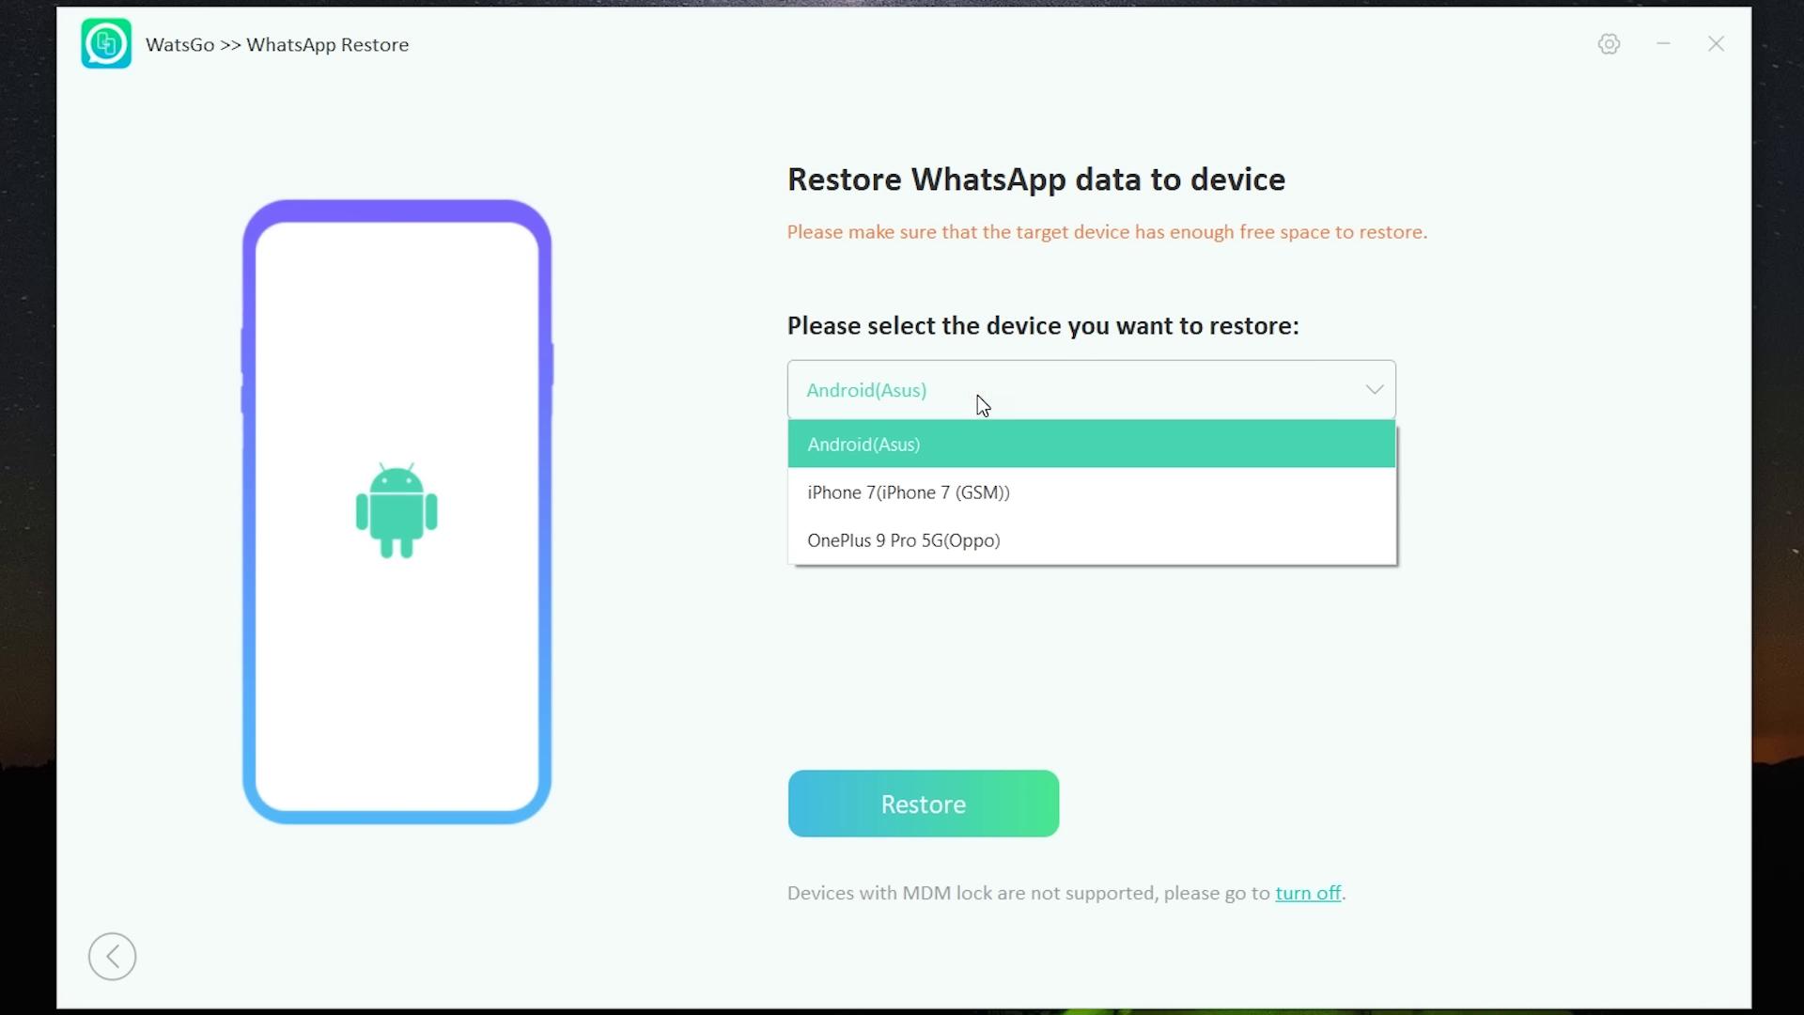
pyautogui.click(858, 499)
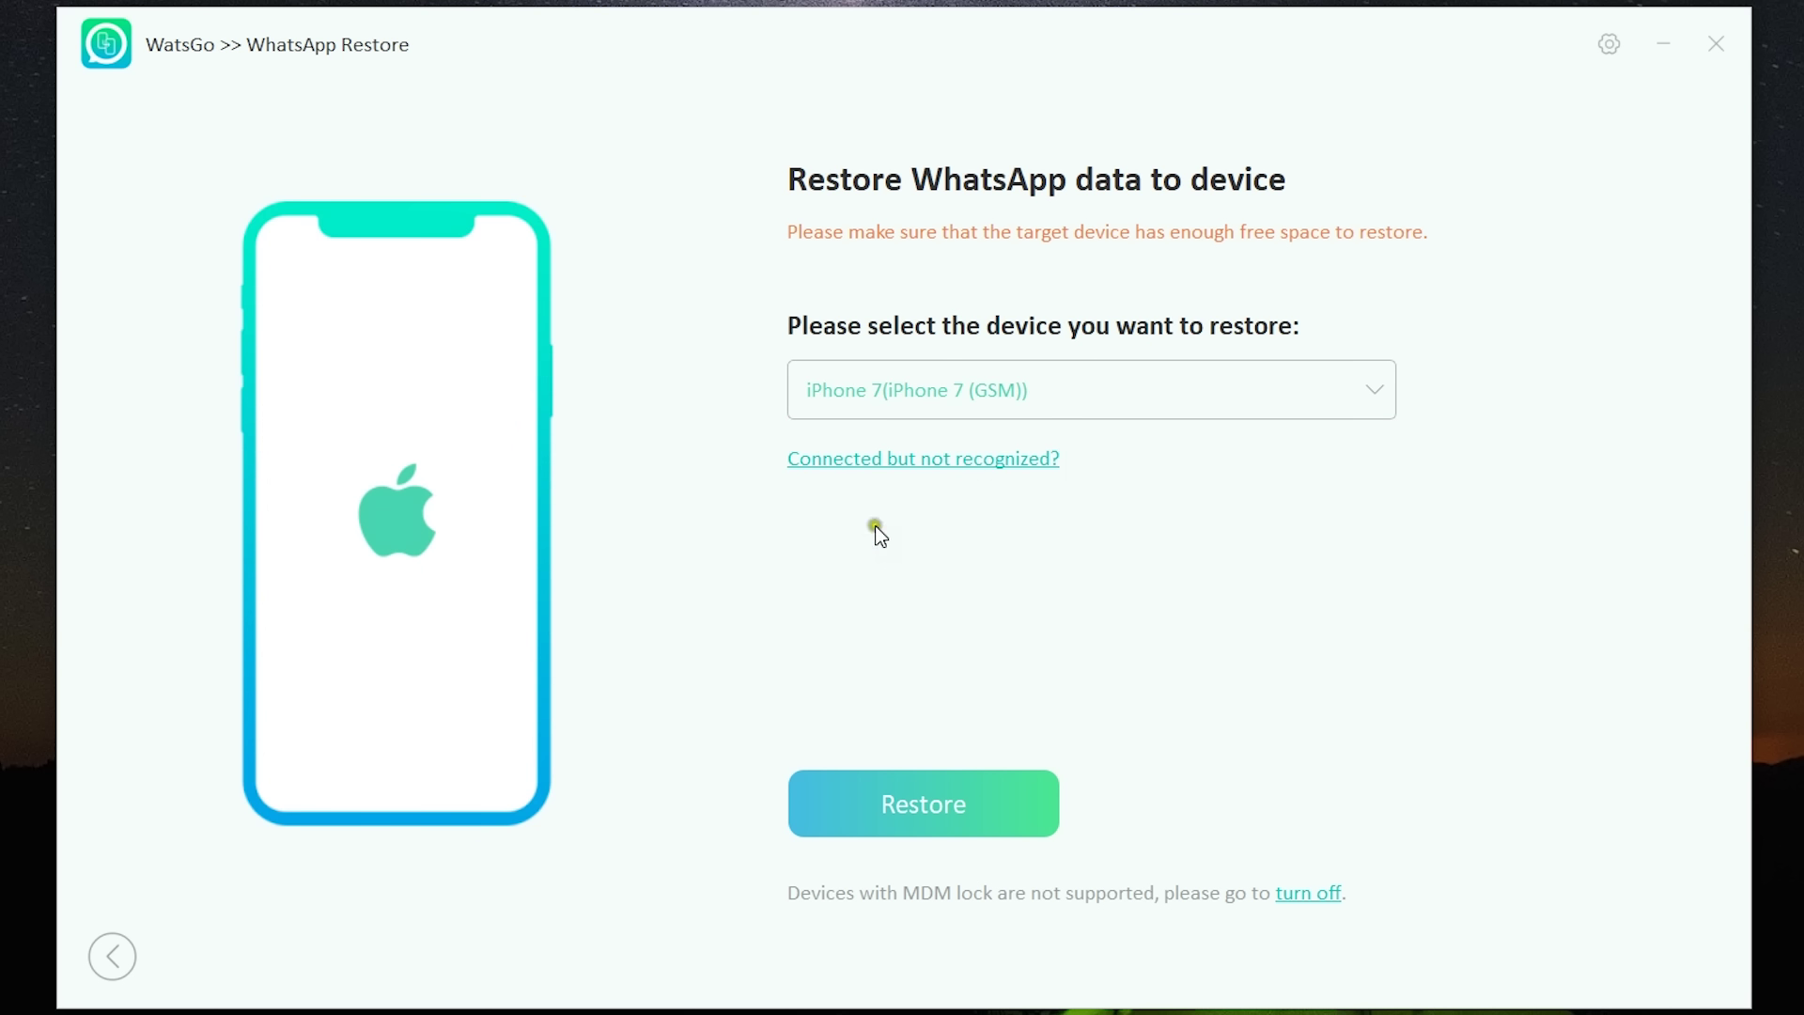
pyautogui.click(933, 799)
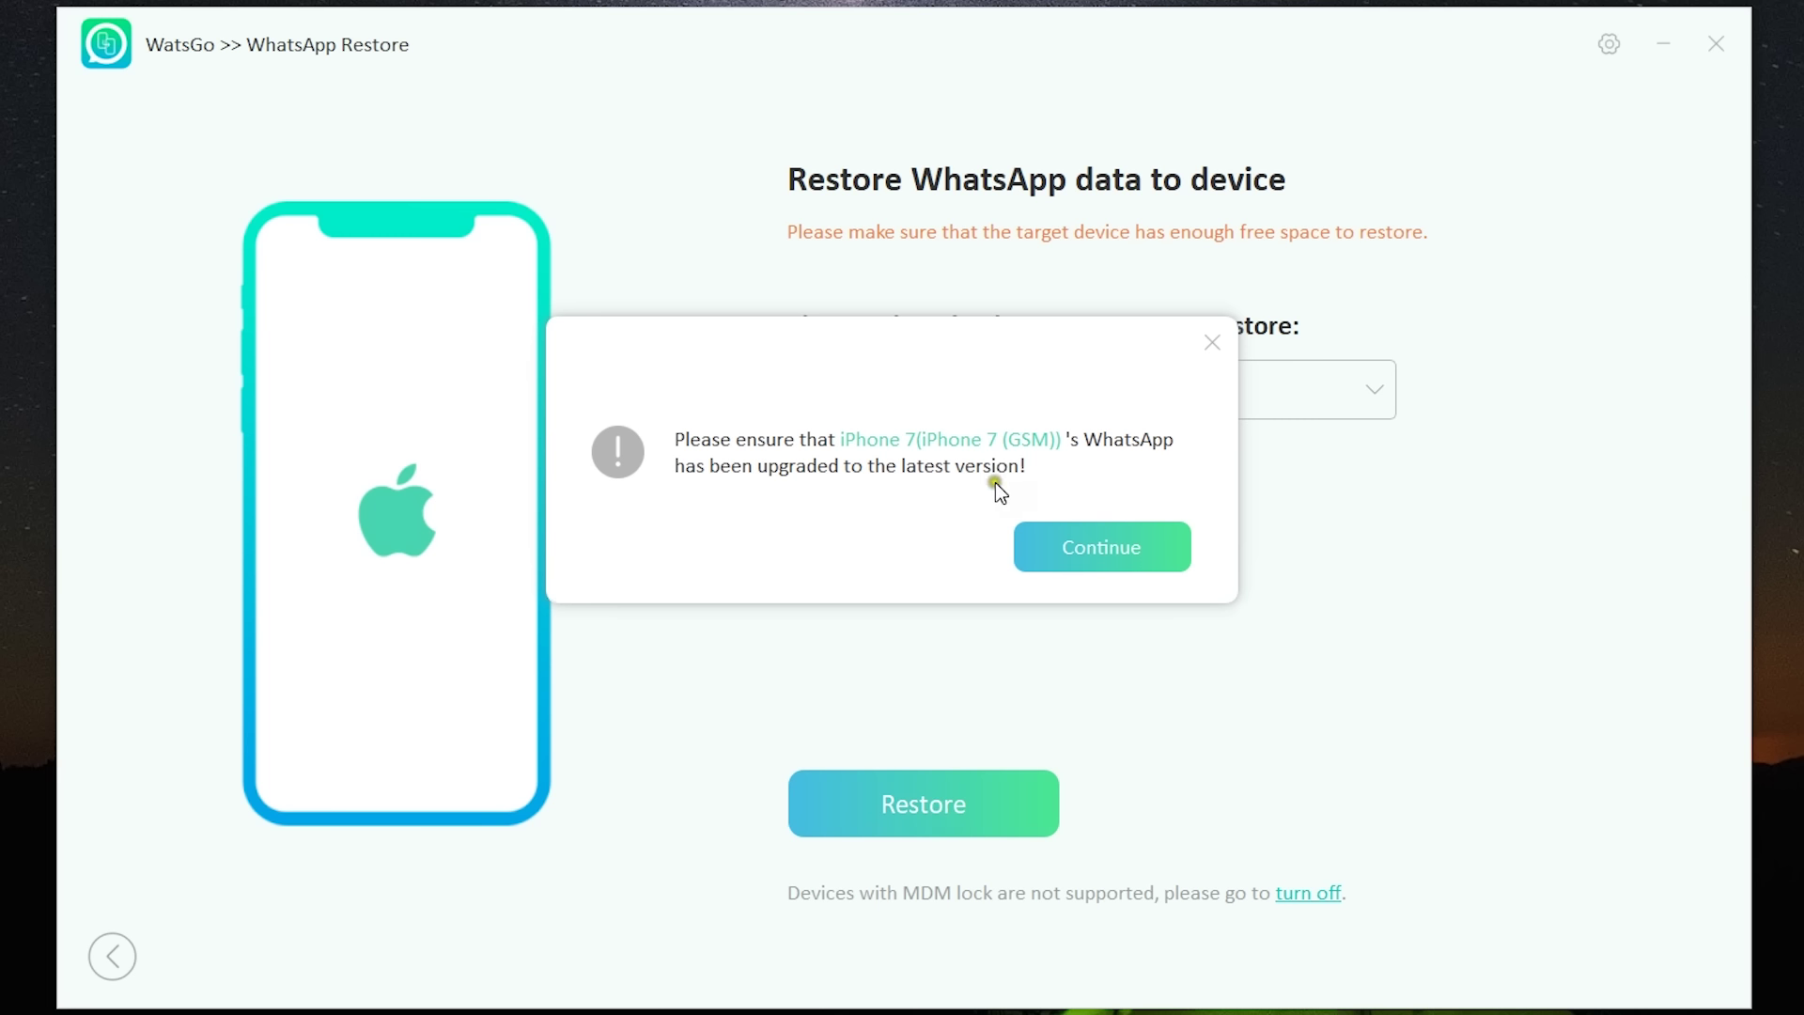
pyautogui.click(1092, 550)
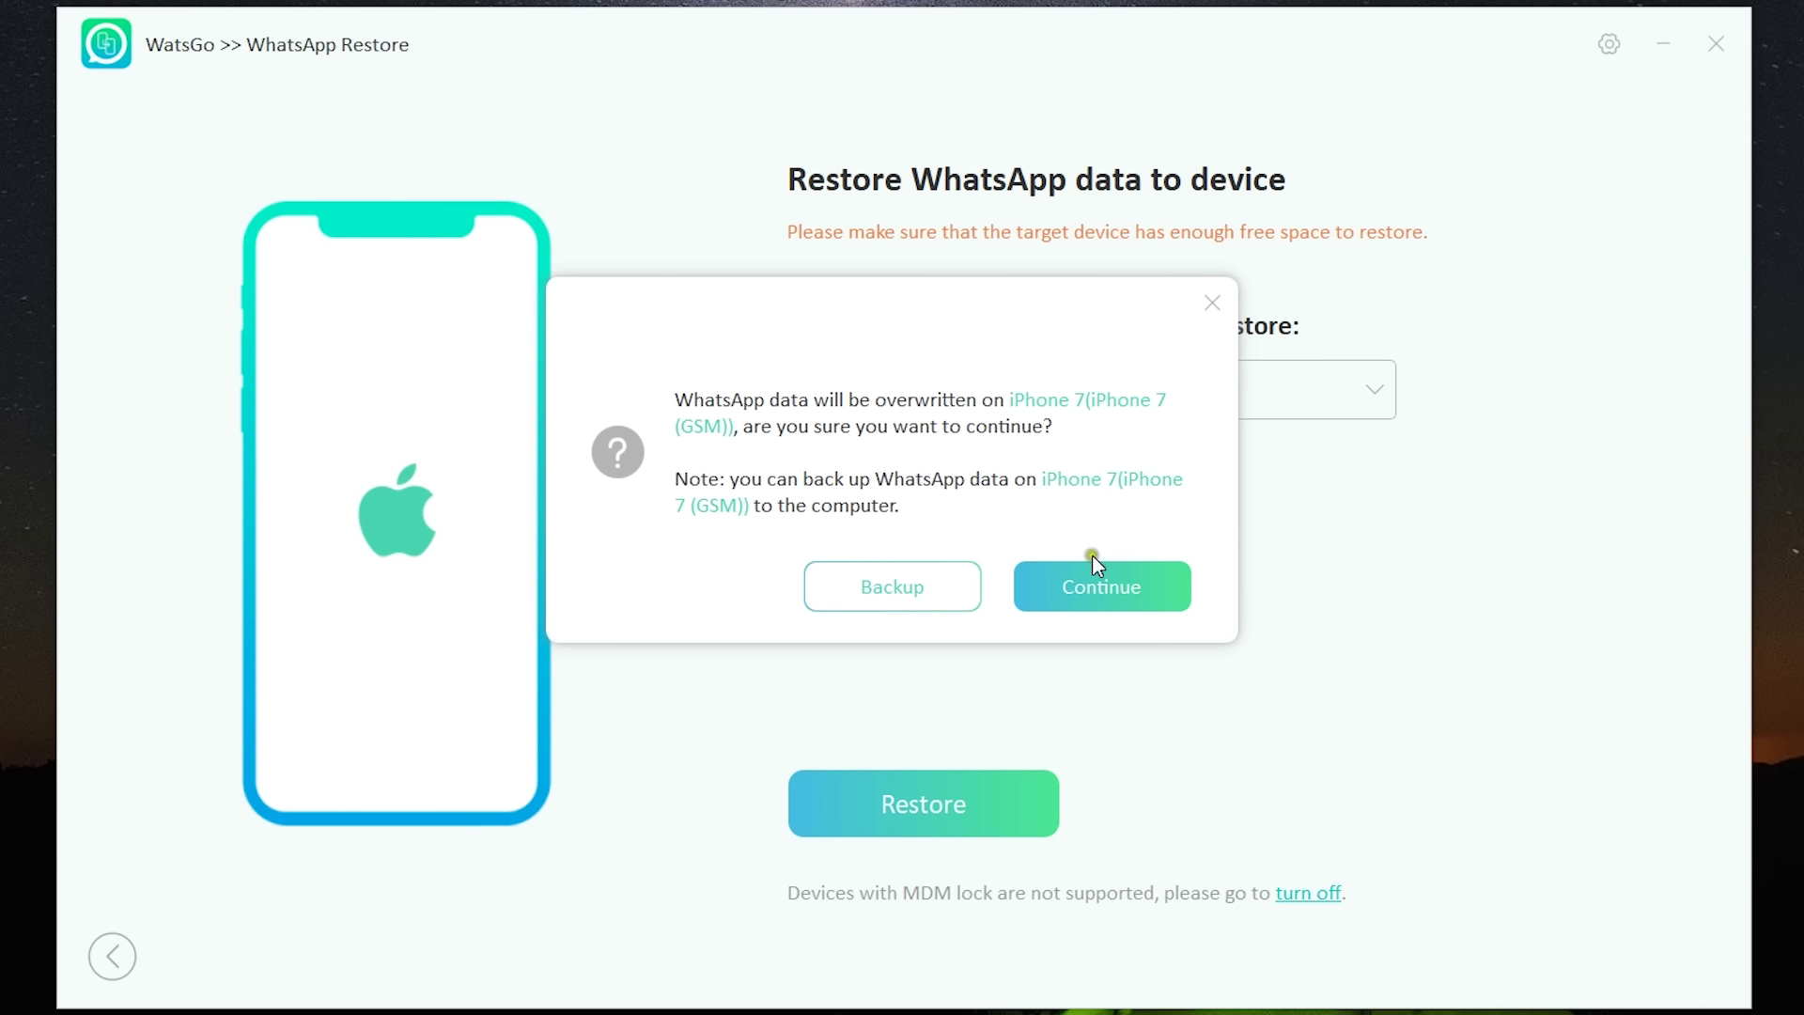
pyautogui.click(1109, 569)
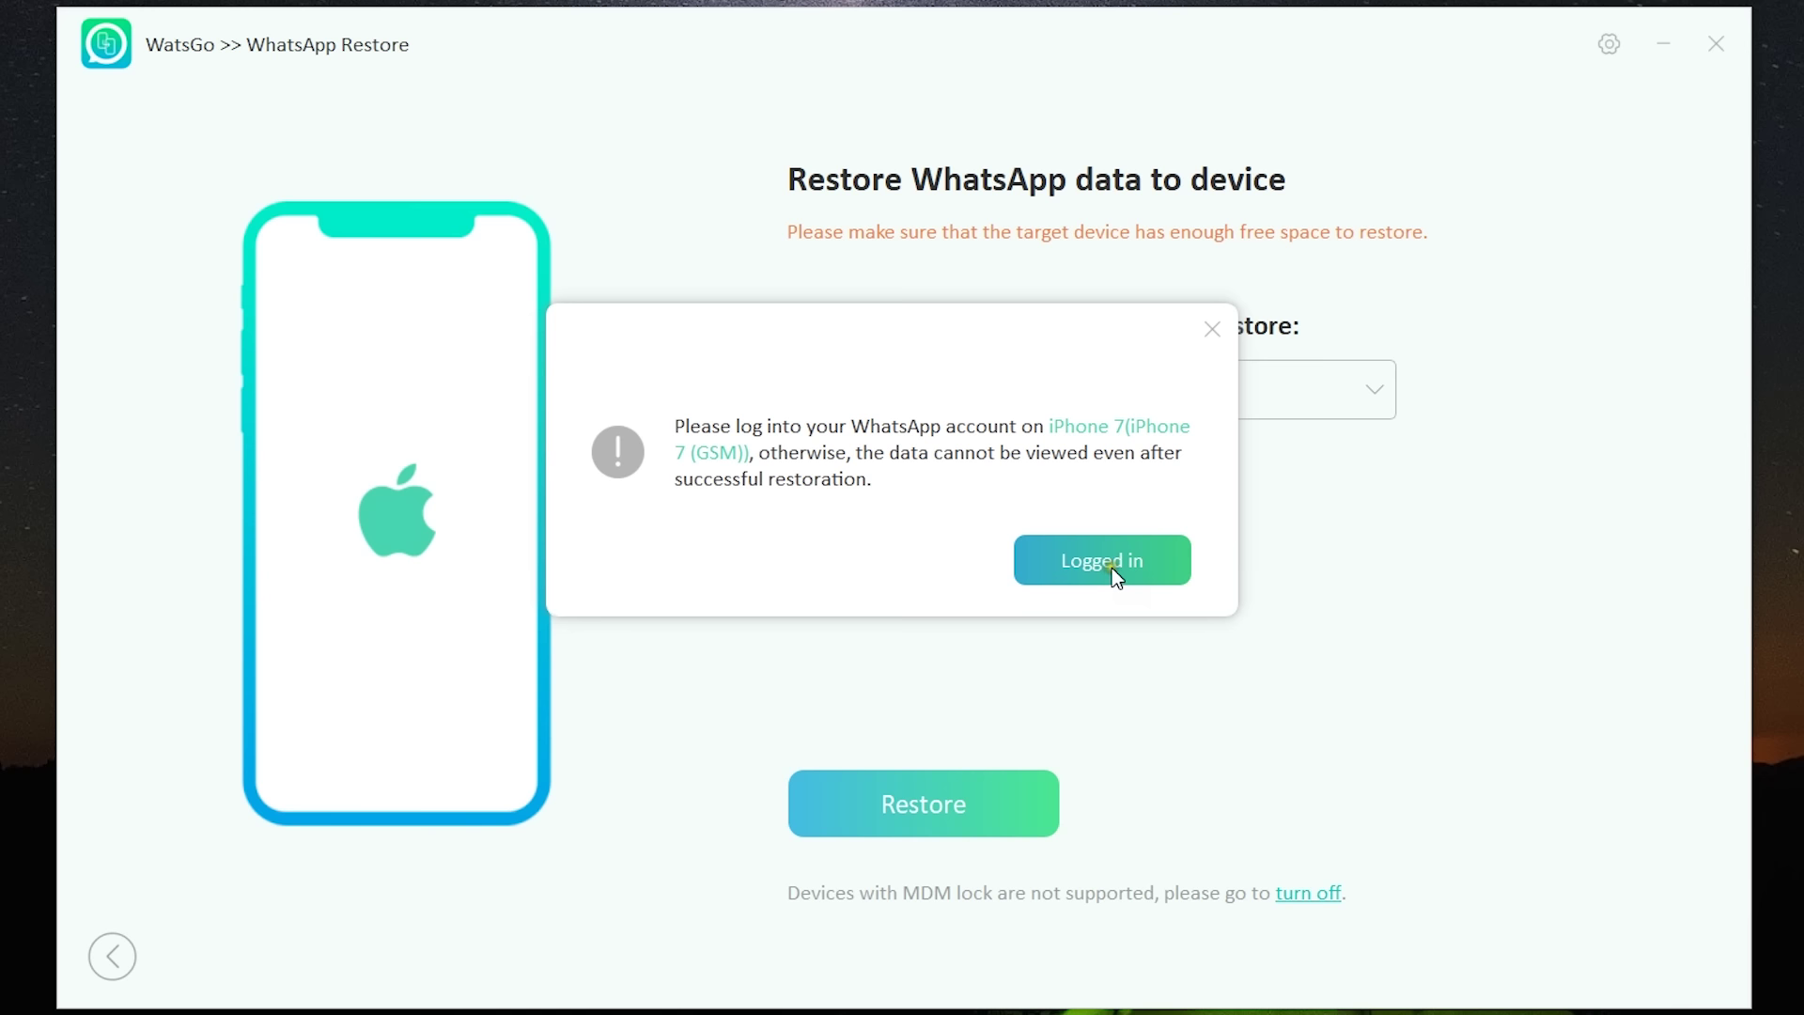
pyautogui.click(1106, 567)
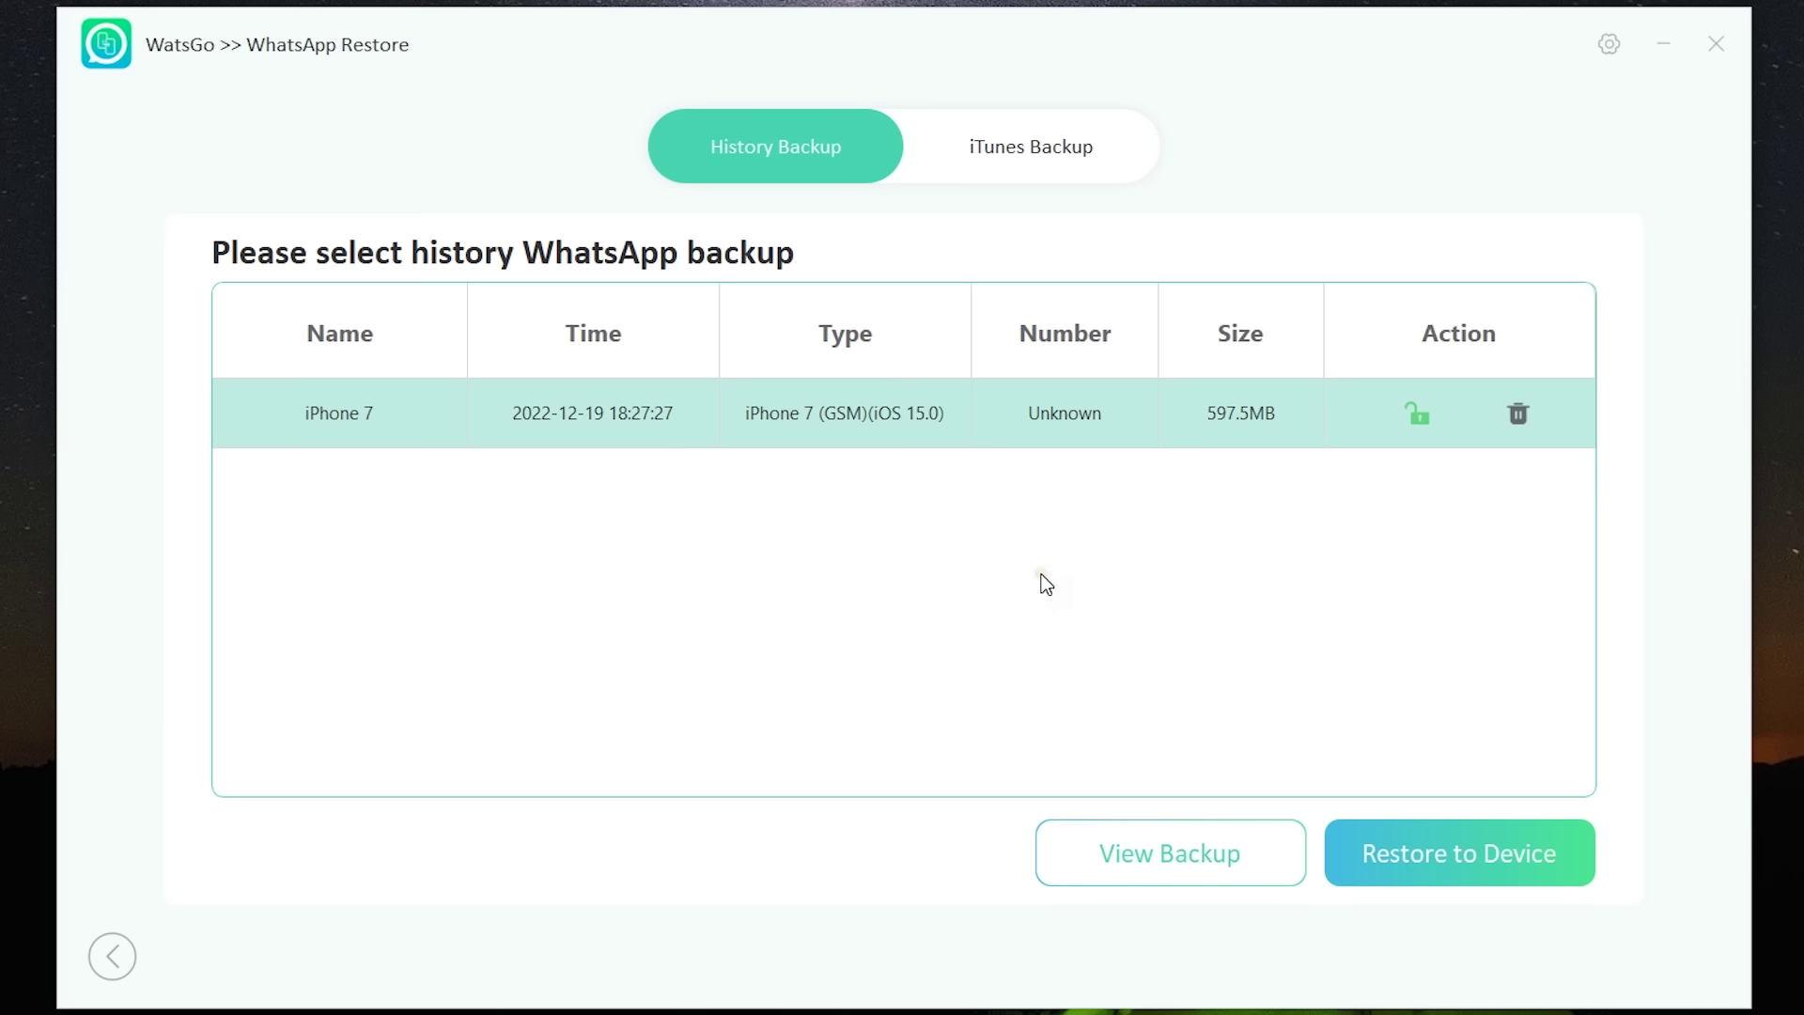
# Show the iTunes-stored WhatsApp backups and select the iPhone 6s Plus backup.
pyautogui.click(1032, 160)
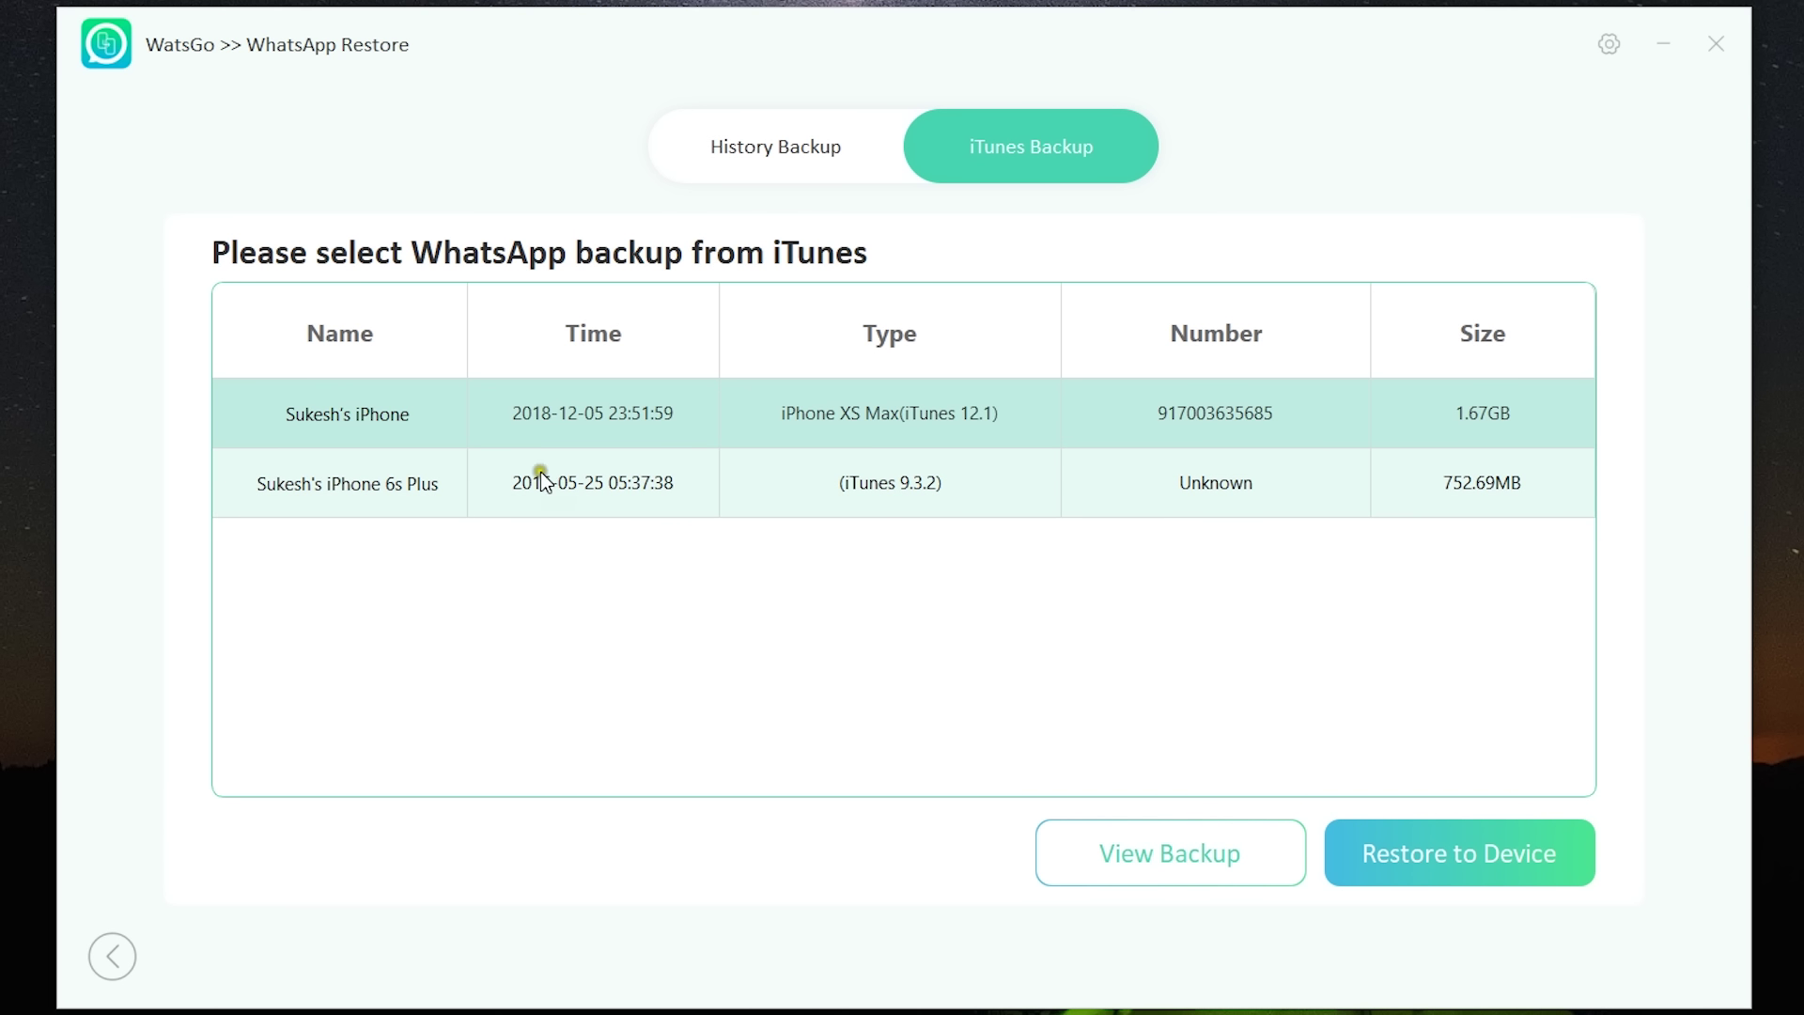
pyautogui.click(526, 498)
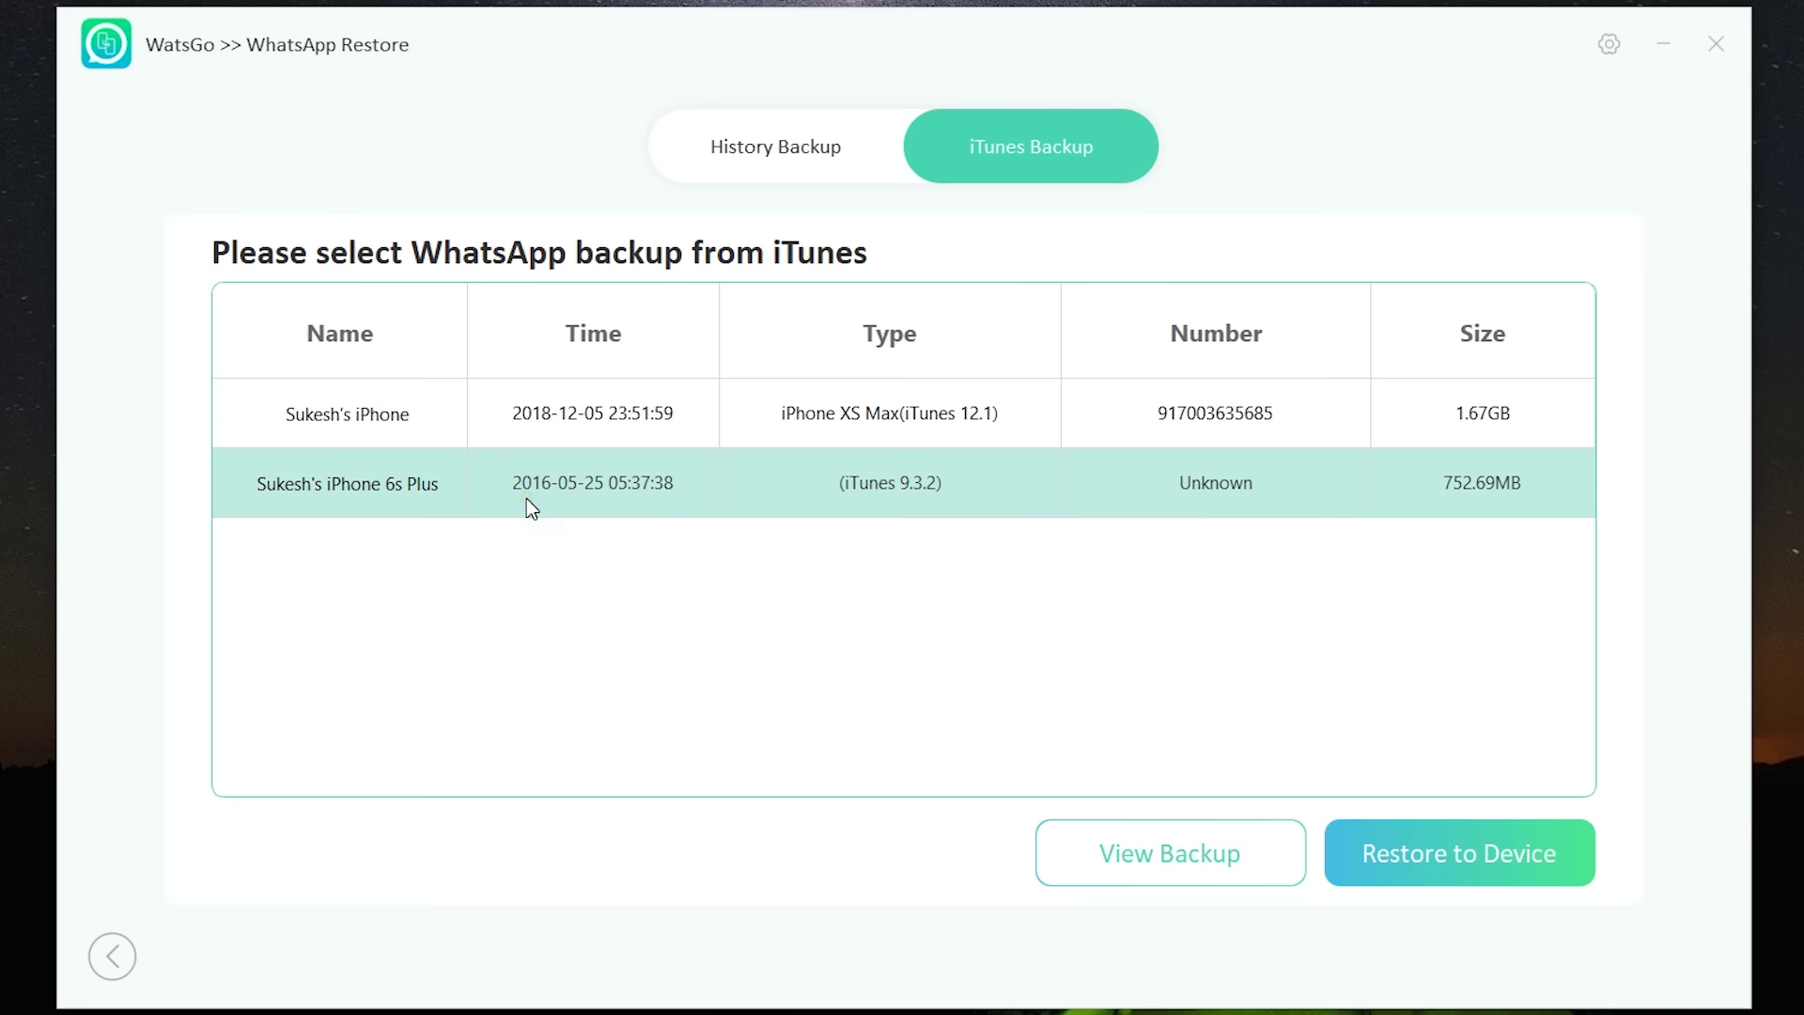
pyautogui.click(532, 413)
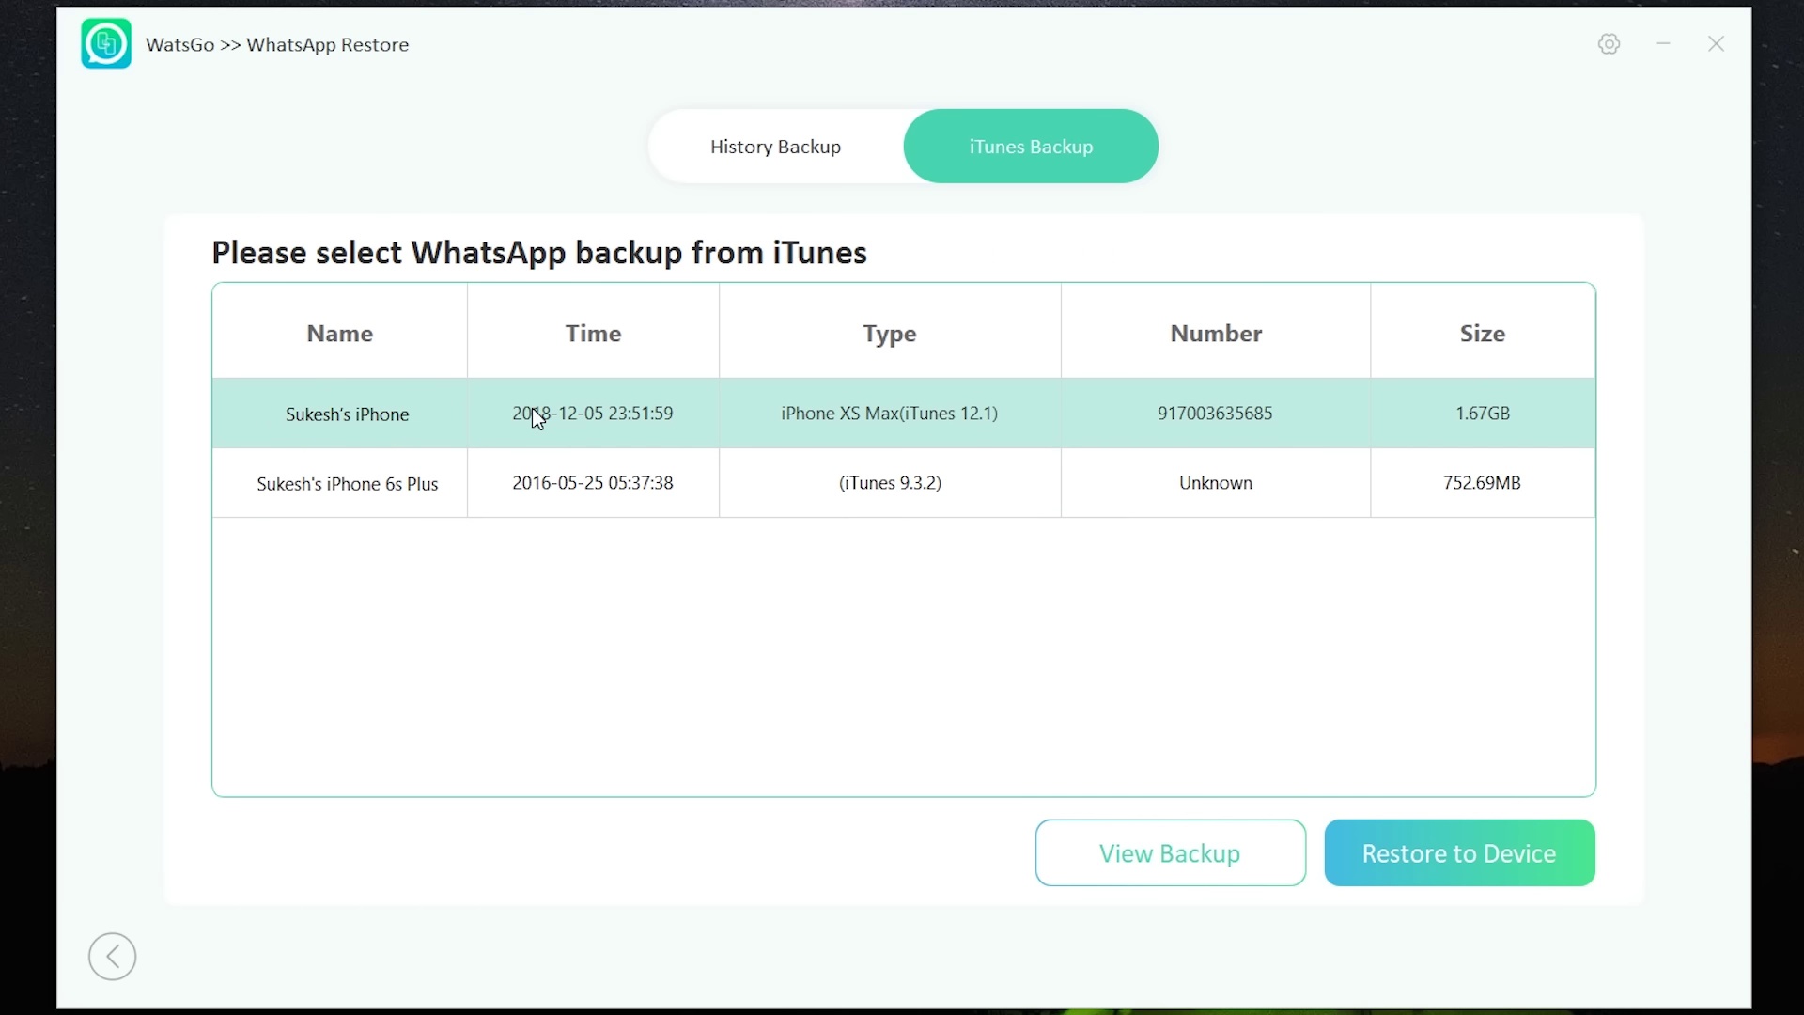
pyautogui.click(543, 475)
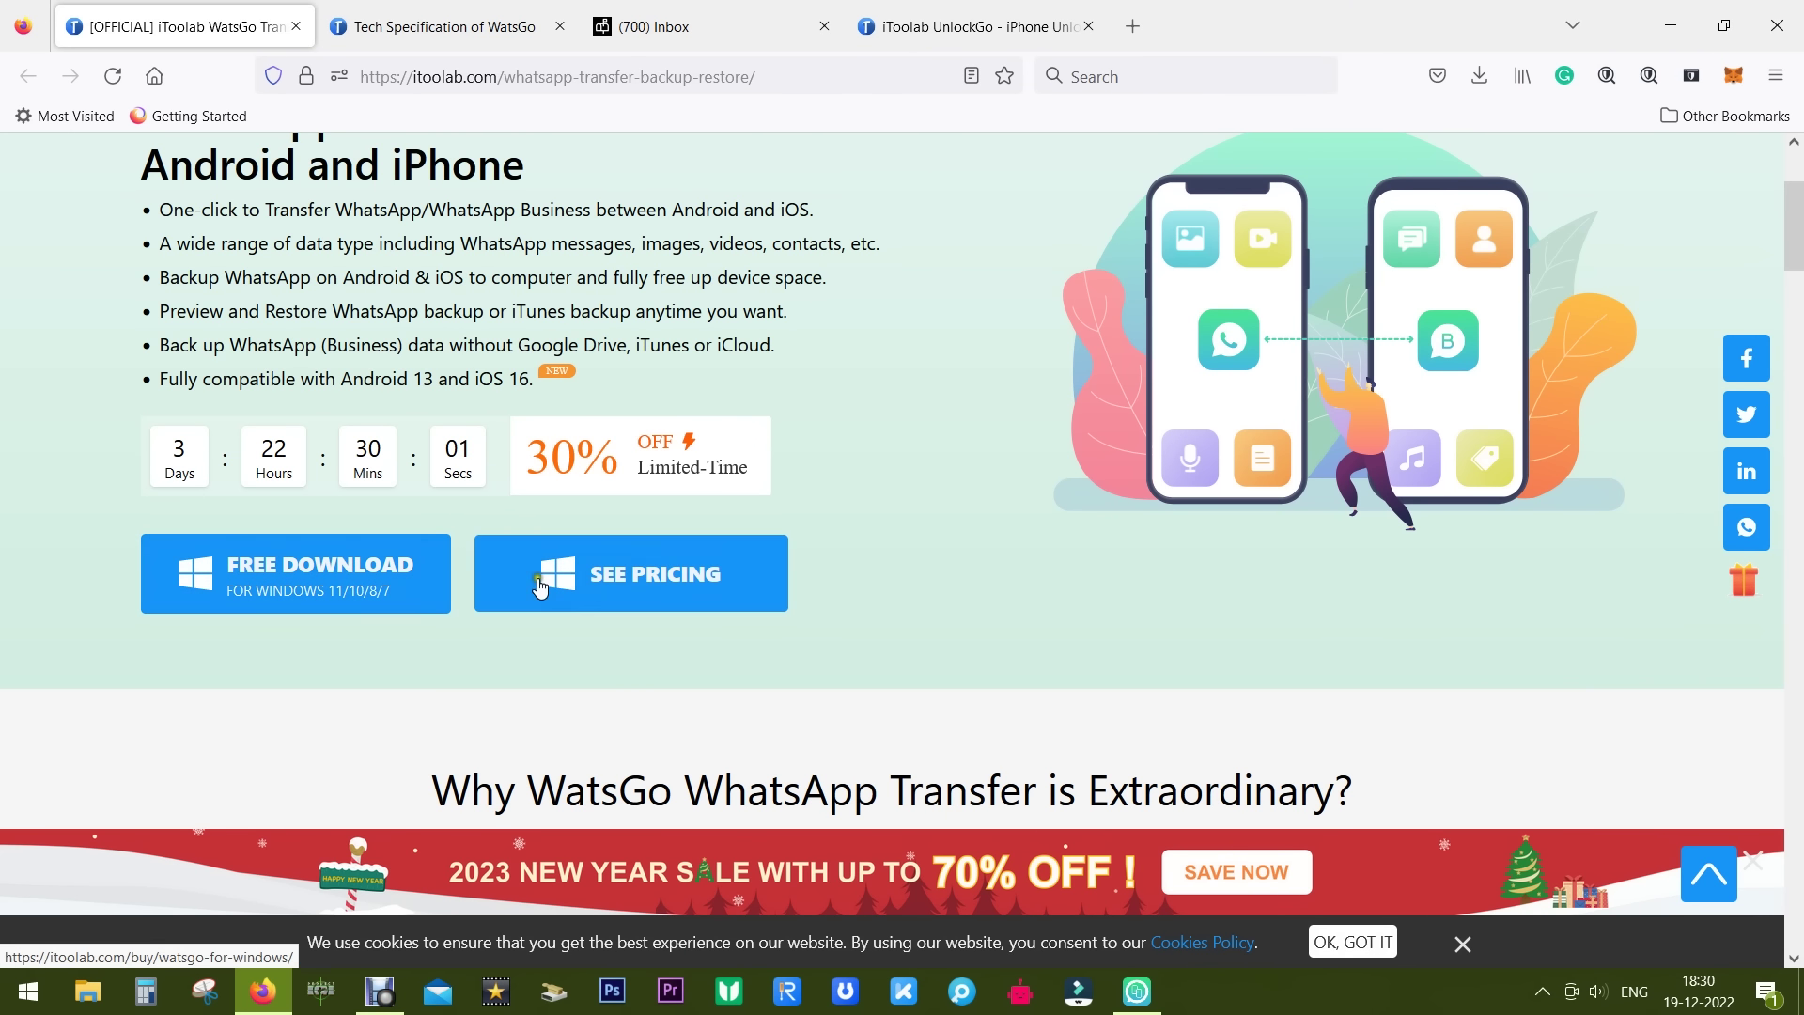
# Open the WatsGo pricing page and highlight the 1-Month Plan title and its 5 devices/1 PC line.
pyautogui.click(622, 579)
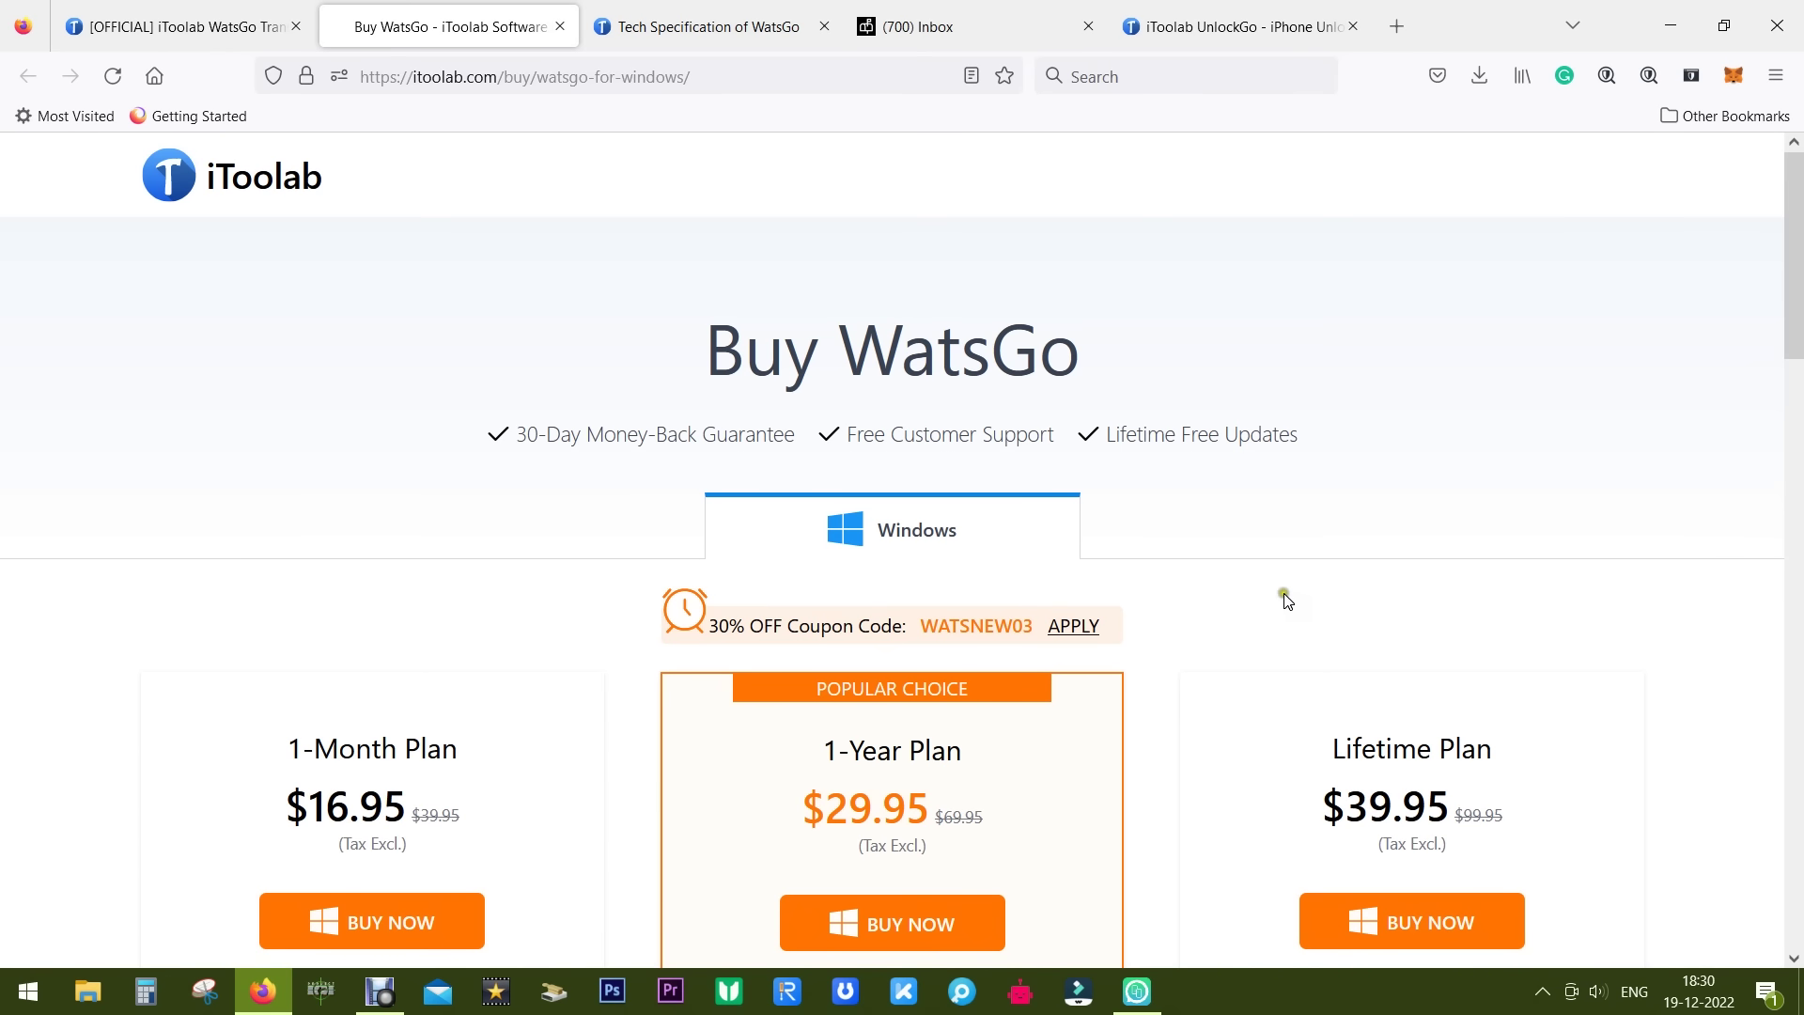
pyautogui.scroll(-3, 1308, 595)
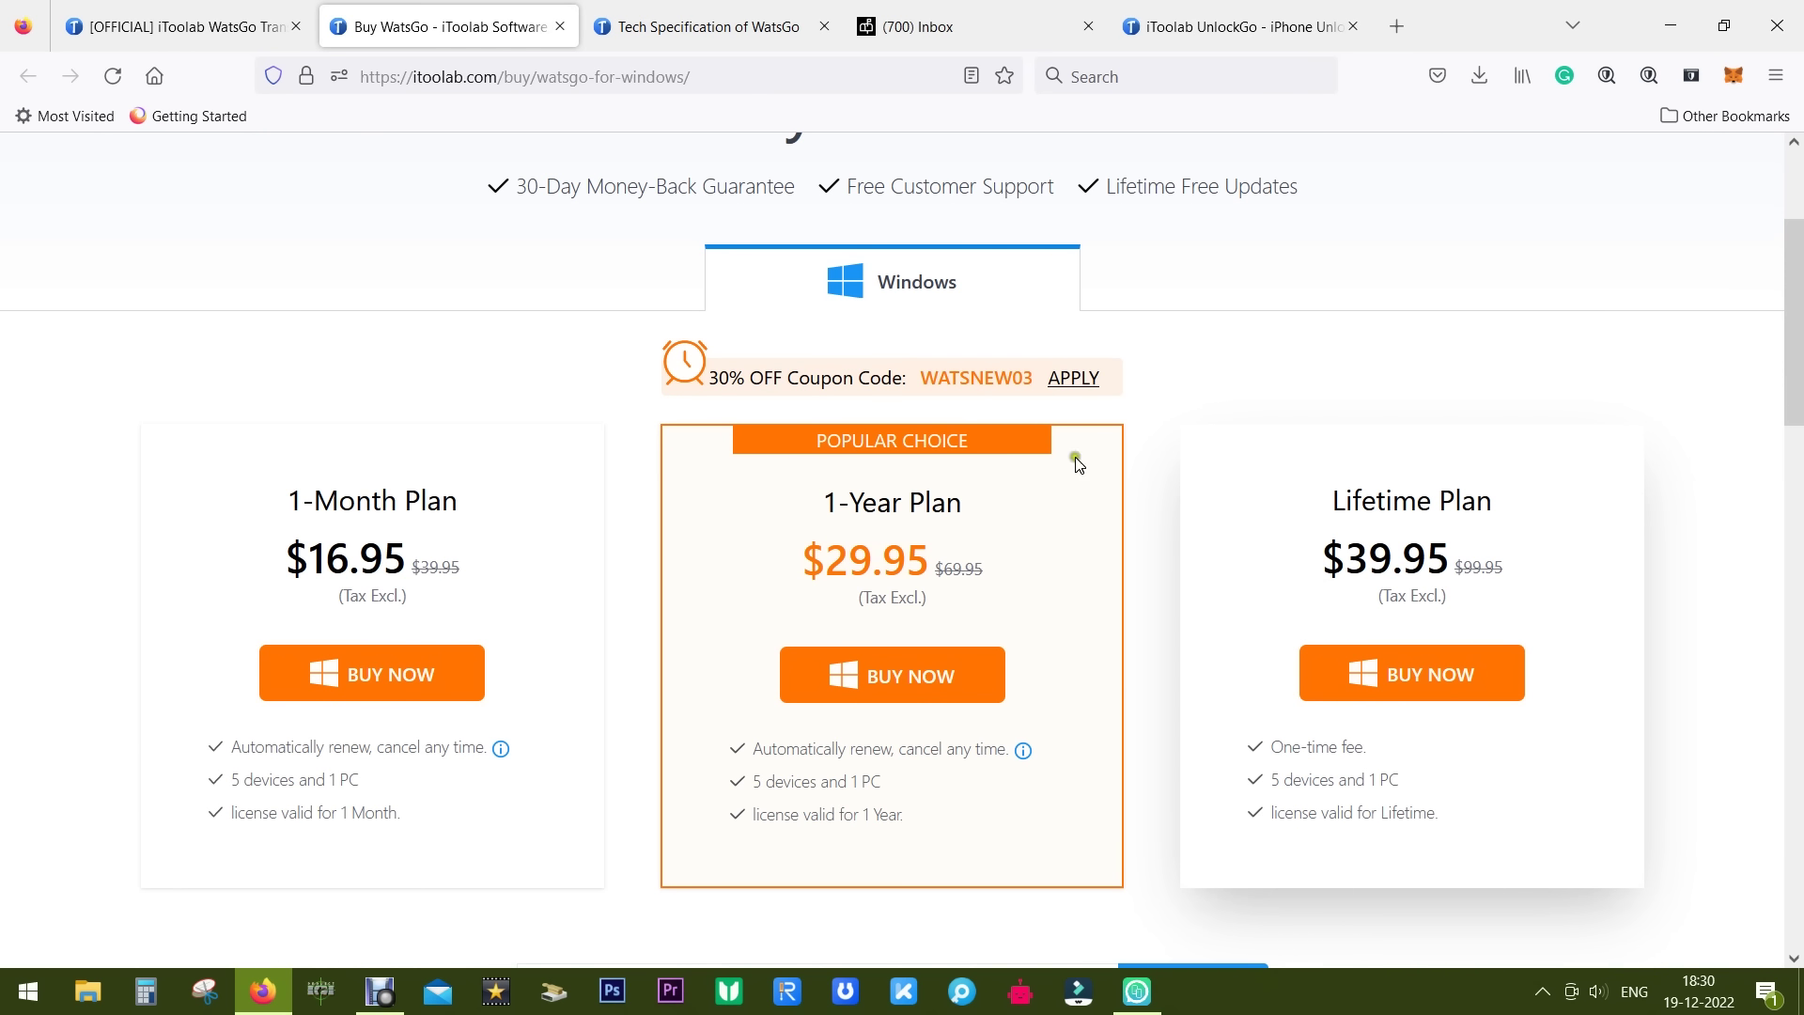
pyautogui.moveTo(282, 501); pyautogui.dragTo(432, 503)
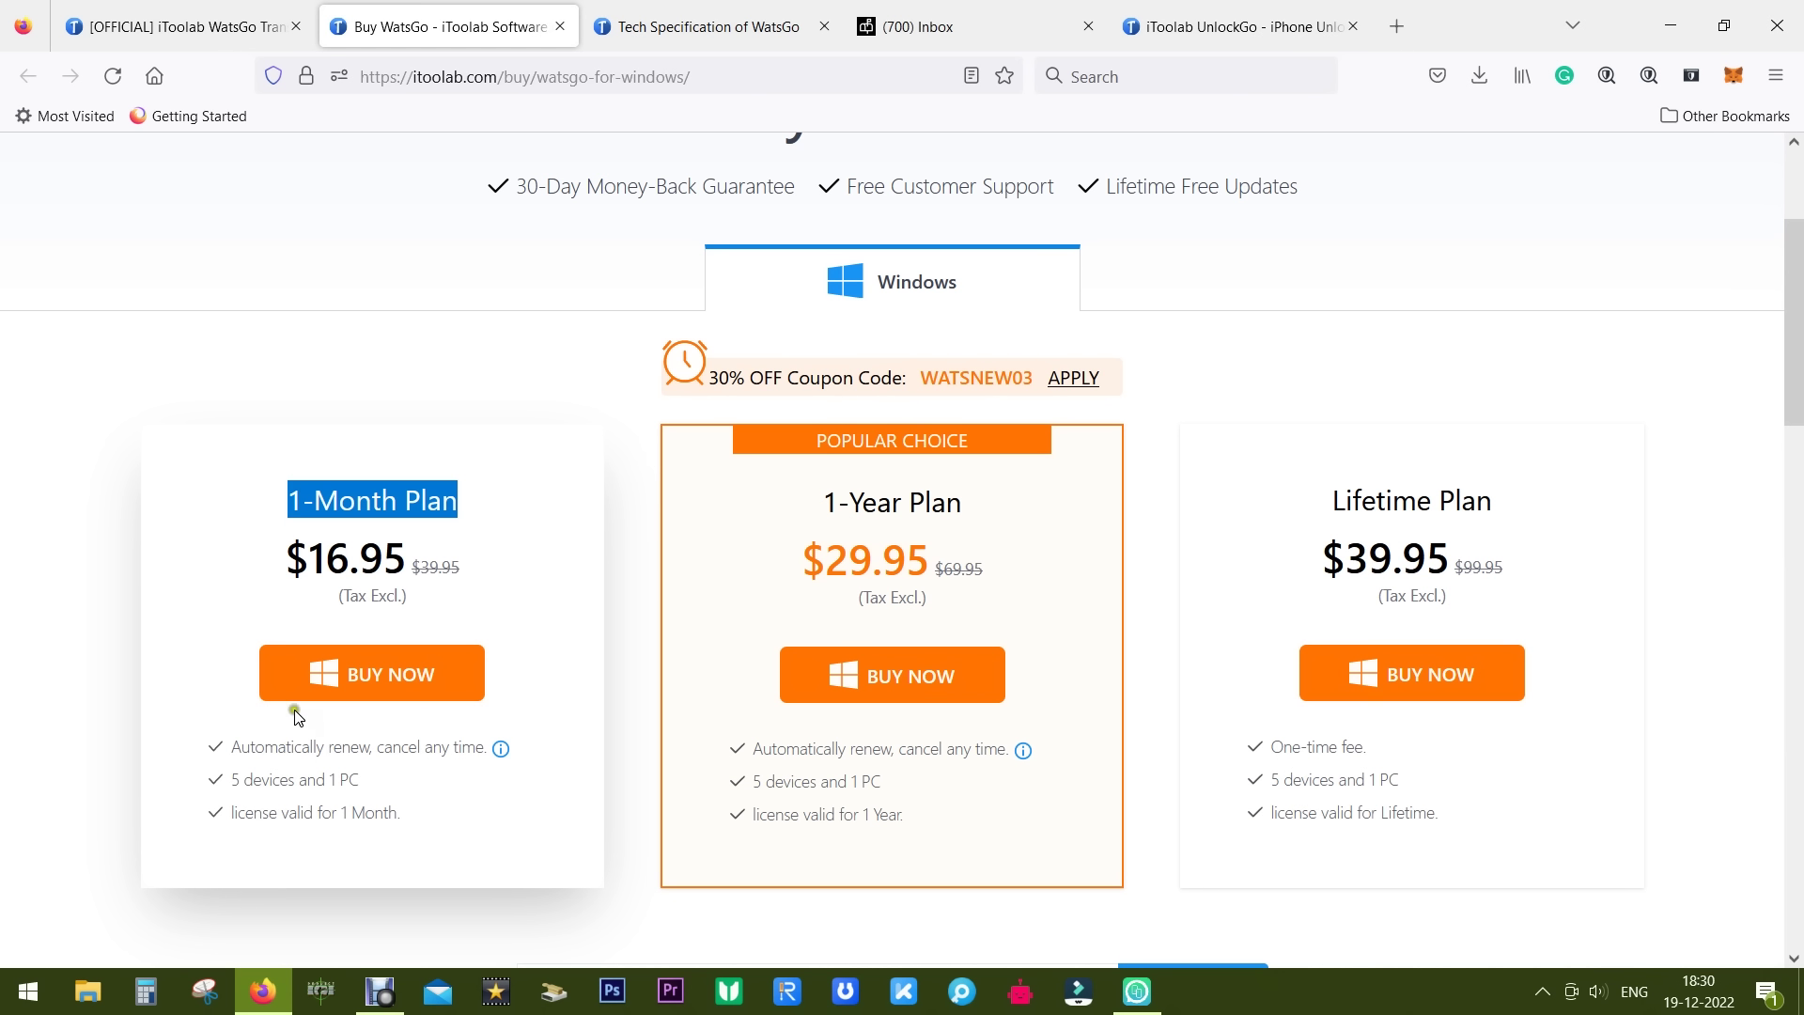
pyautogui.moveTo(228, 780); pyautogui.dragTo(365, 780)
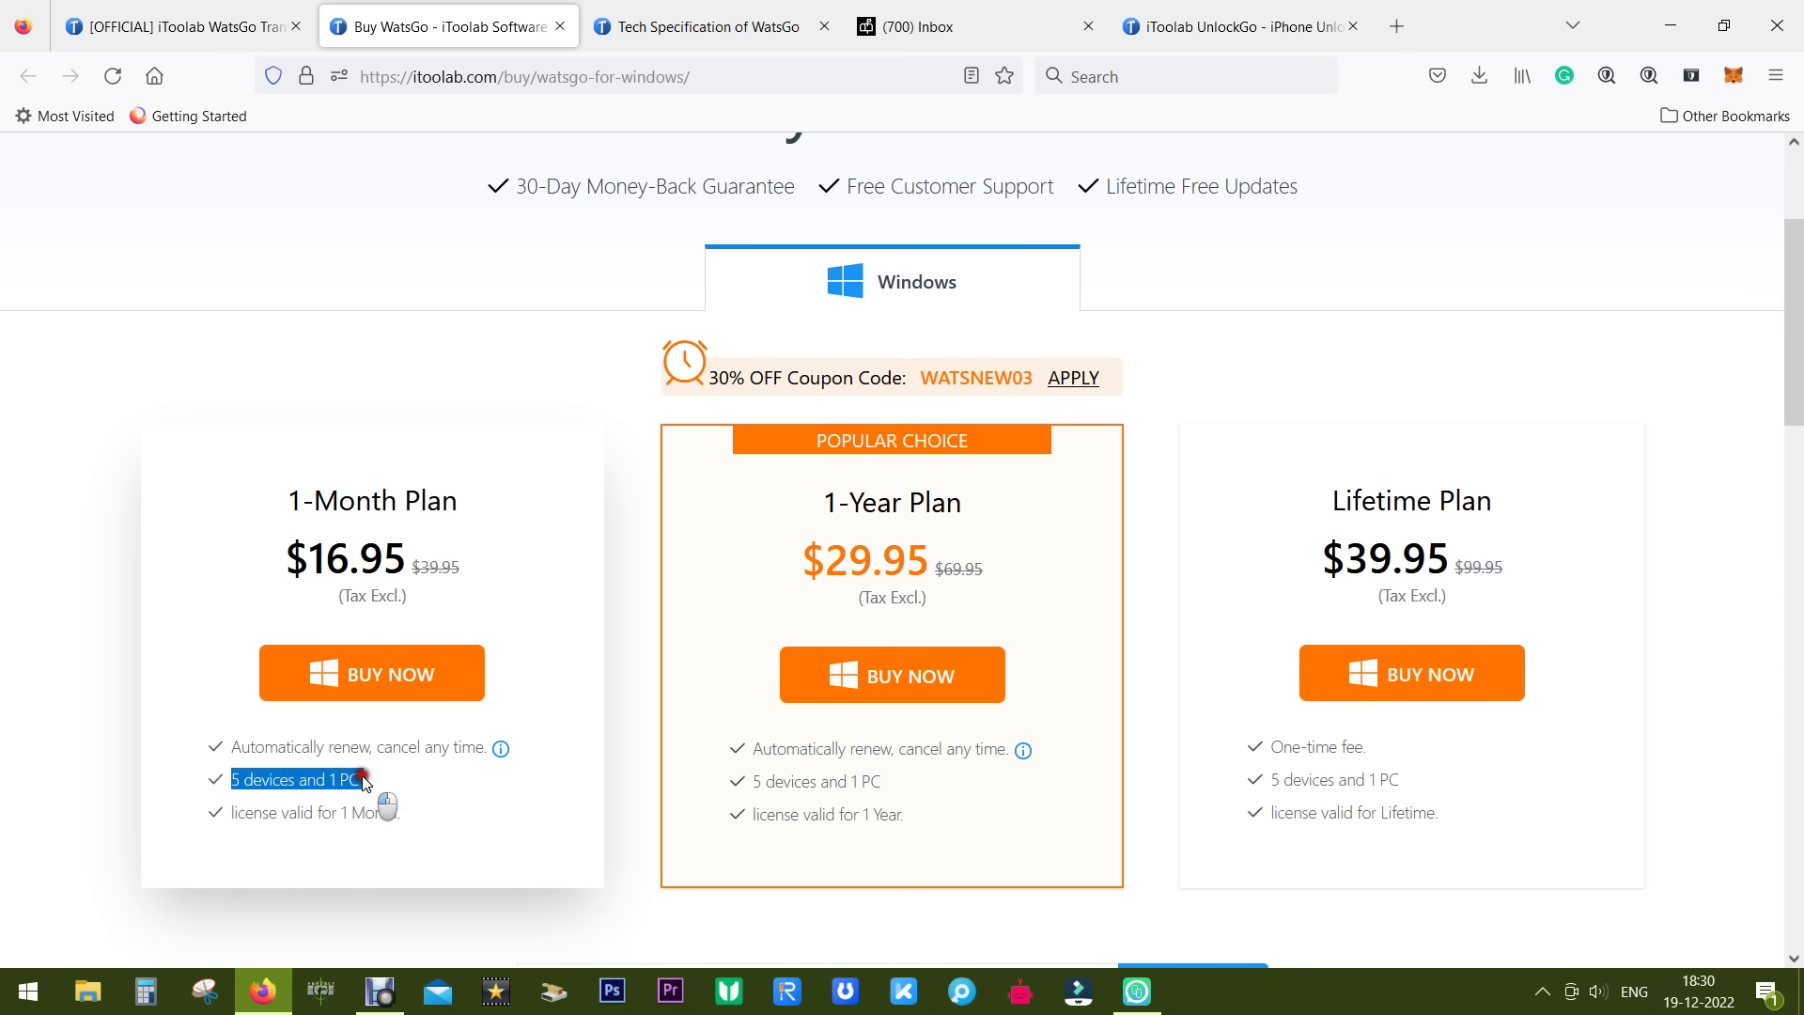
pyautogui.click(302, 793)
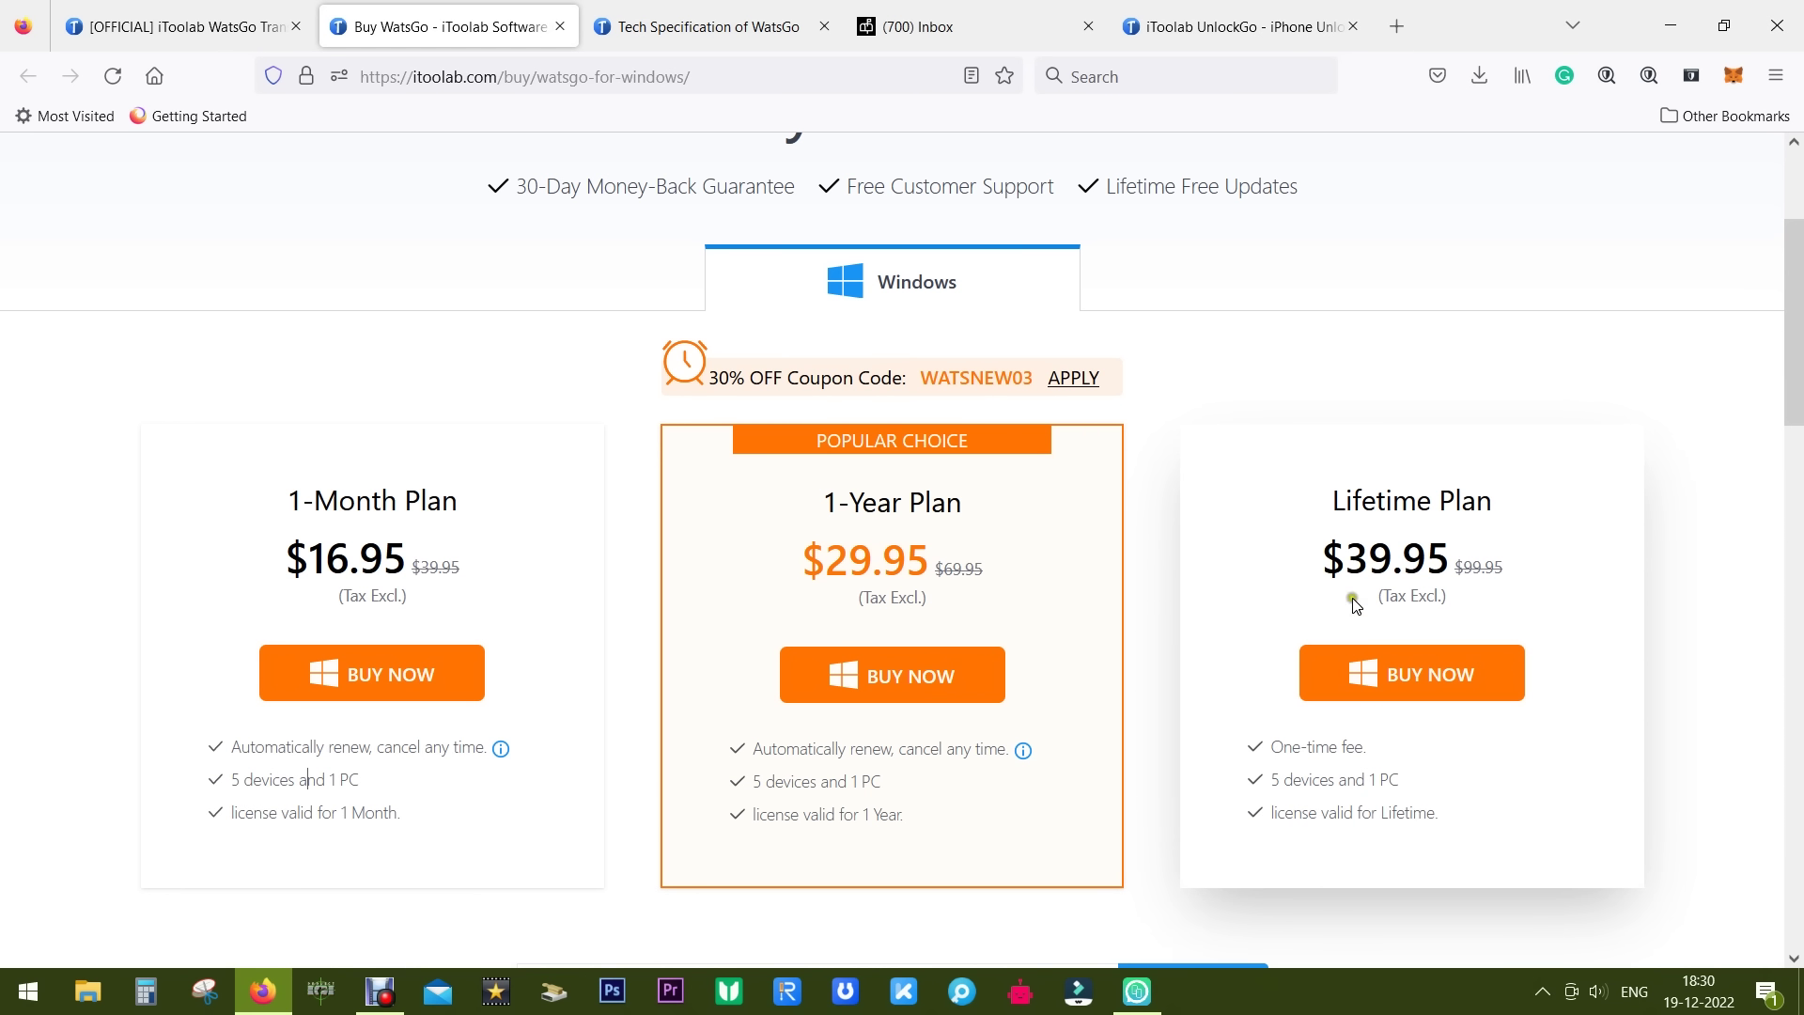
# Highlight the Lifetime plan's $39.95 price and its 5 devices/1 PC line.
pyautogui.moveTo(1323, 559); pyautogui.dragTo(1460, 578)
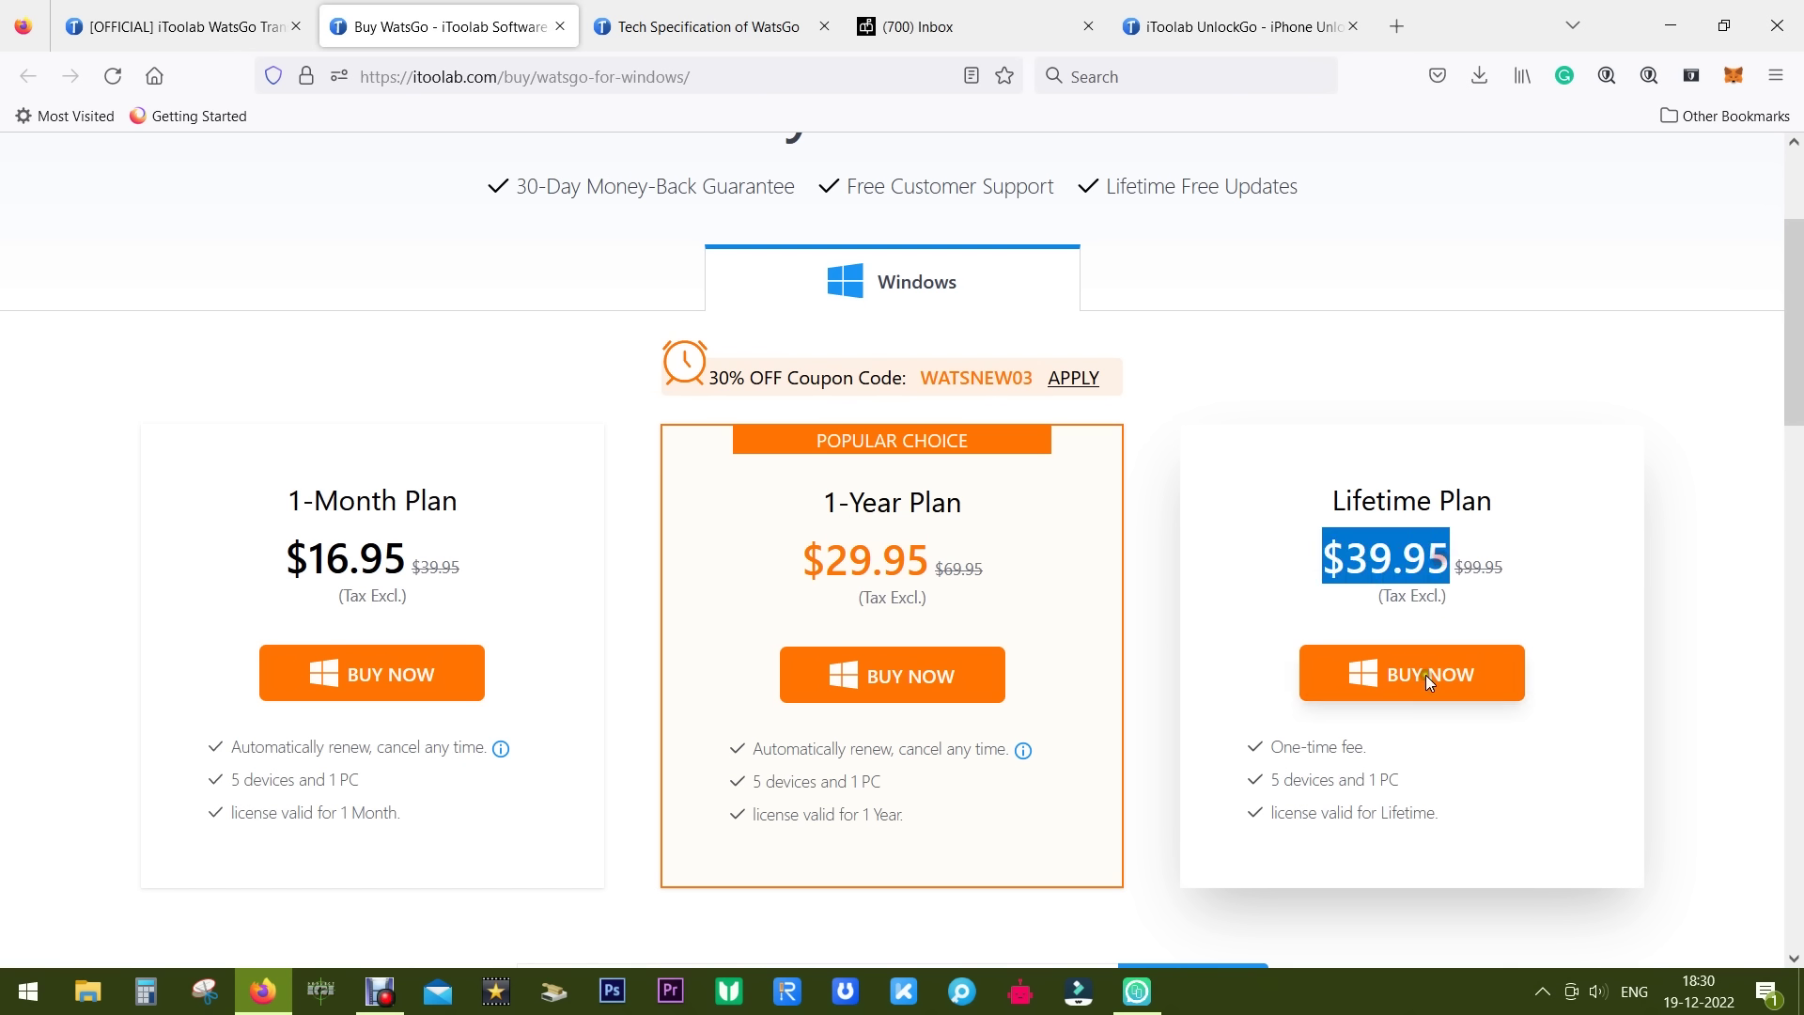
pyautogui.moveTo(1274, 780); pyautogui.dragTo(1398, 776)
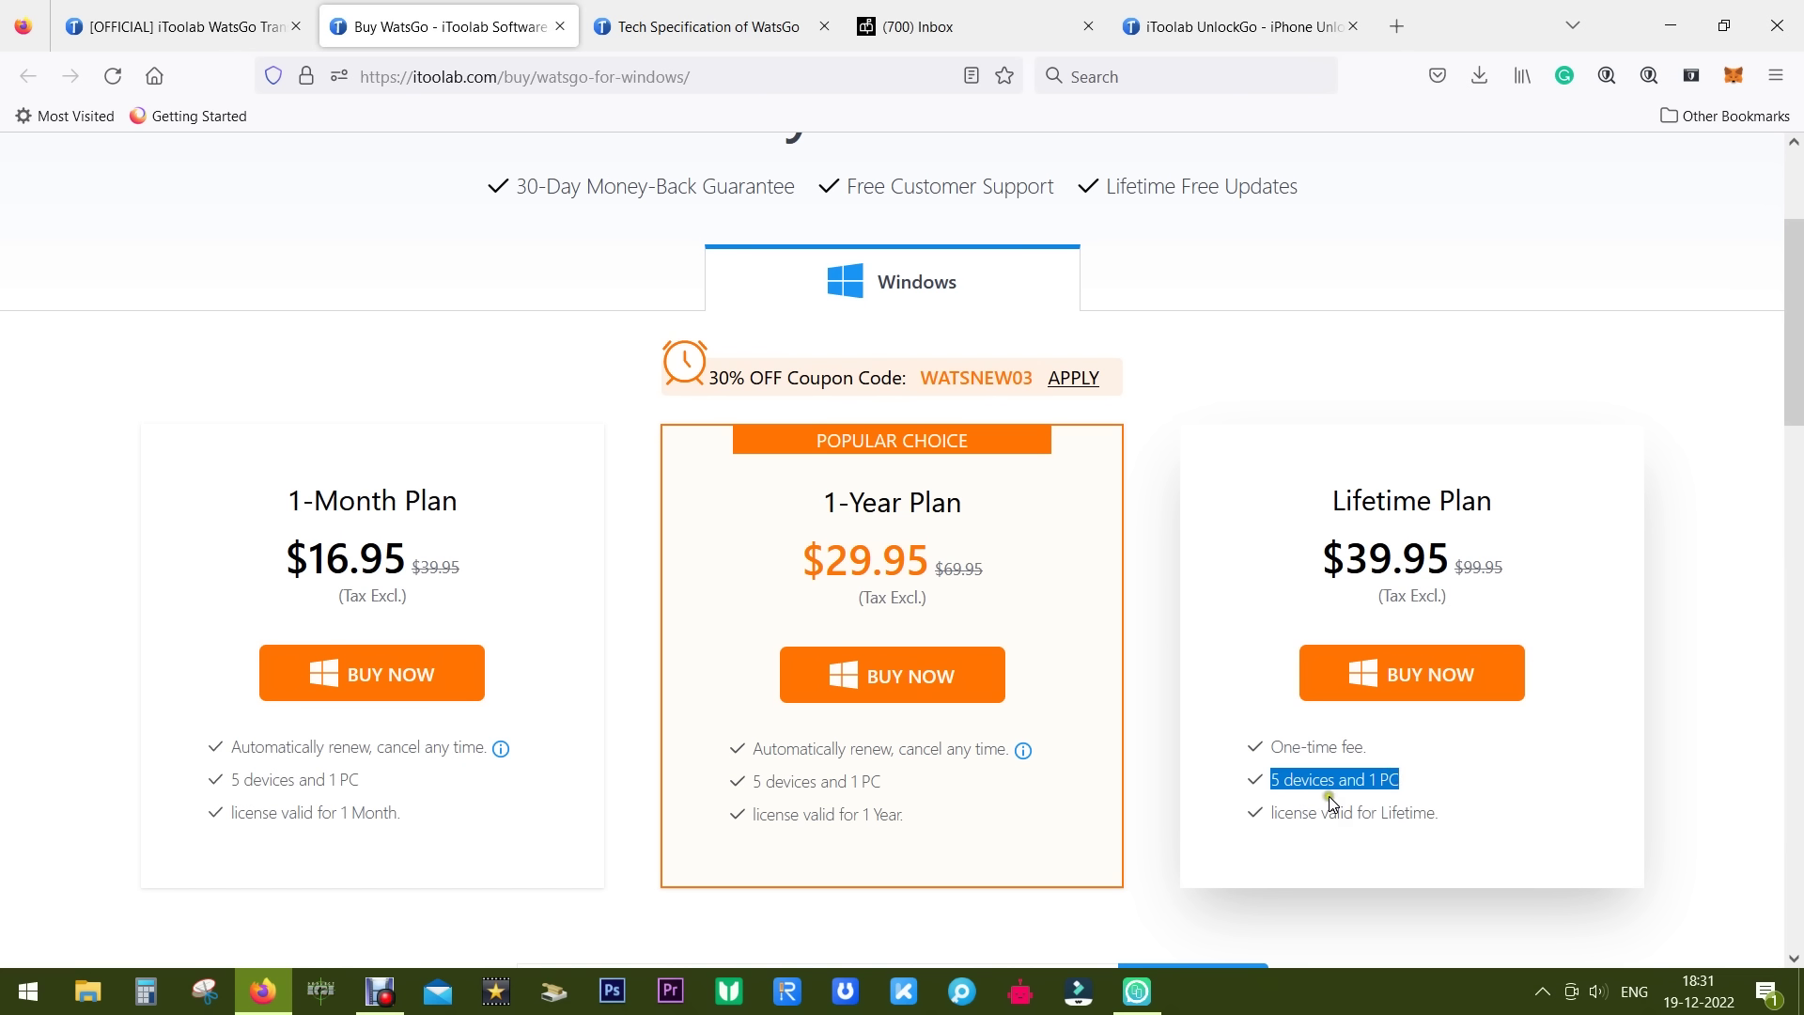
pyautogui.click(1466, 801)
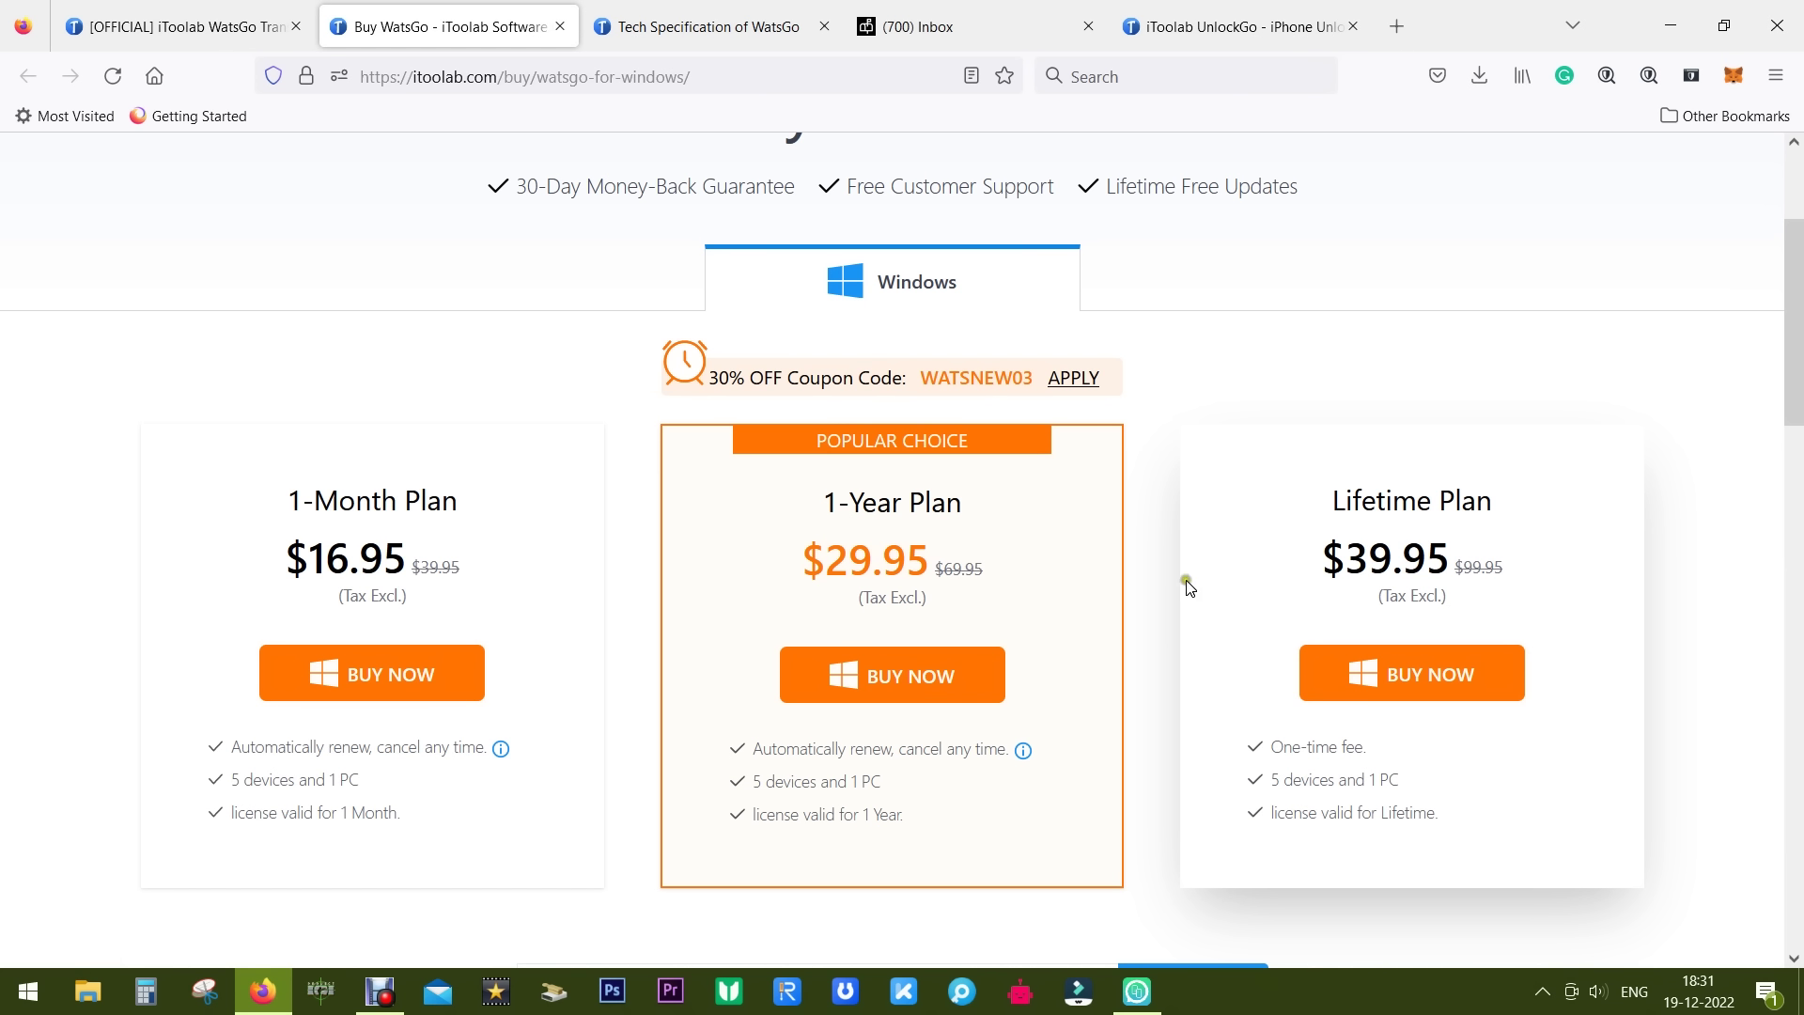
# Apply the WATSNEW03 coupon and highlight the discounted $27.97 Lifetime price.
pyautogui.click(1074, 380)
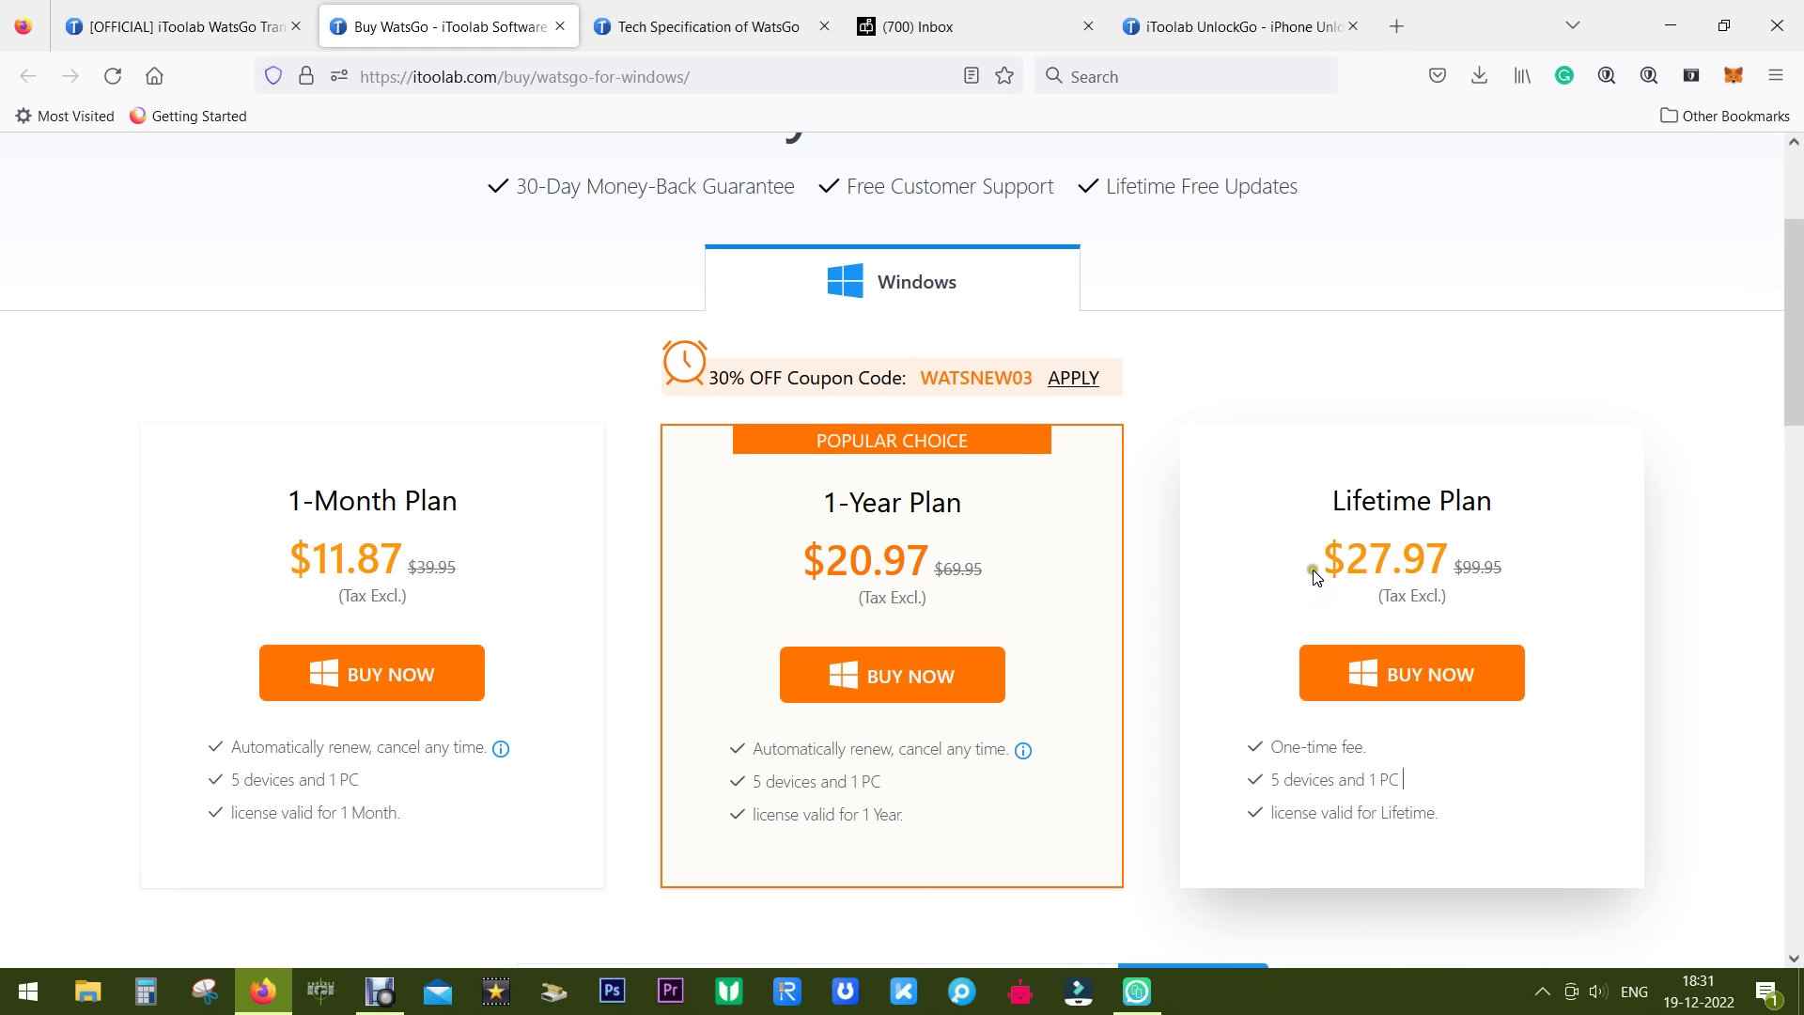
pyautogui.moveTo(1320, 565); pyautogui.dragTo(1440, 562)
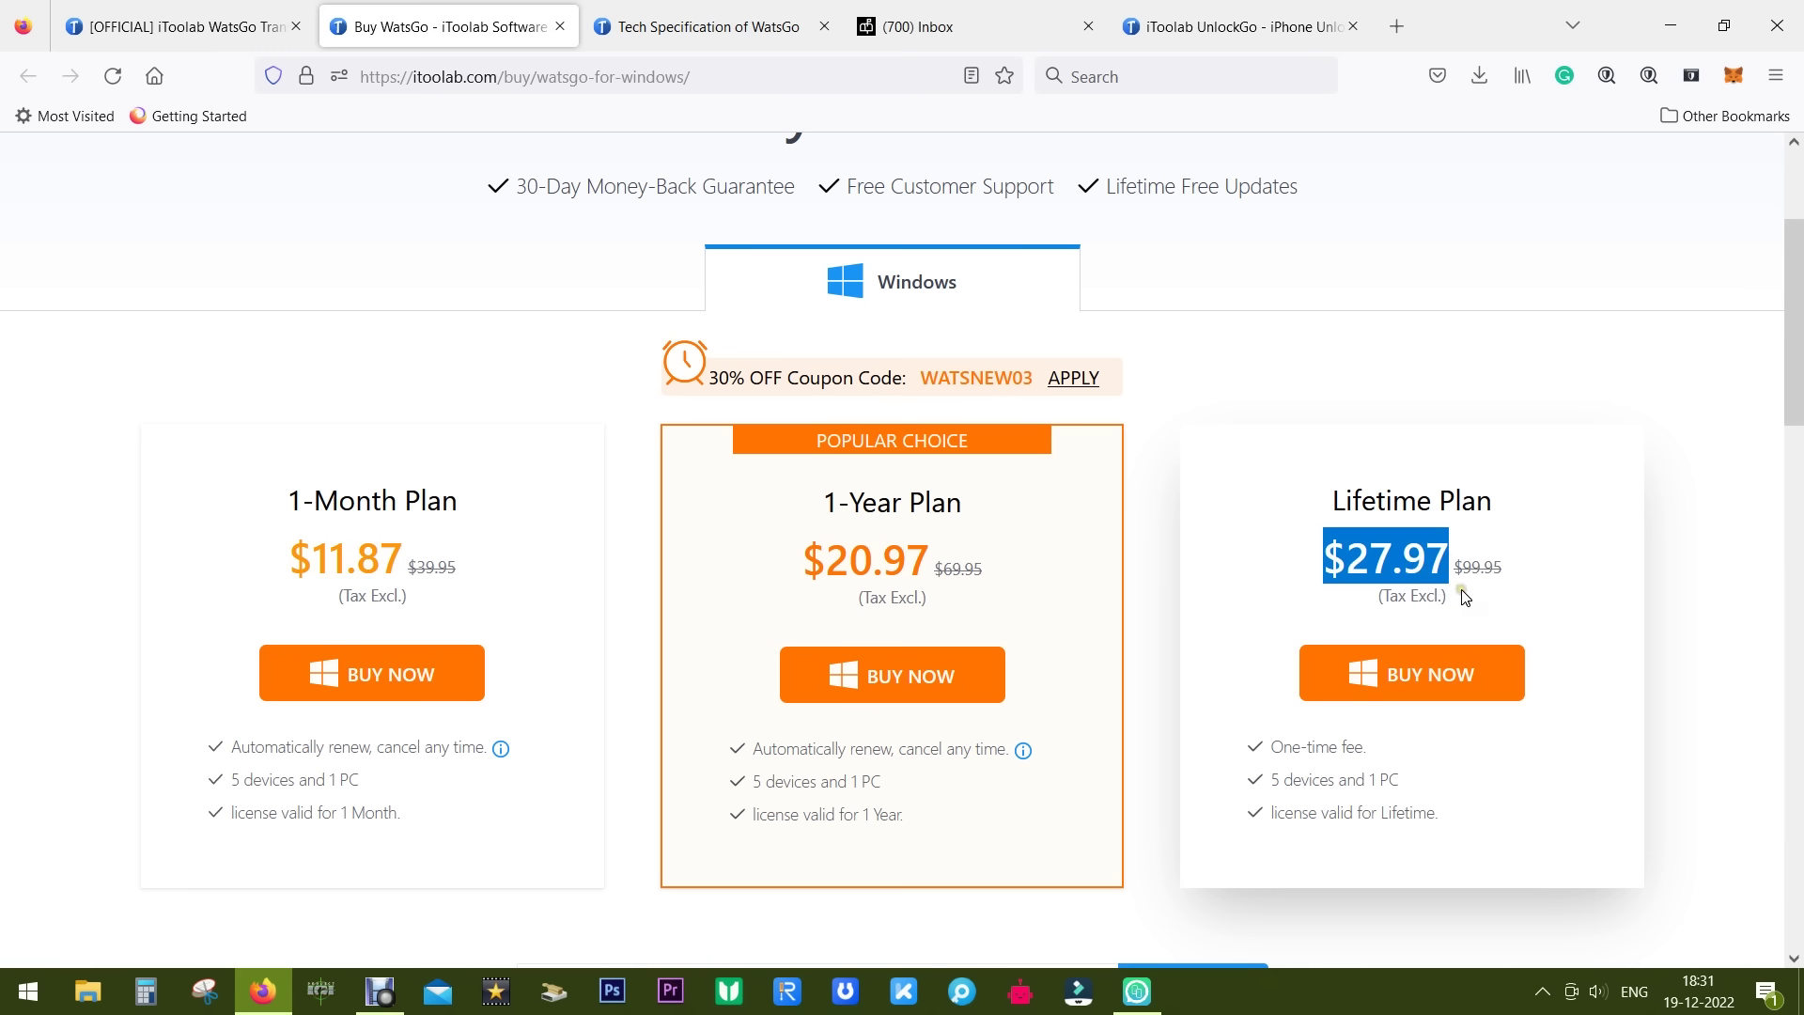
pyautogui.click(1689, 571)
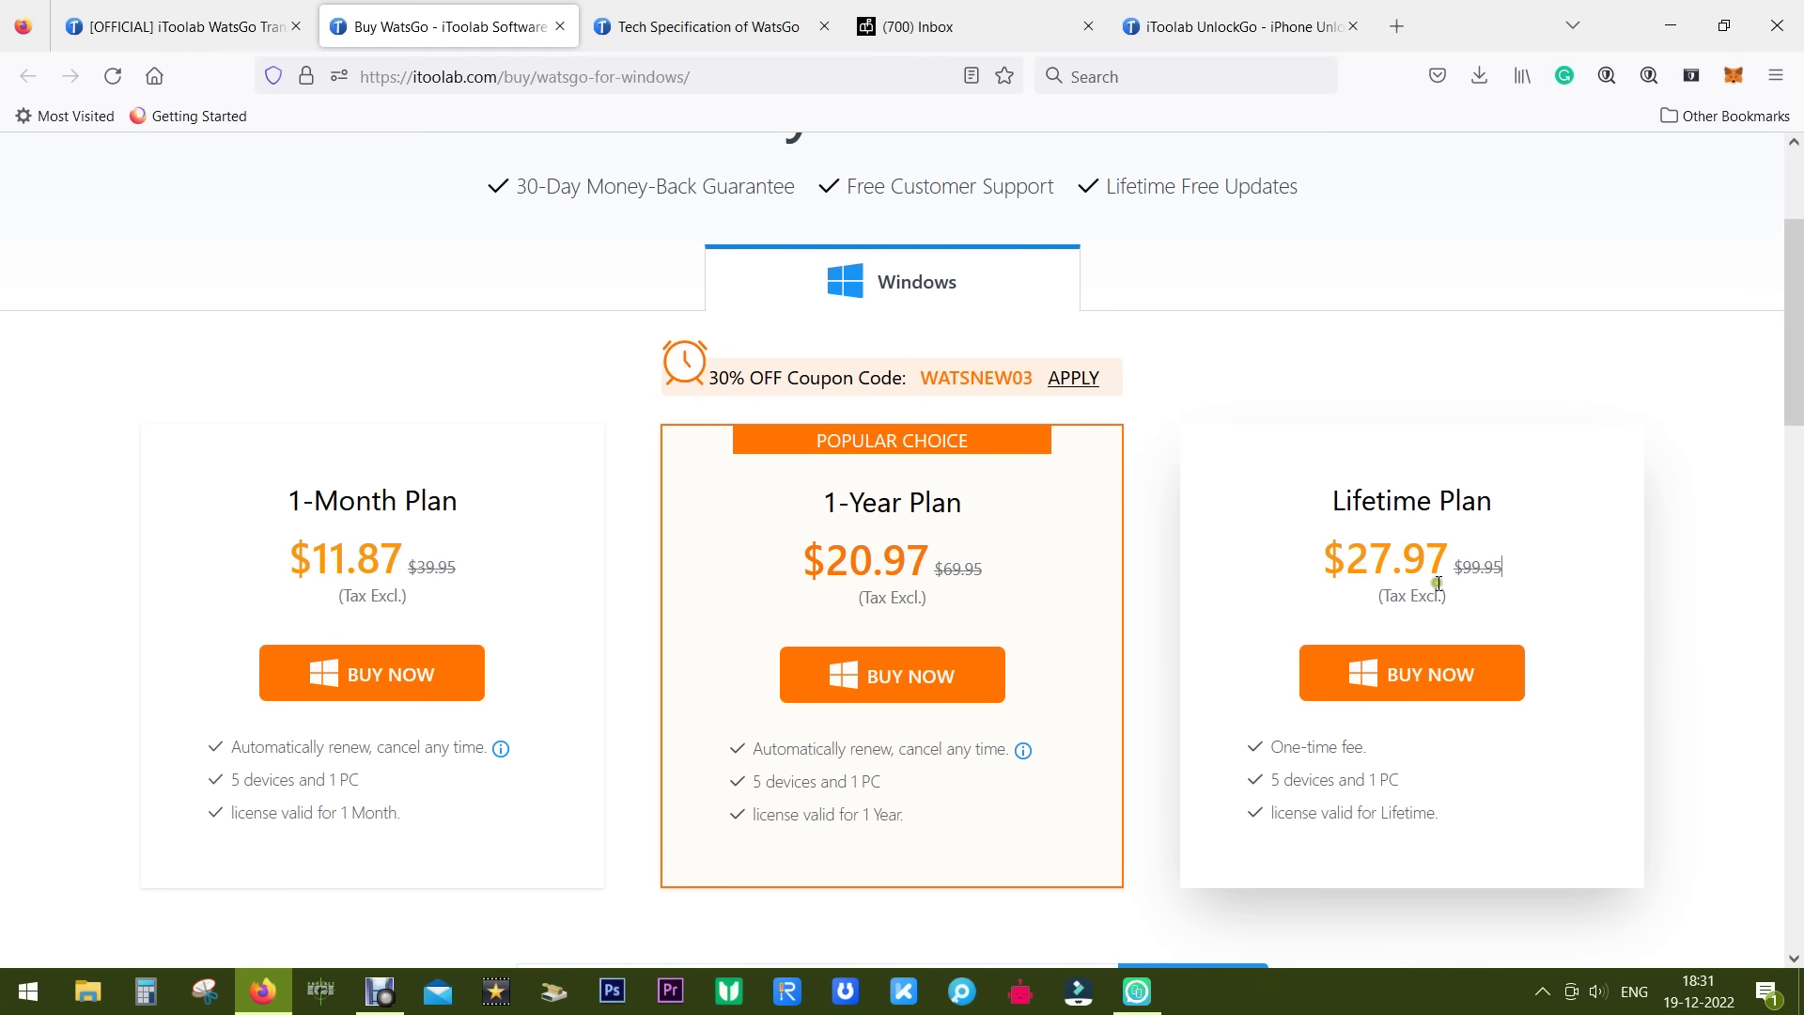